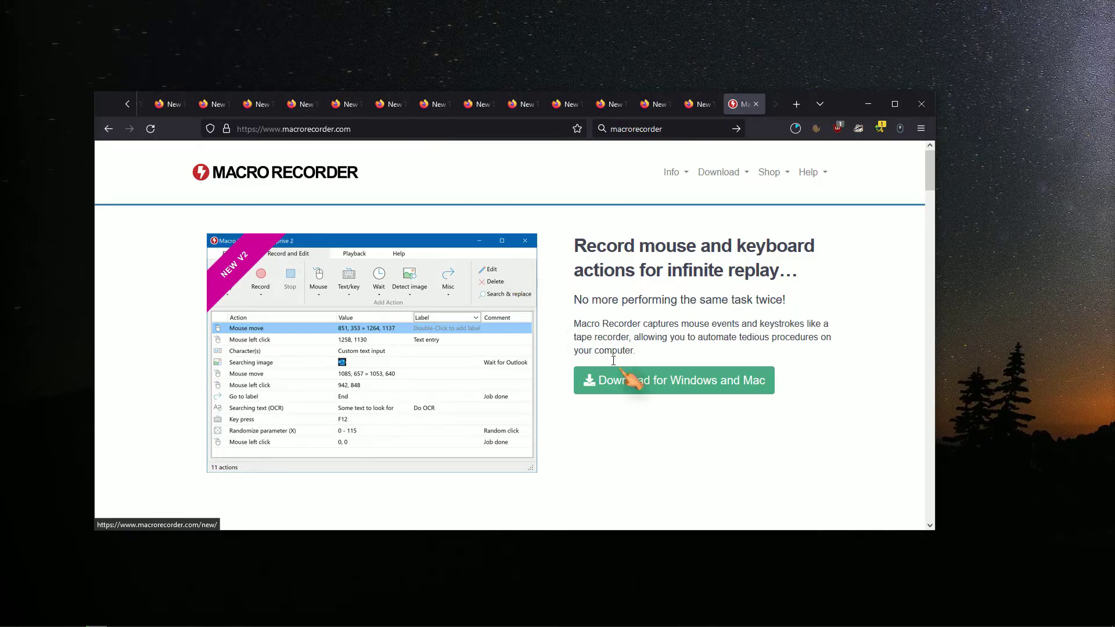
- Open the Macro Recorder shop page and compare the features of the Standard, Professional and Enterprise editions
click(727, 387)
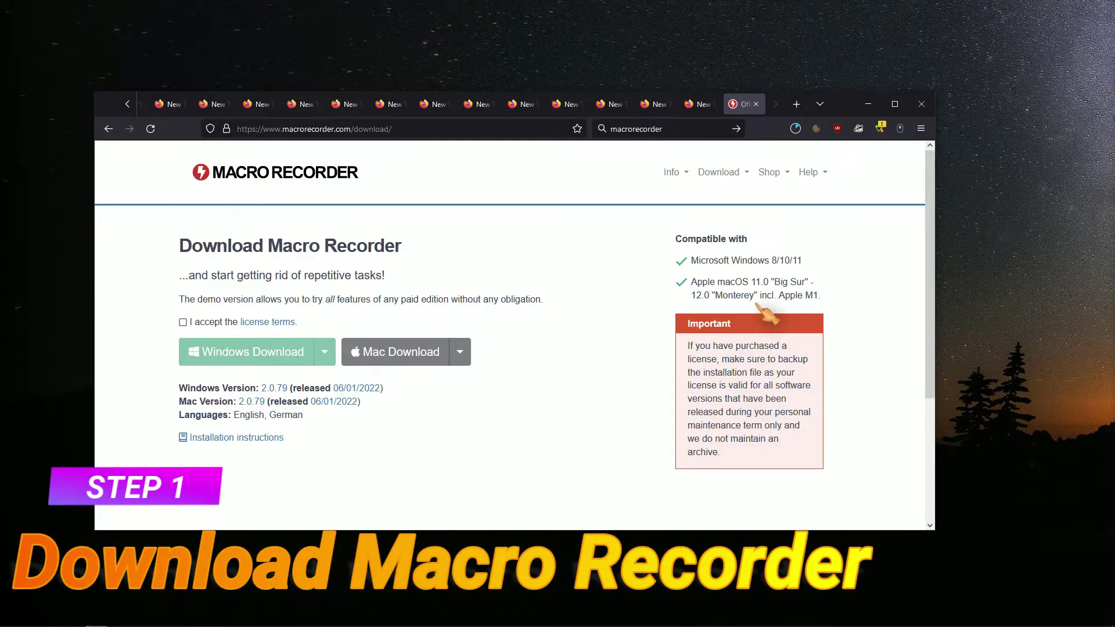
click(778, 174)
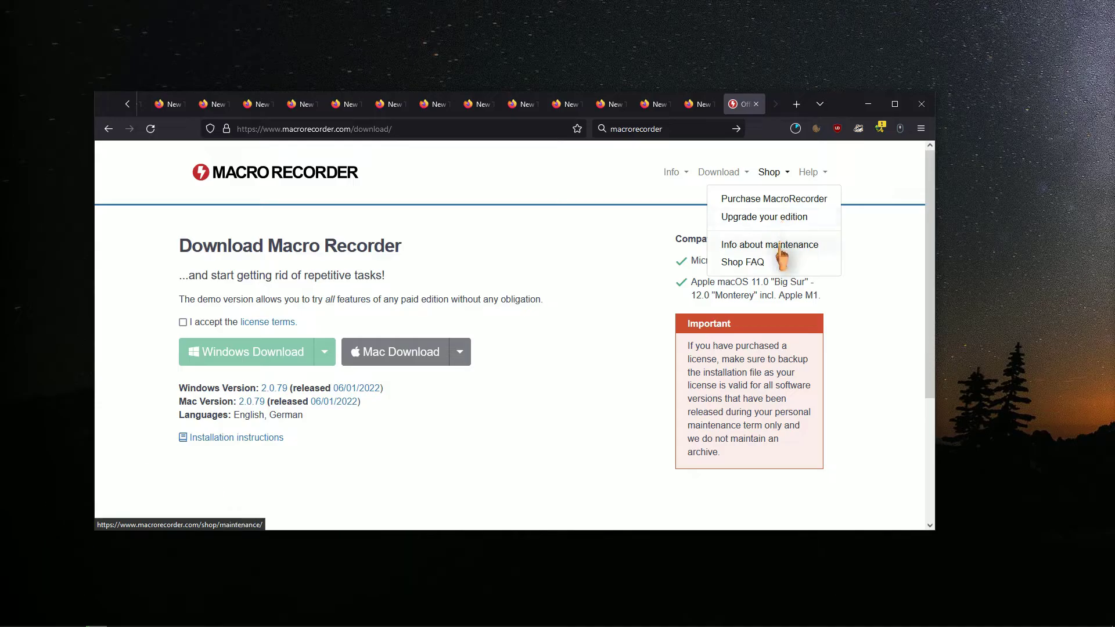
click(784, 172)
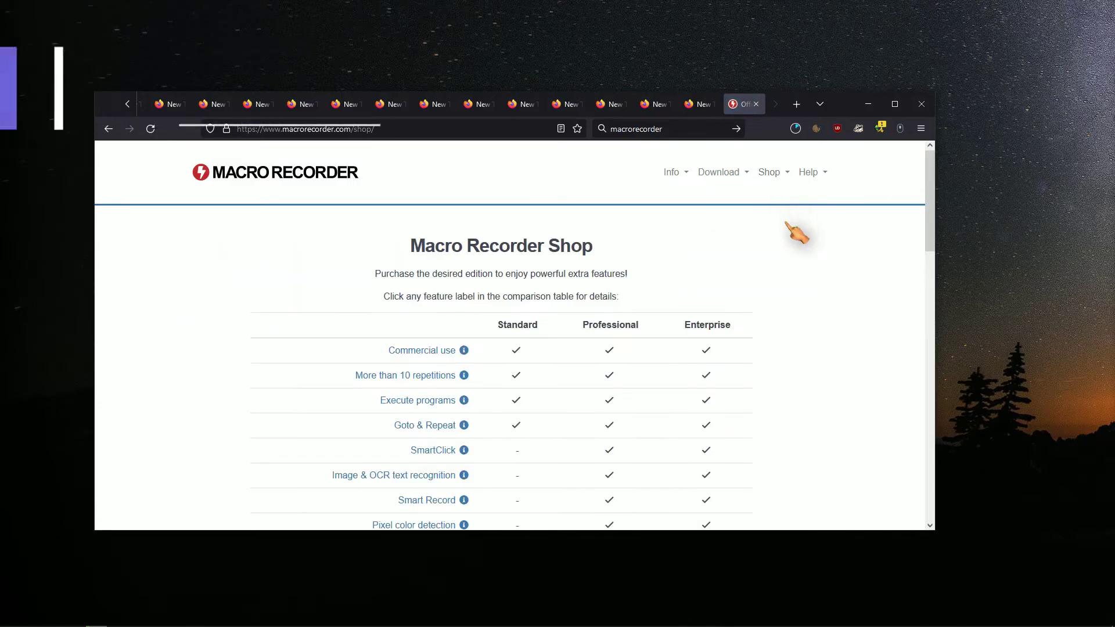
scroll(796, 232, down, 2)
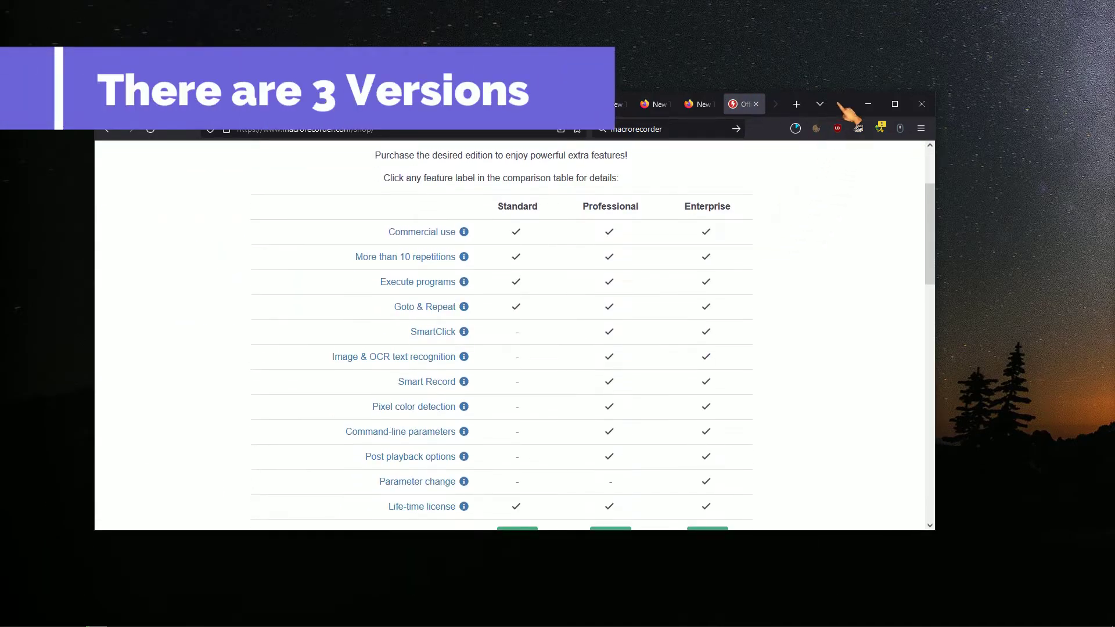
double_click(841, 81)
scroll(834, 298, up, 1)
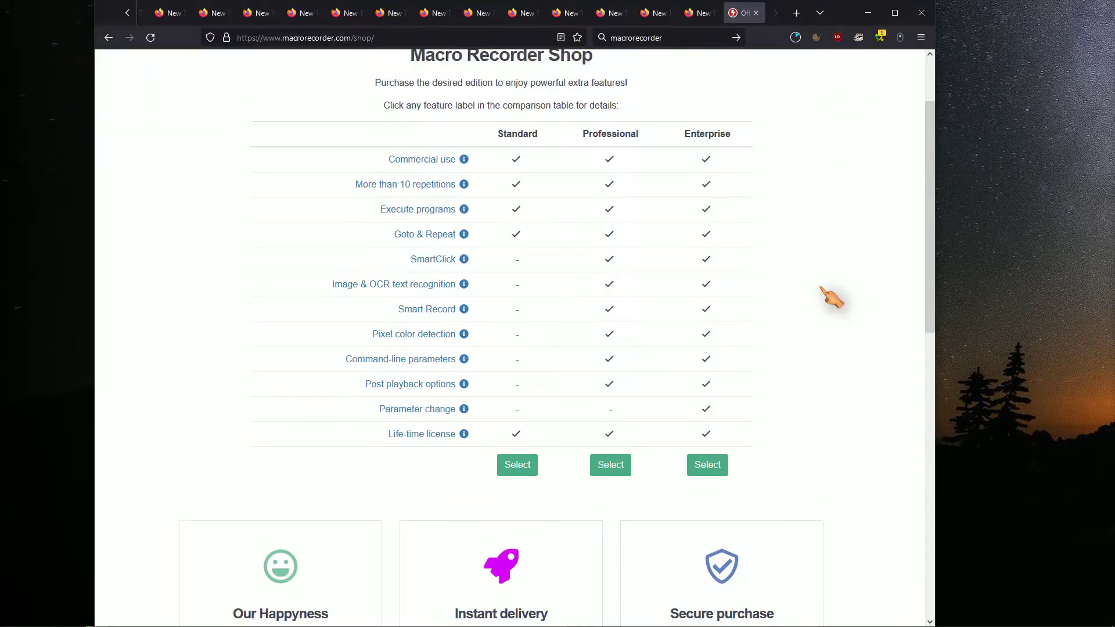
scroll(825, 297, up, 1)
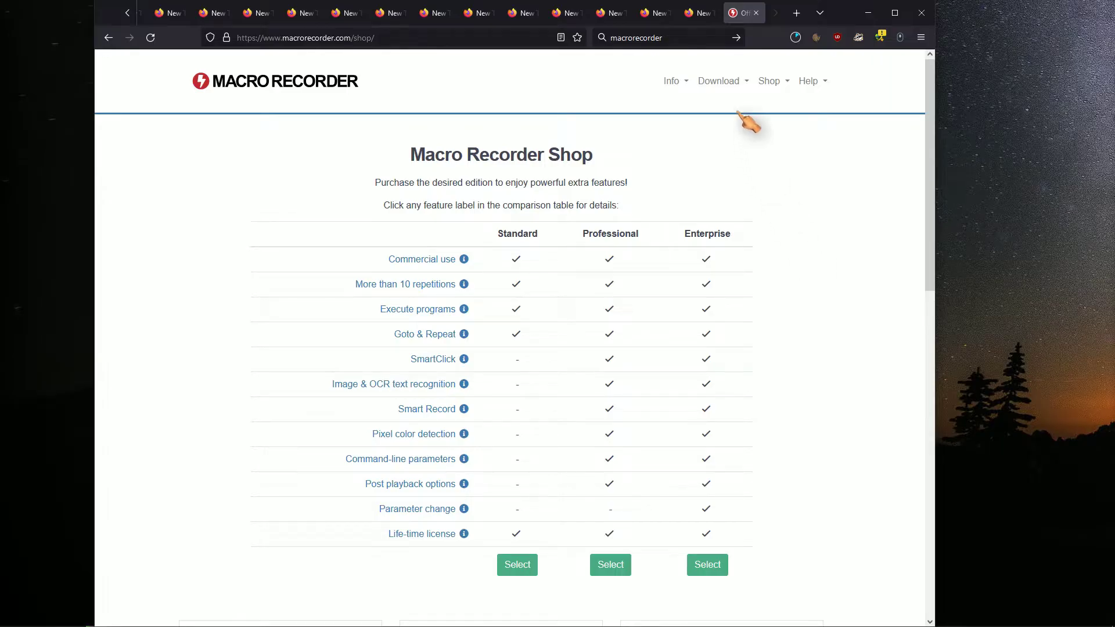
- Open the version history and look through the Macro Recorder for Windows changelog
click(726, 81)
click(731, 126)
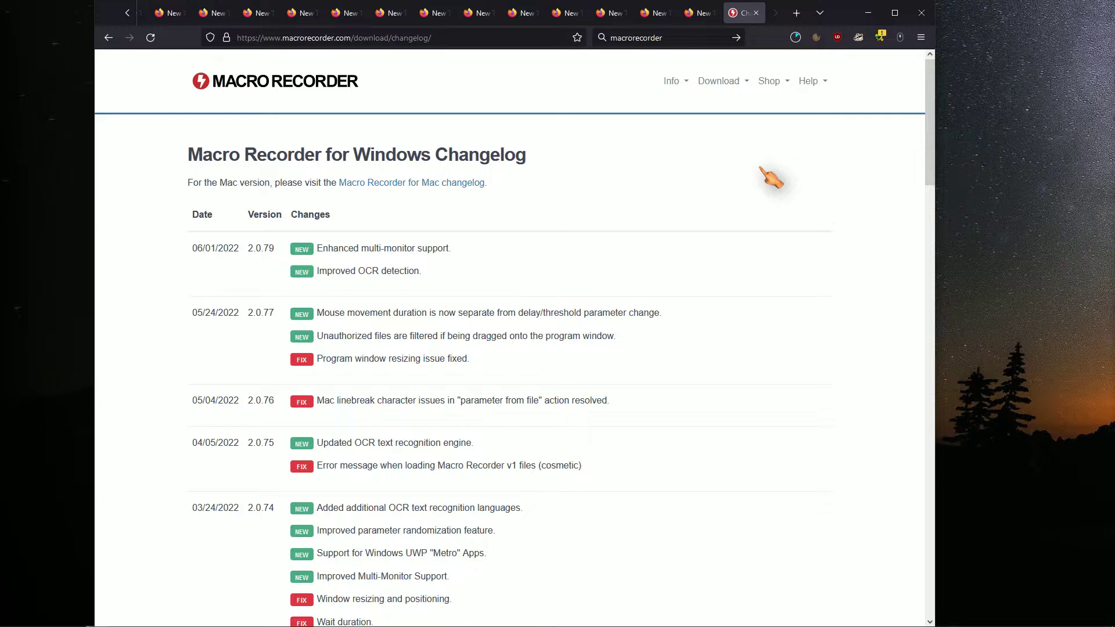
scroll(771, 177, down, 4)
scroll(768, 180, up, 4)
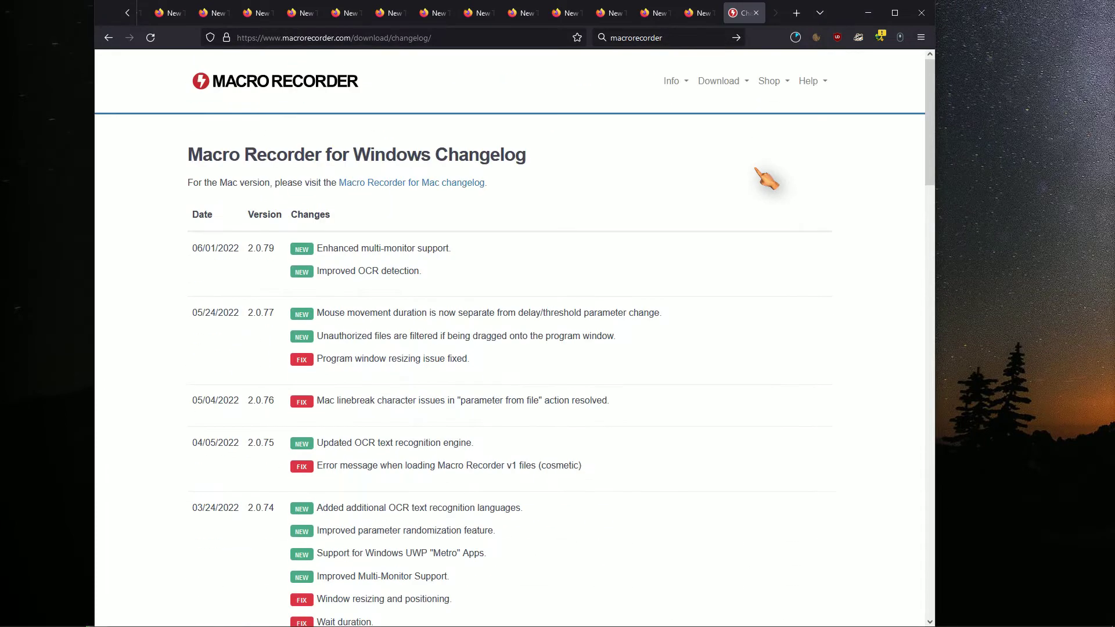
- Return to the Macro Recorder download page, accept the license terms and download the portable Windows version
click(733, 87)
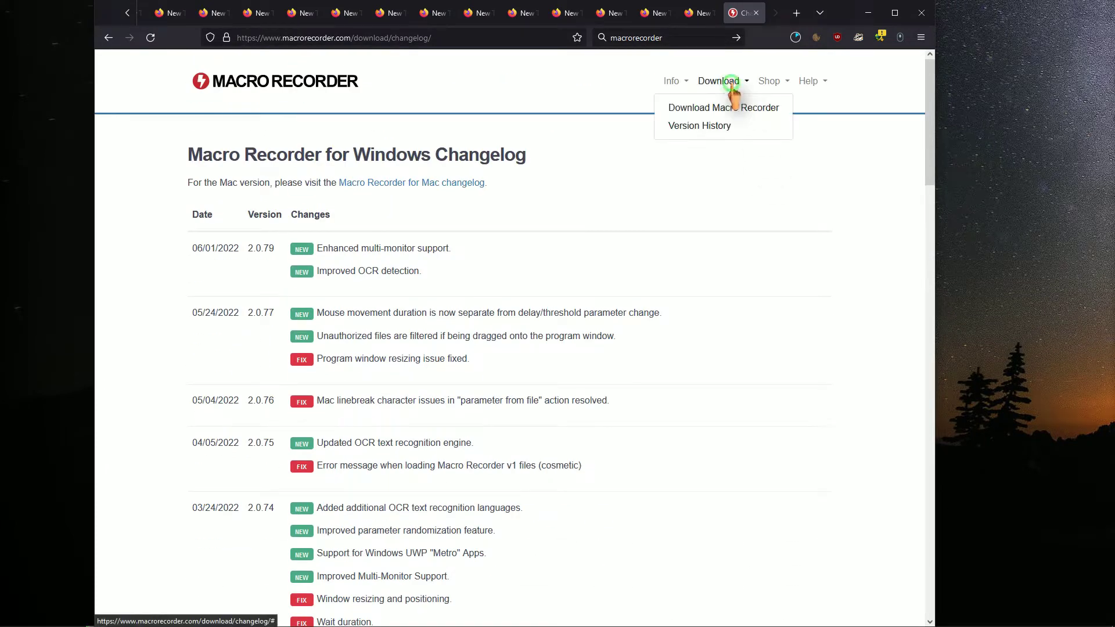
click(721, 112)
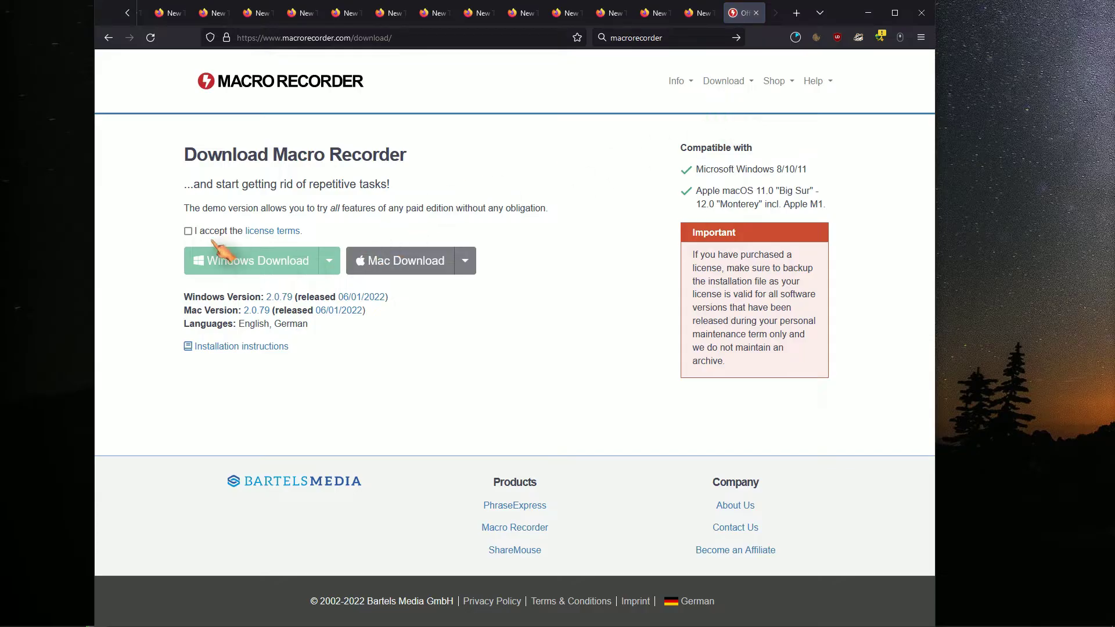
click(188, 231)
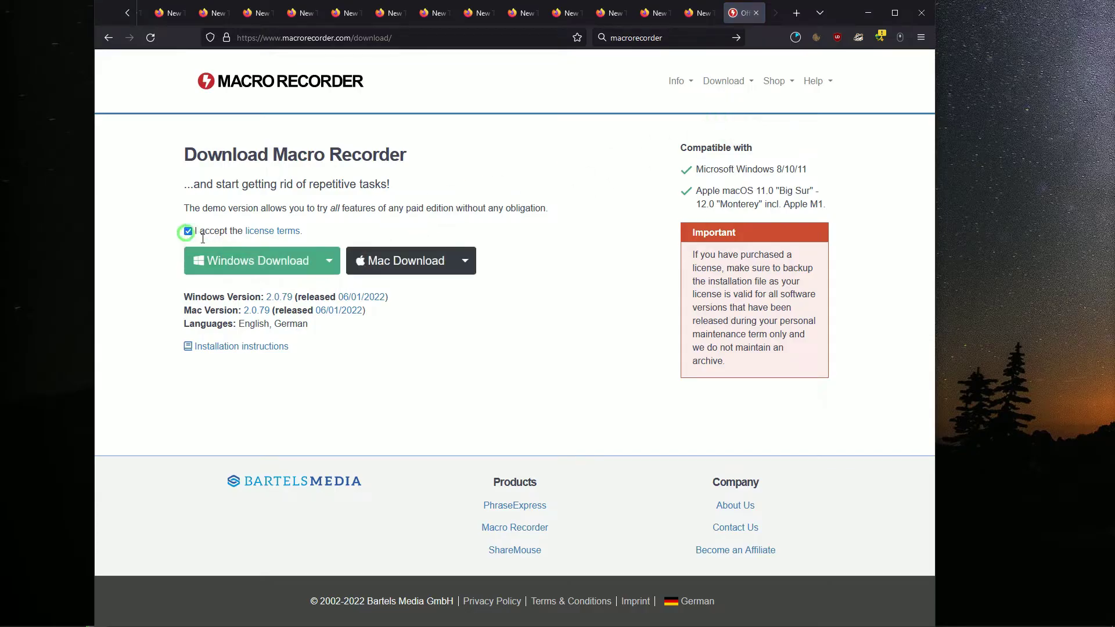
click(335, 270)
click(385, 298)
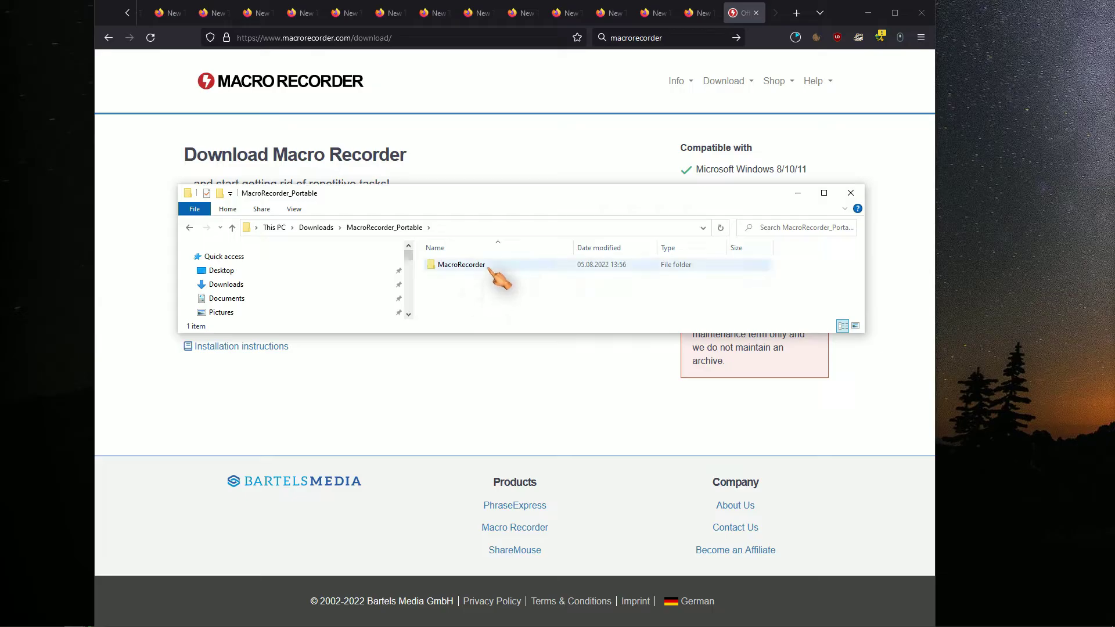
- Launch MacroRecorder.exe from the MacroRecorder folder inside the MacroRecorder_Portable download
click(488, 266)
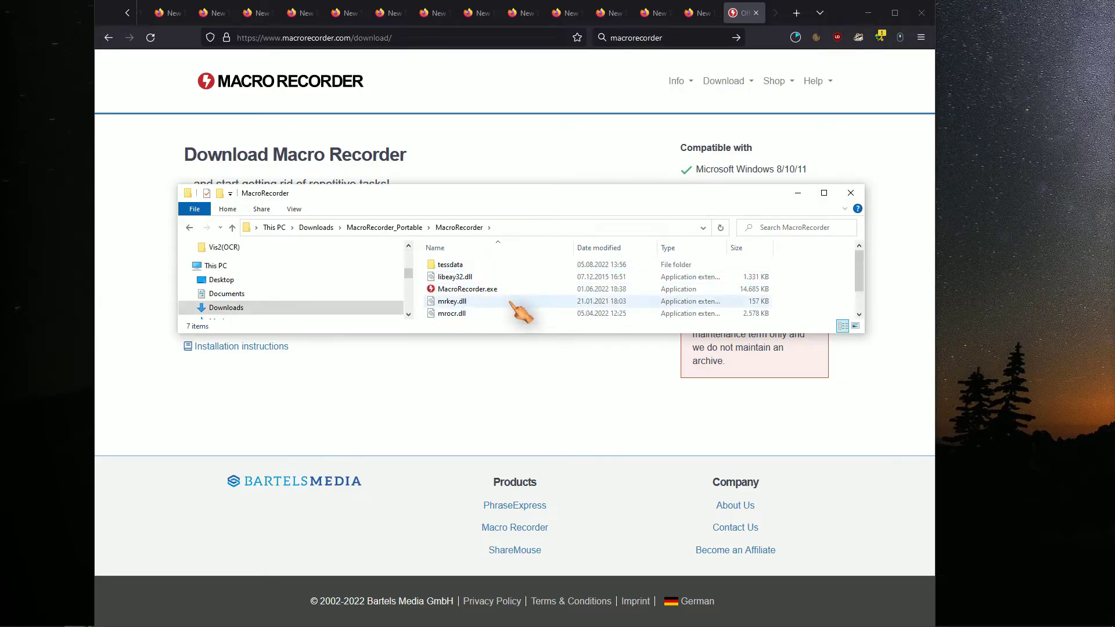
double_click(504, 289)
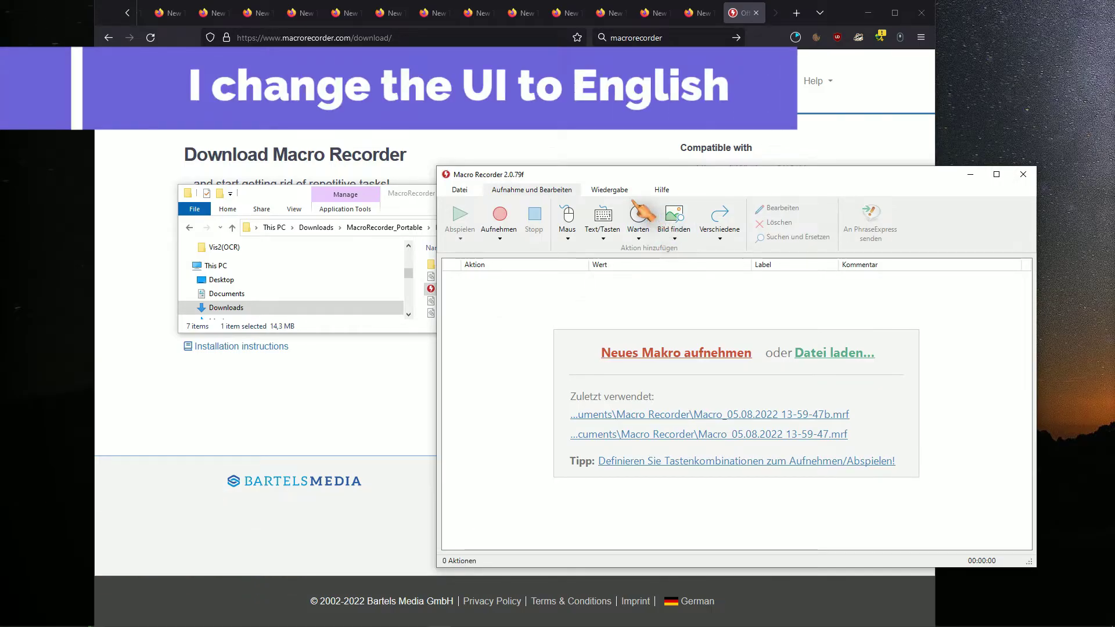
- Change the user interface language to English in the Macro Recorder settings and apply it
click(461, 190)
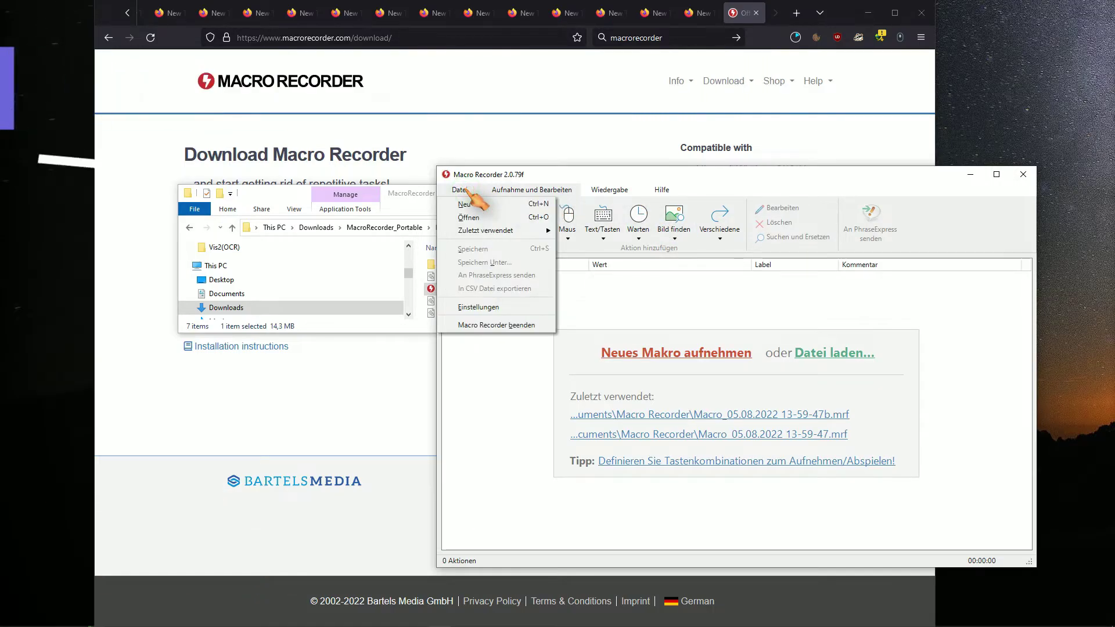
click(498, 307)
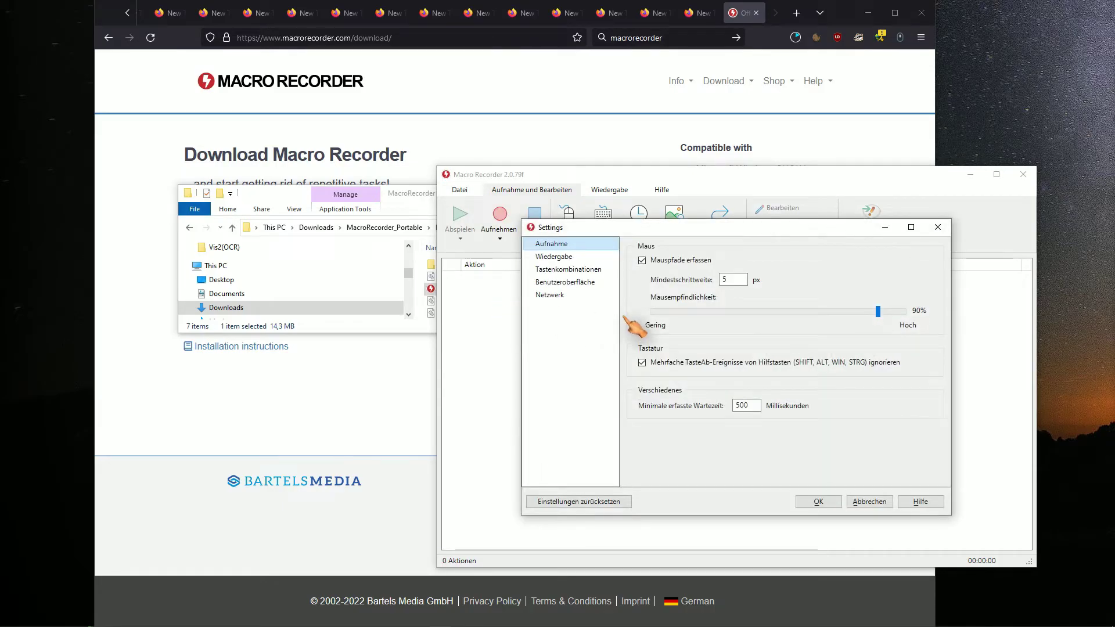
click(575, 281)
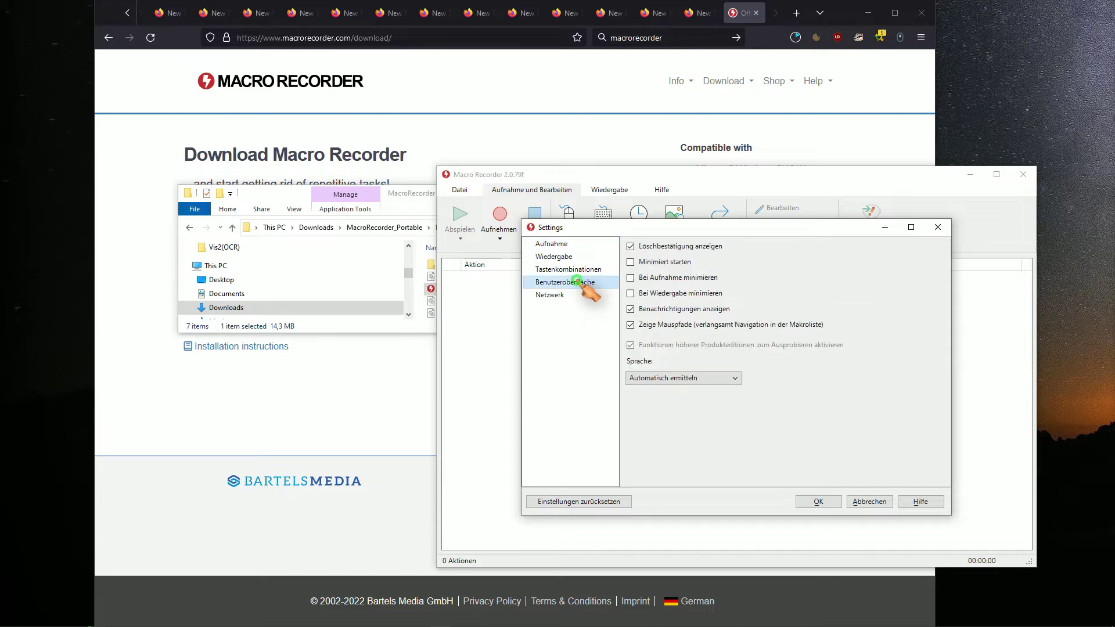
click(729, 378)
click(706, 403)
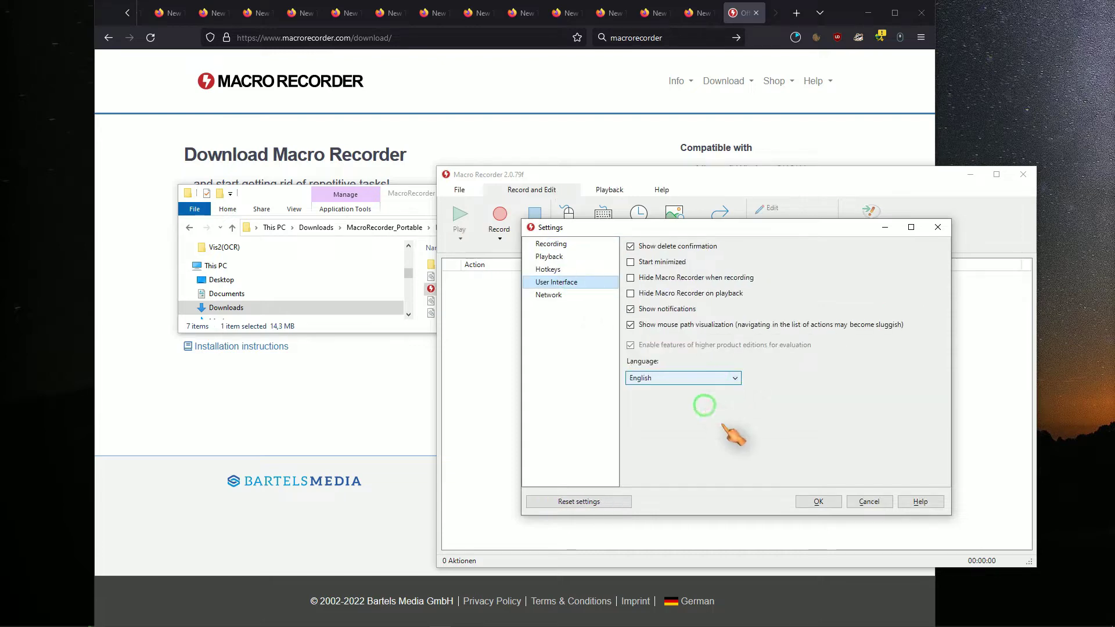
click(825, 503)
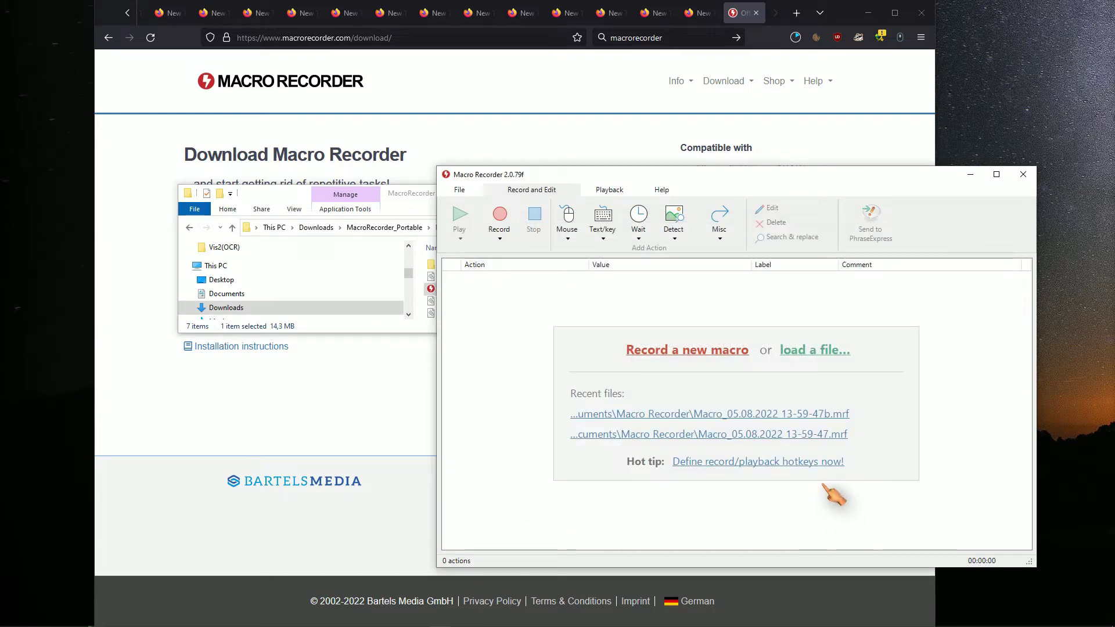
- Clear the folder and browser windows off the desktop and open Calculator beside the Macro Recorder window
click(284, 195)
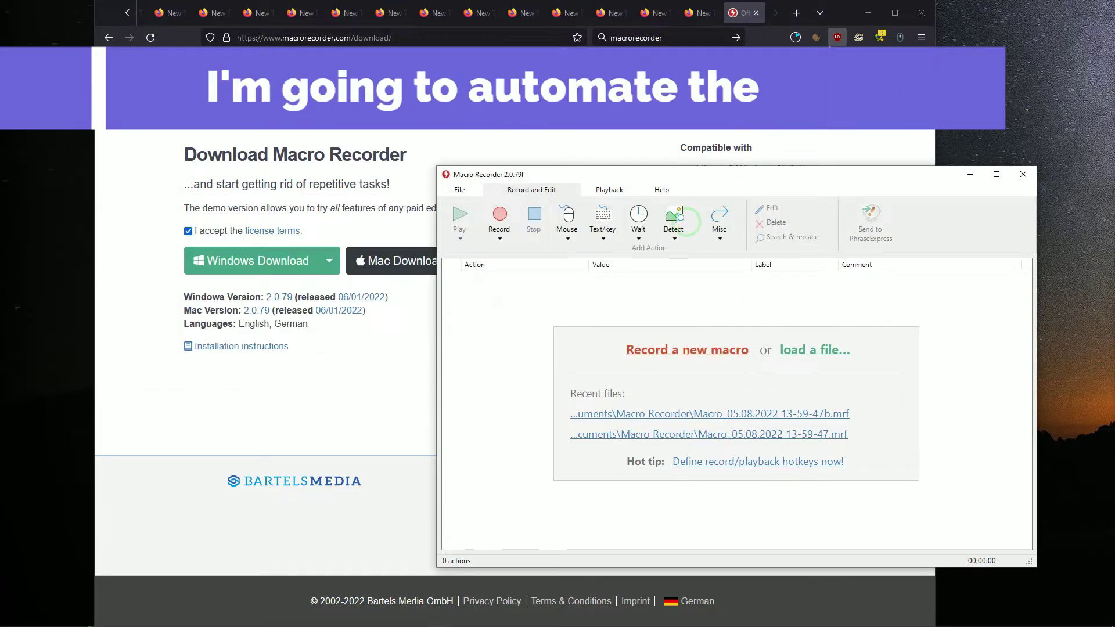
click(922, 12)
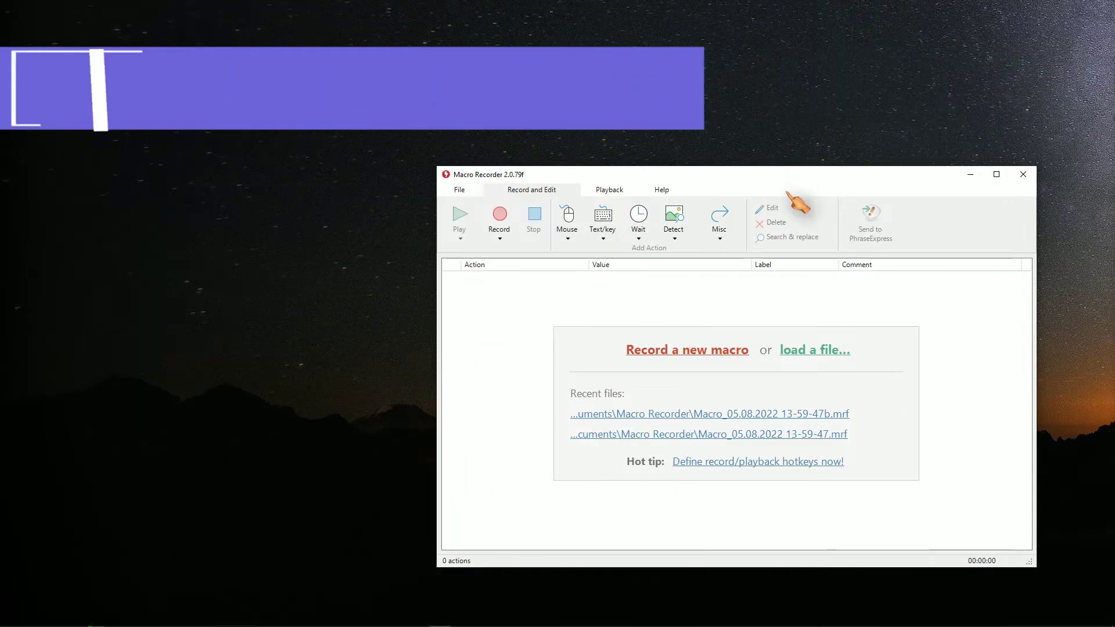
drag(786, 174, 813, 183)
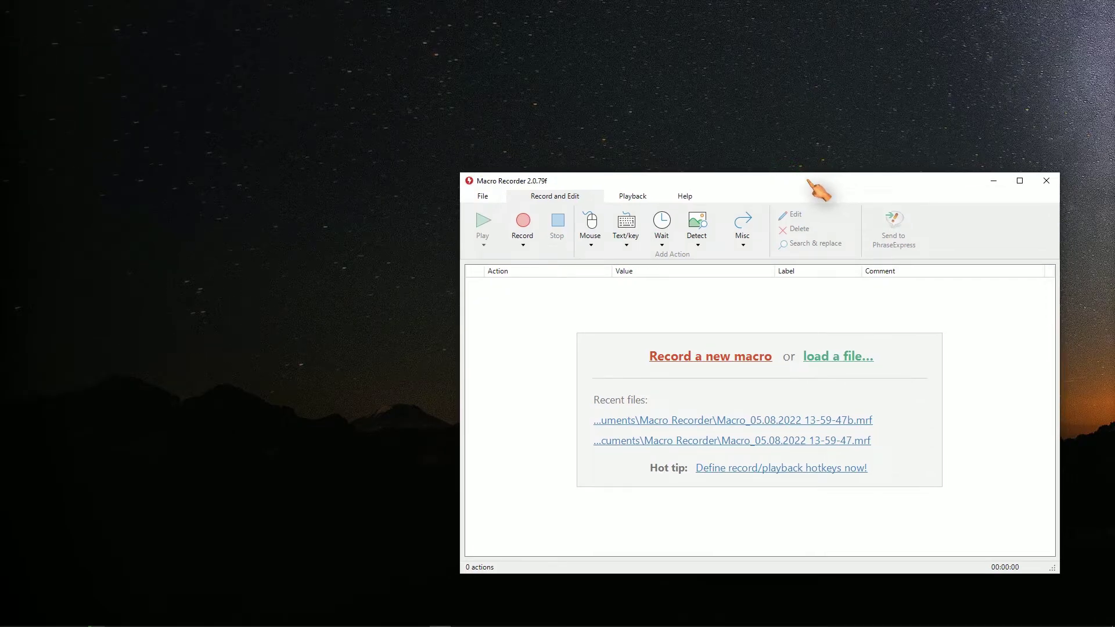
key(super+r)
key(Return)
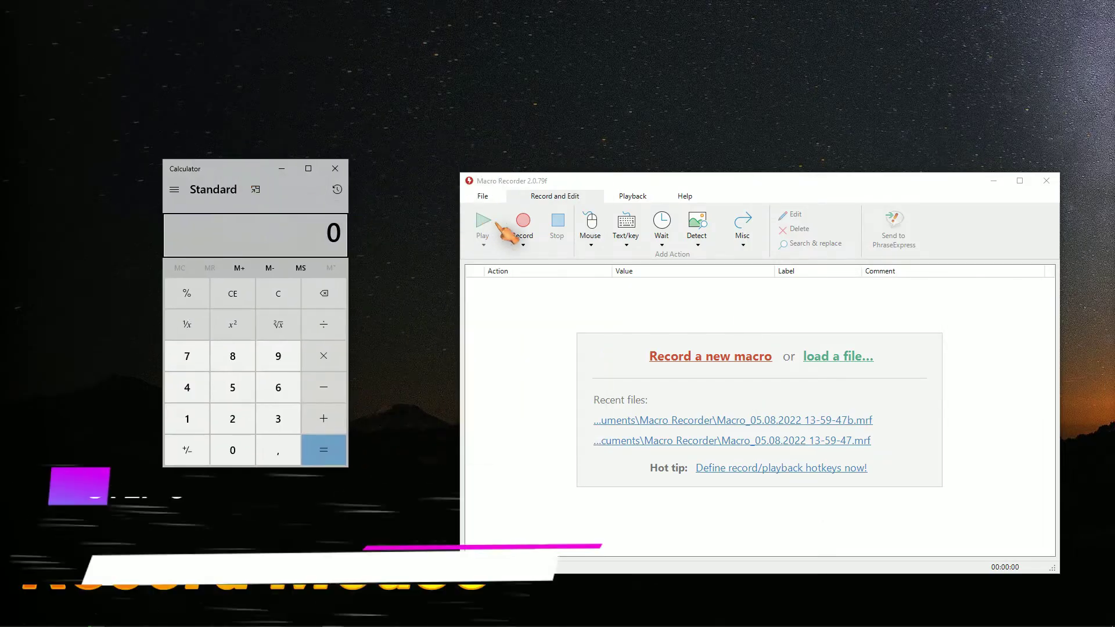
- Record a mouse macro that calculates 1 + 1 in Calculator, ending the recording once the sum is evaluated
click(520, 225)
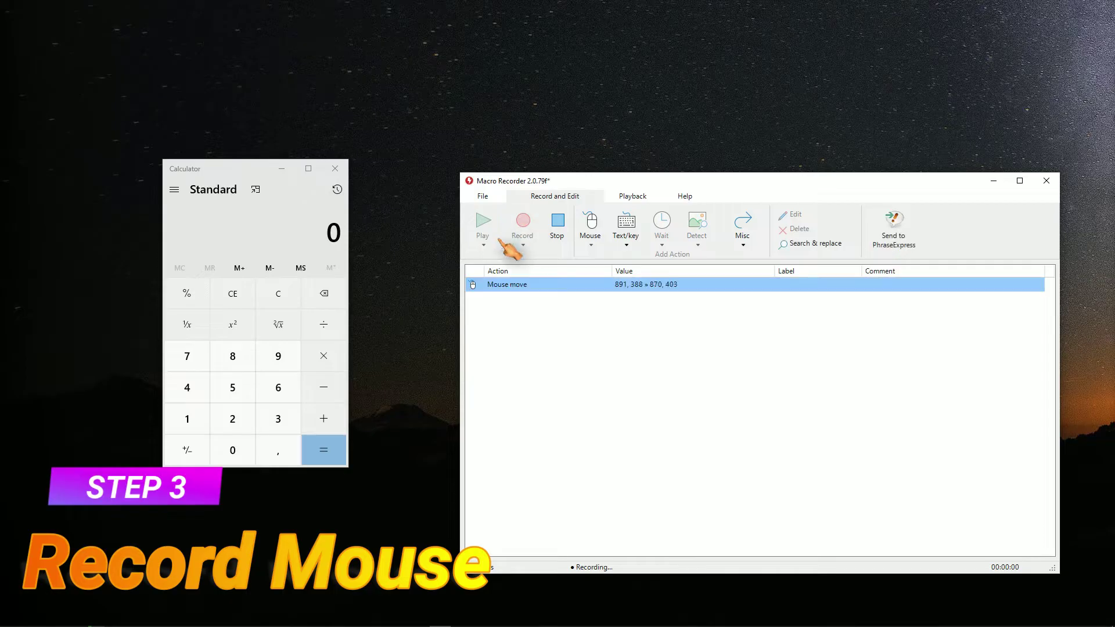
click(194, 430)
click(315, 415)
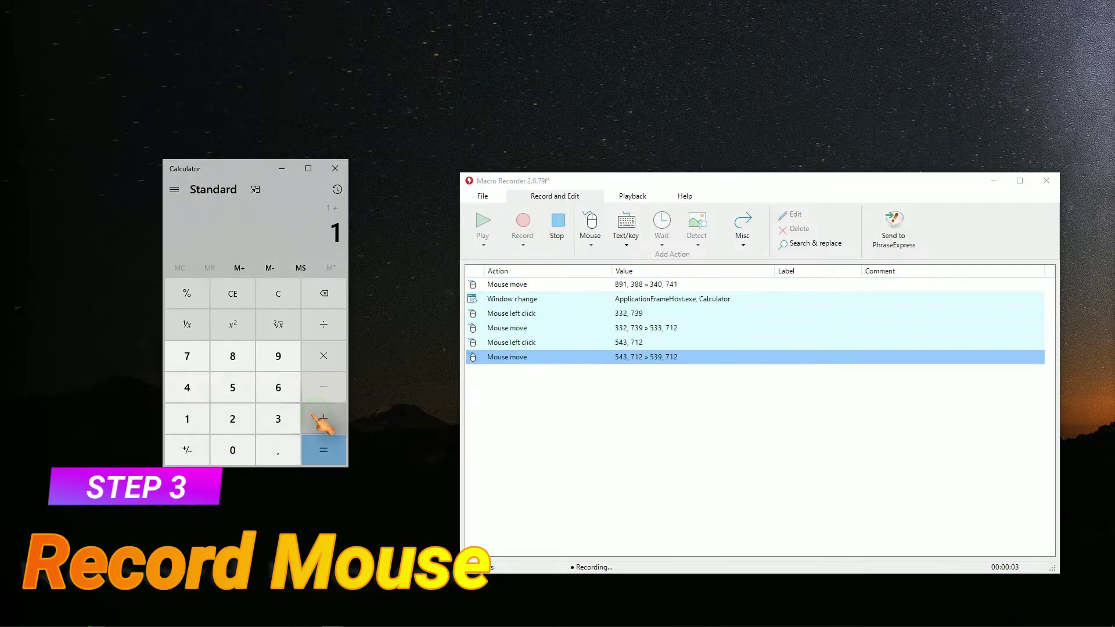
click(194, 415)
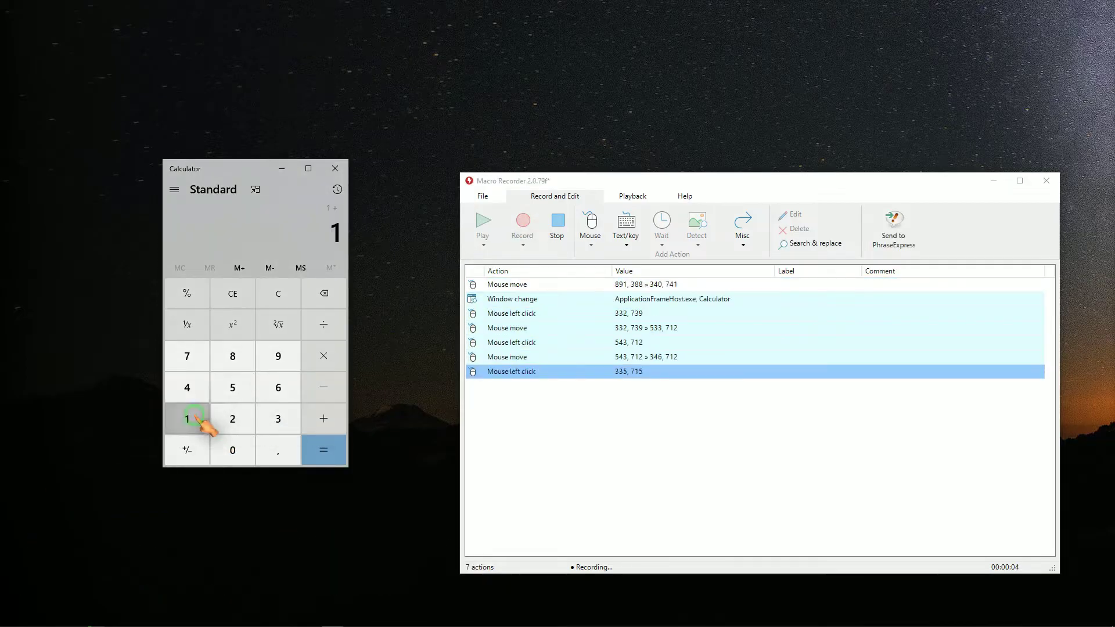
click(325, 450)
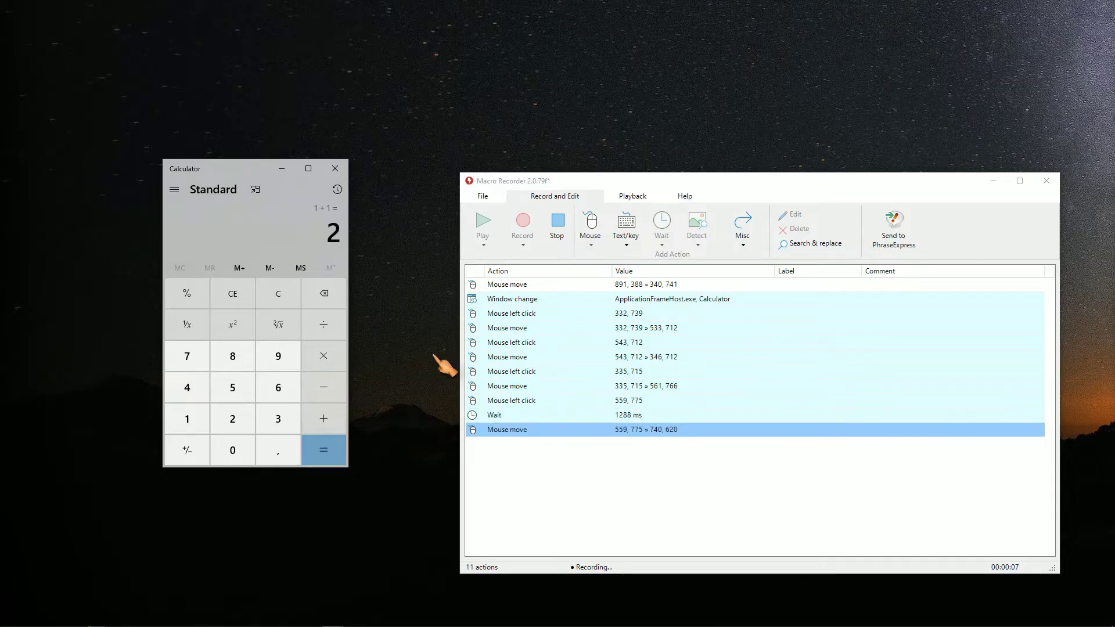
click(559, 228)
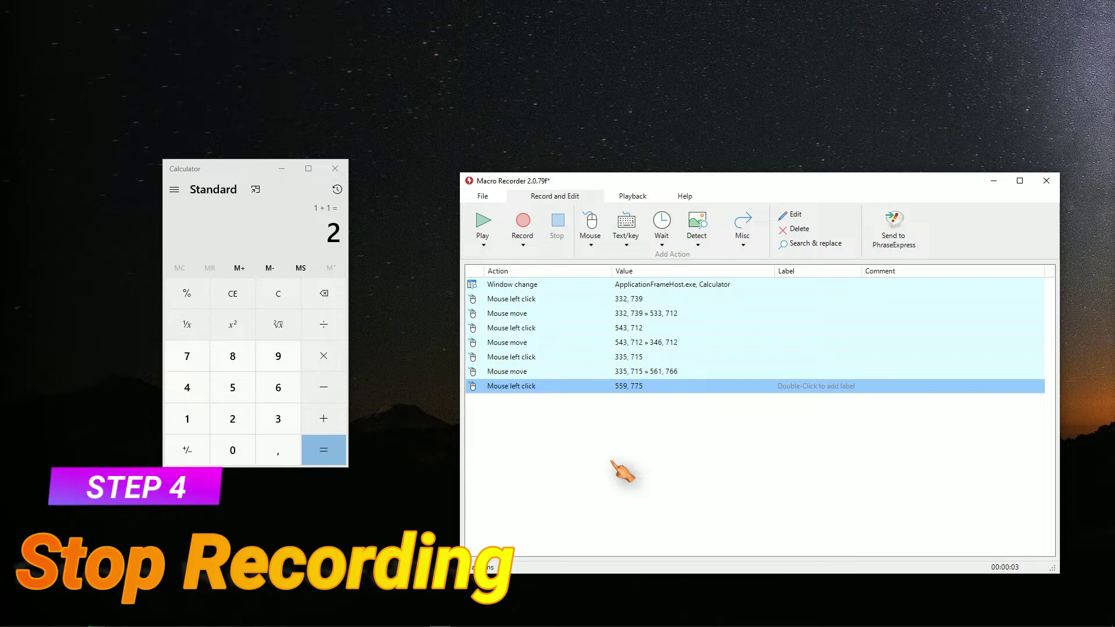
- Clear the Calculator display and play back the recorded macro
click(234, 293)
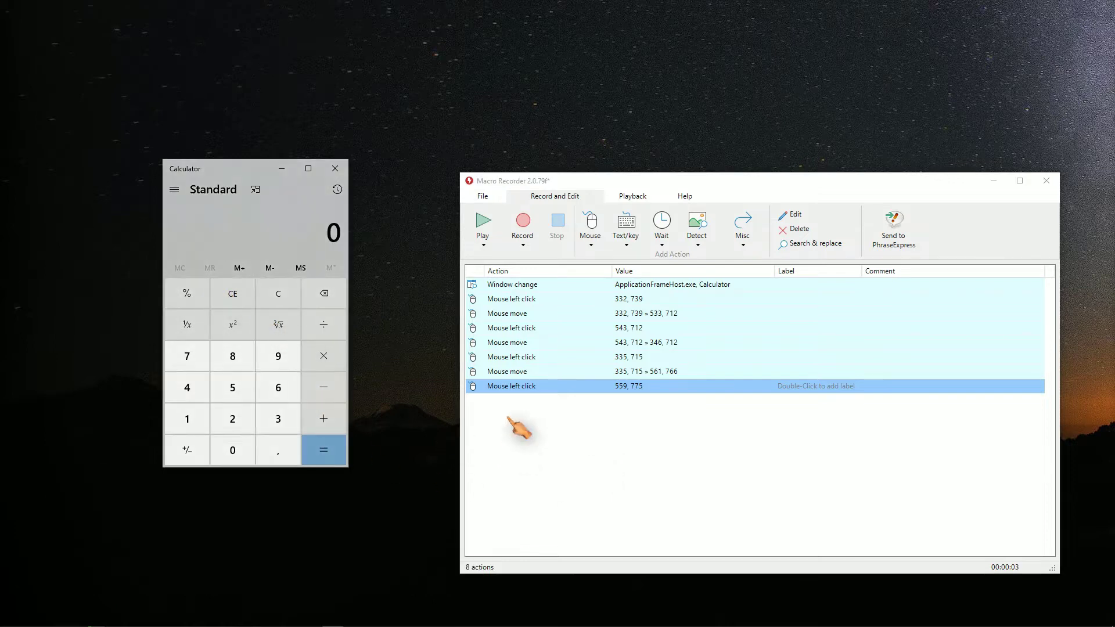
click(485, 225)
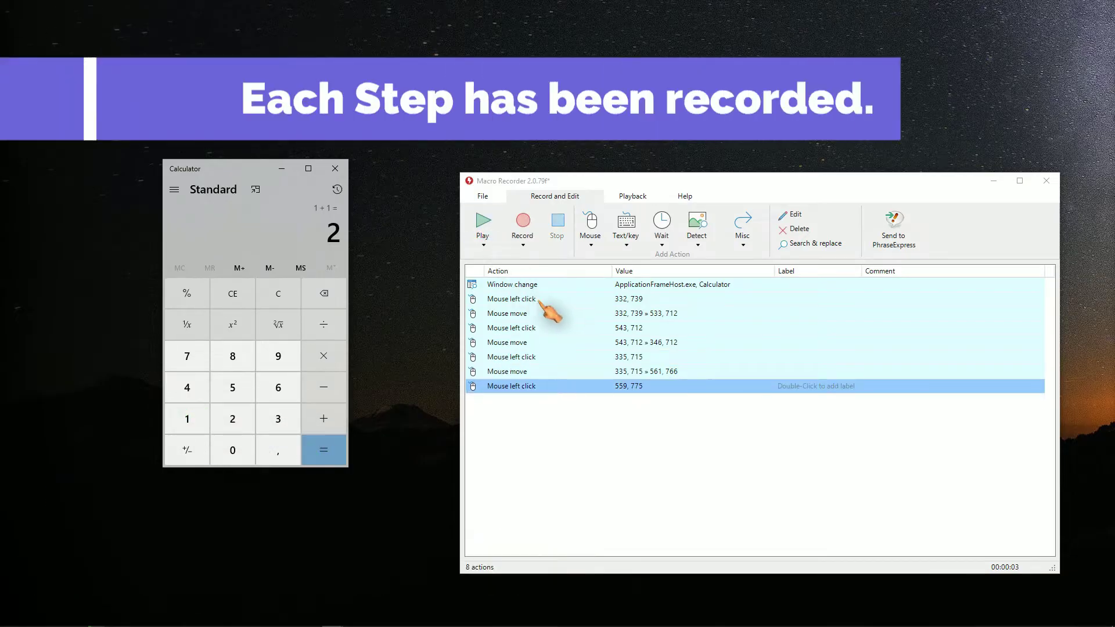
- Review the recorded actions one by one, from the window change to the final mouse click, checking their on-screen positions and paths
click(713, 285)
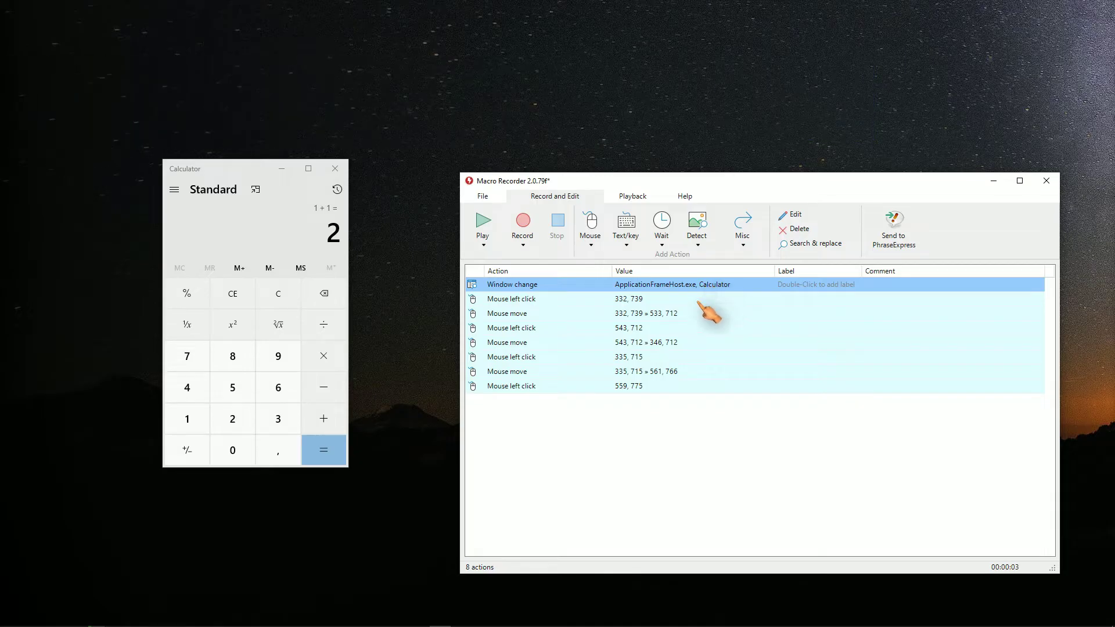
click(699, 300)
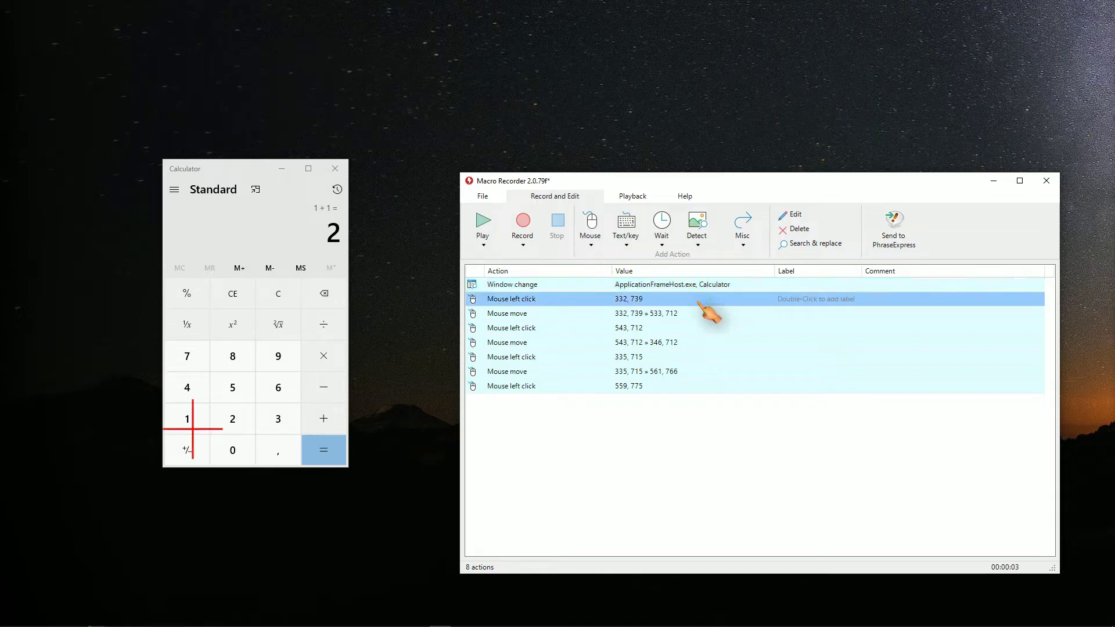
click(595, 313)
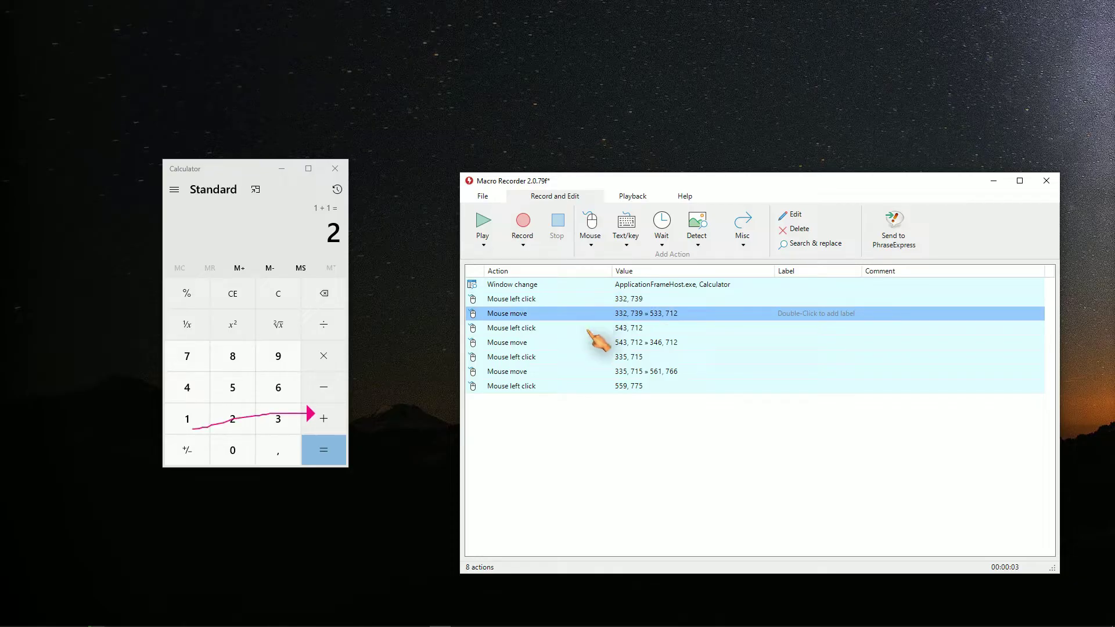
click(587, 329)
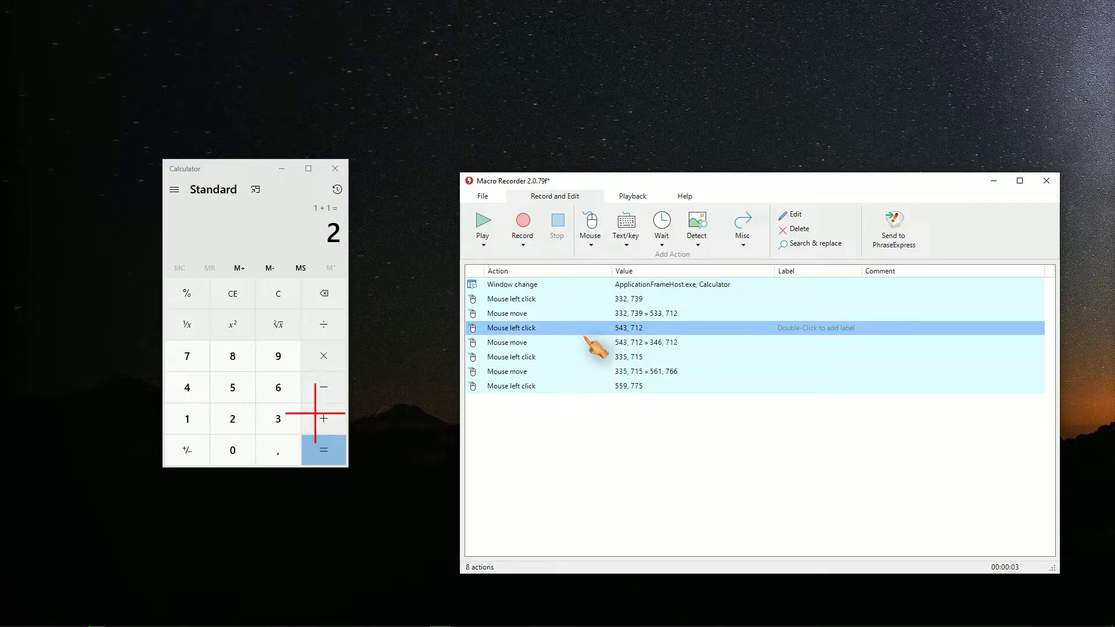
click(585, 344)
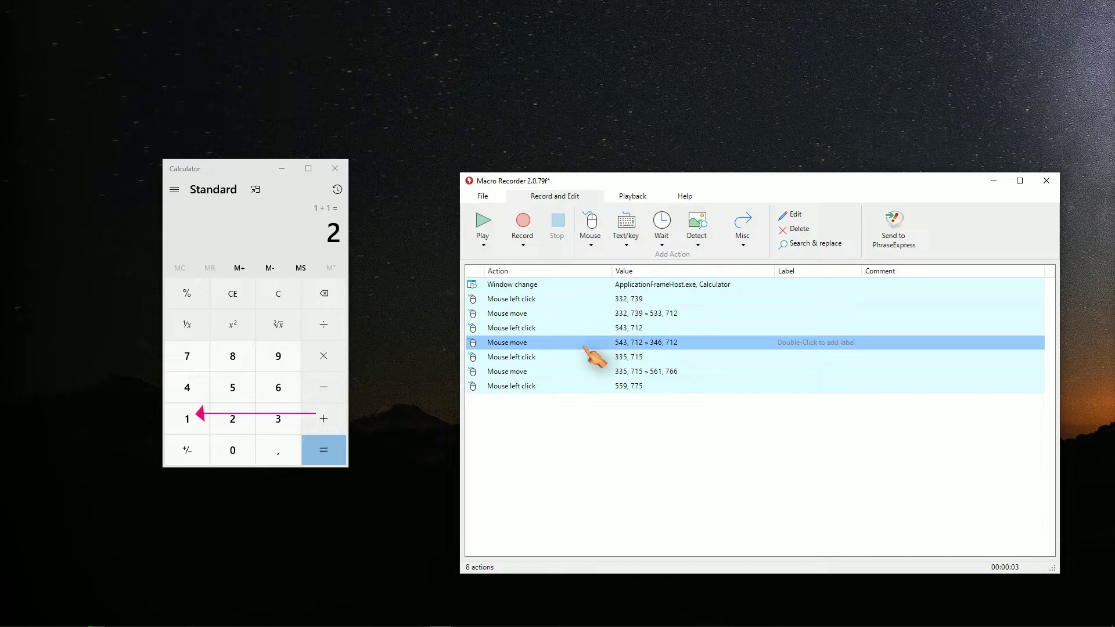
click(579, 358)
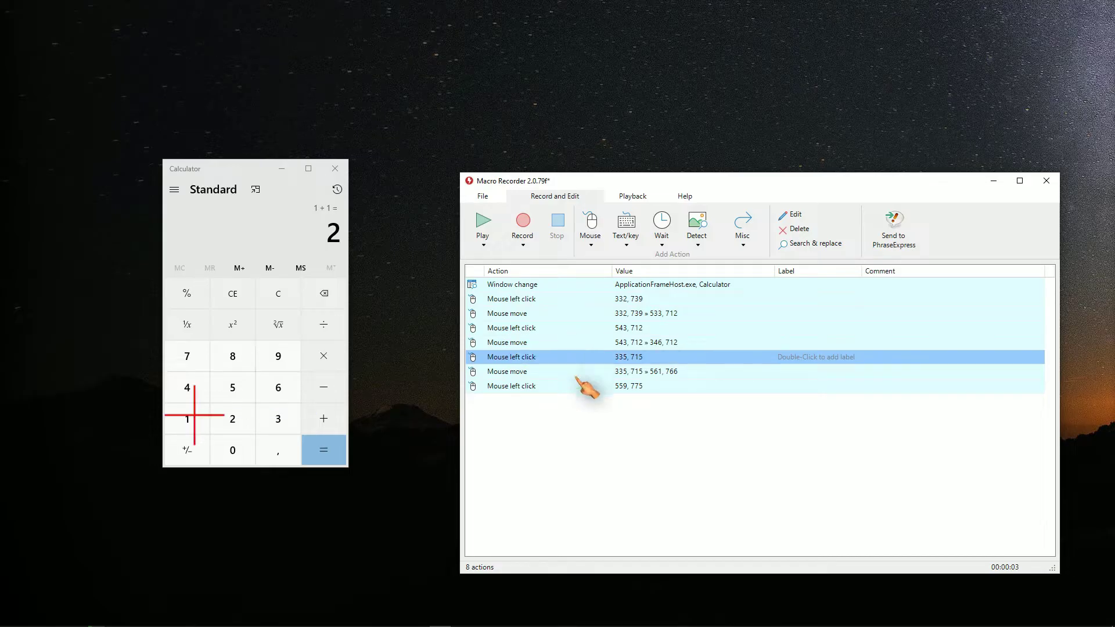
click(581, 372)
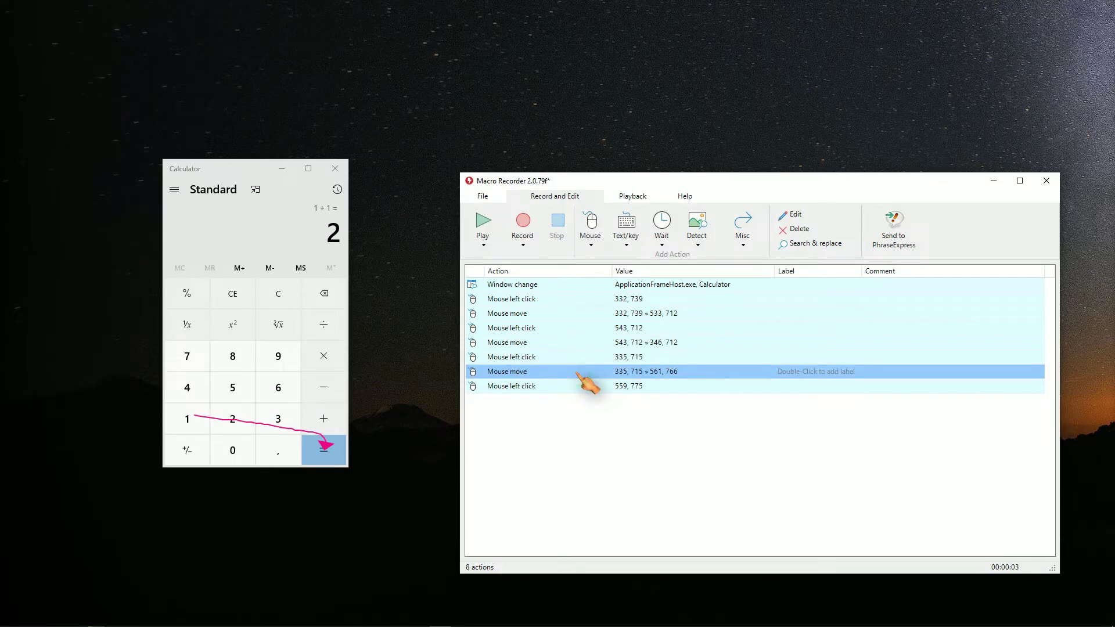
click(580, 386)
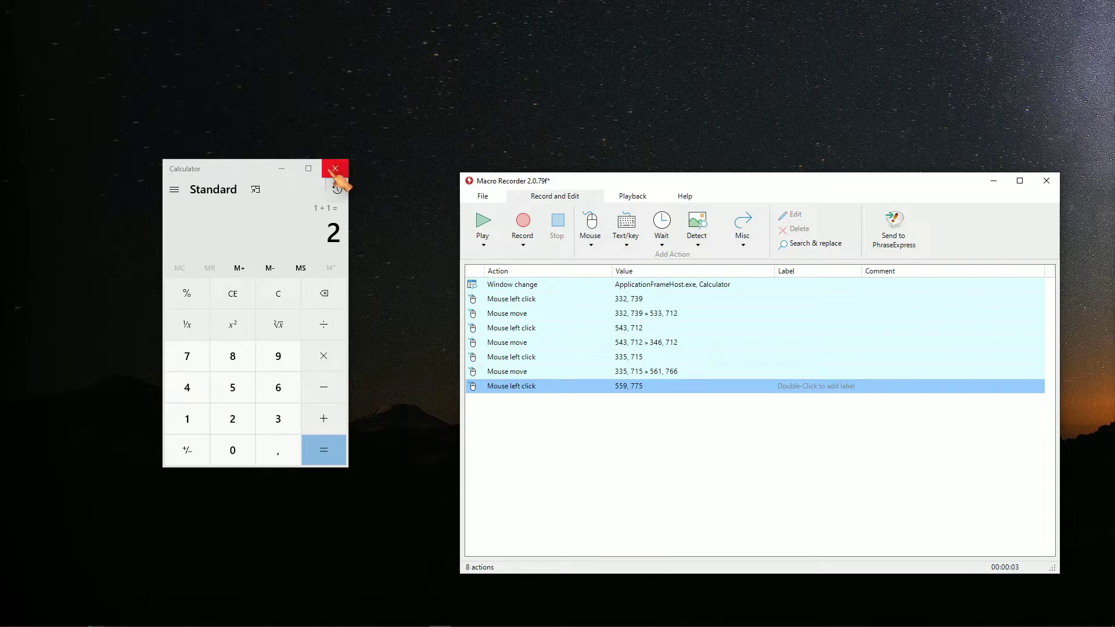
- Test macro playback with the Calculator window moved to the desktop's upper-left corner, and again with Calculator maximized
drag(242, 172, 90, 30)
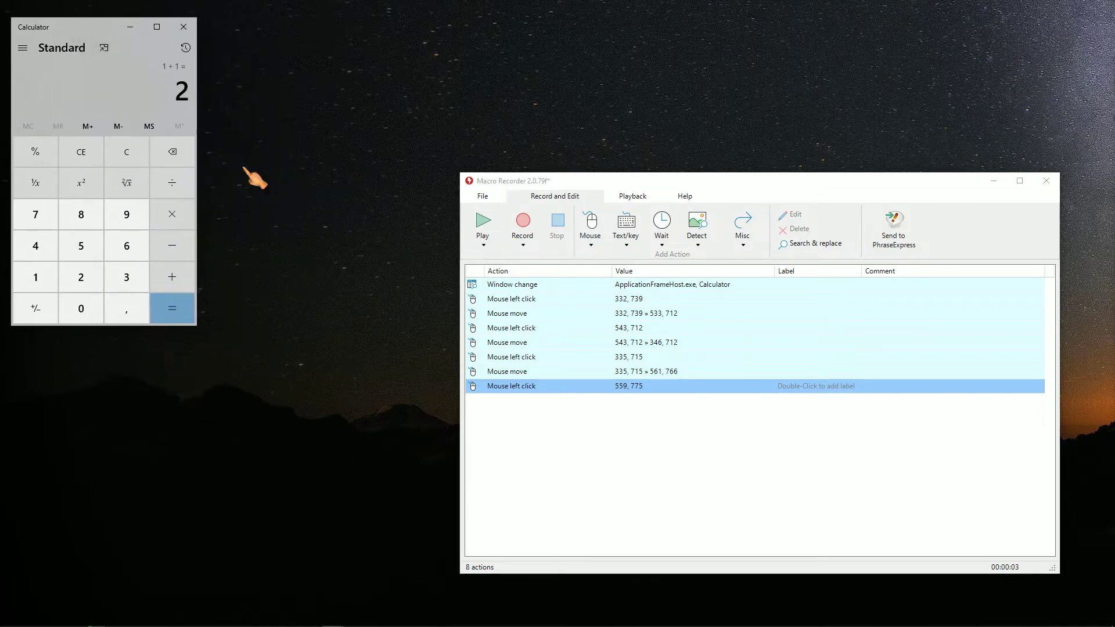
click(483, 223)
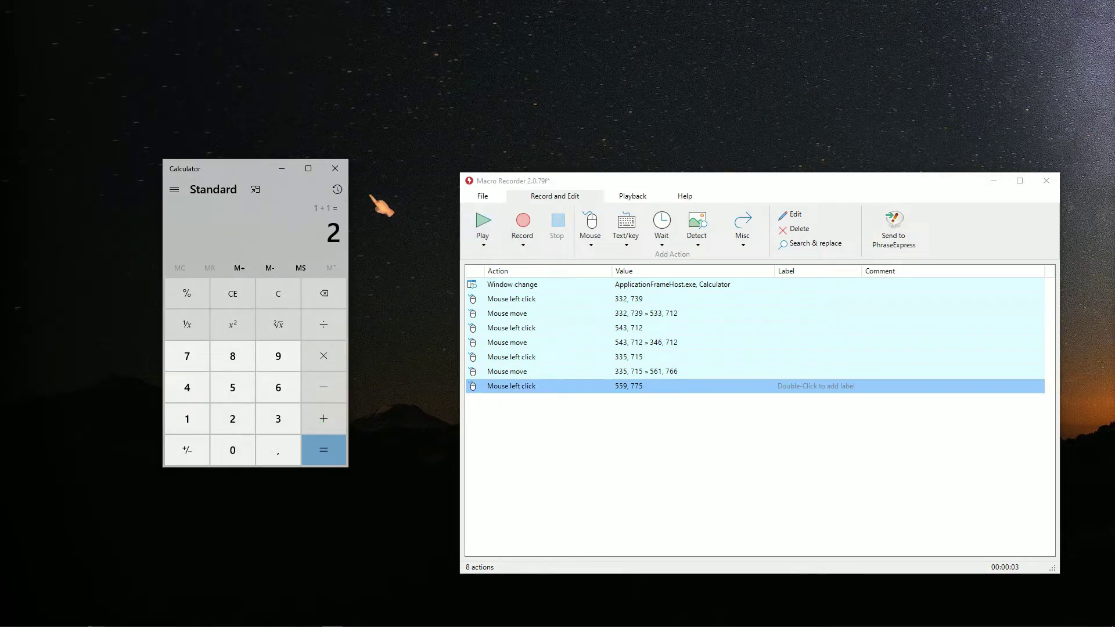
click(308, 169)
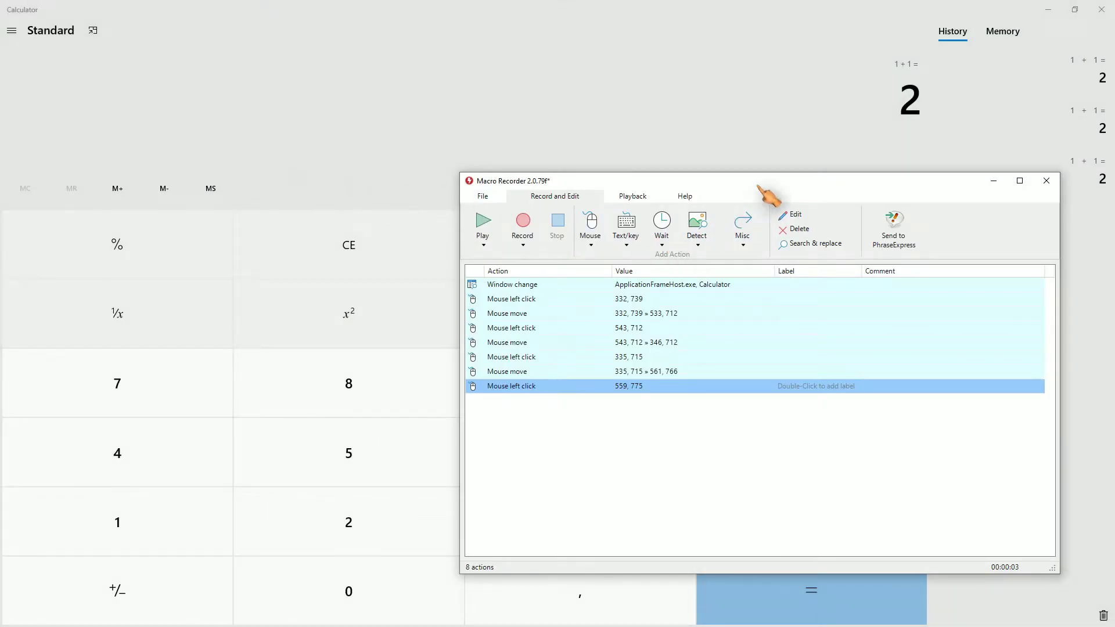
drag(759, 184, 800, 223)
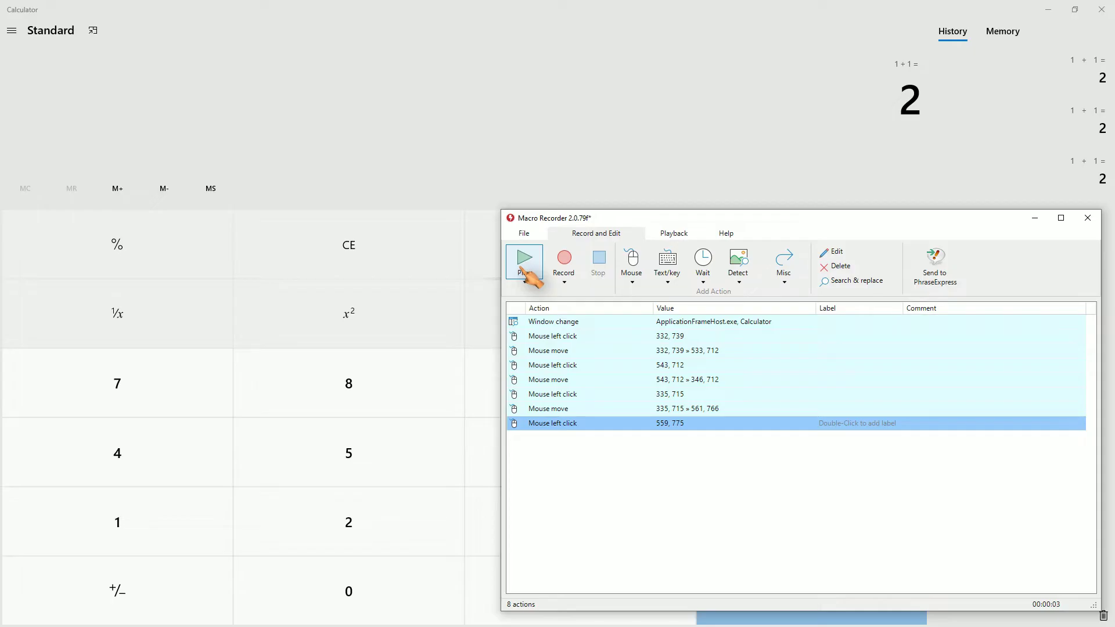
click(525, 268)
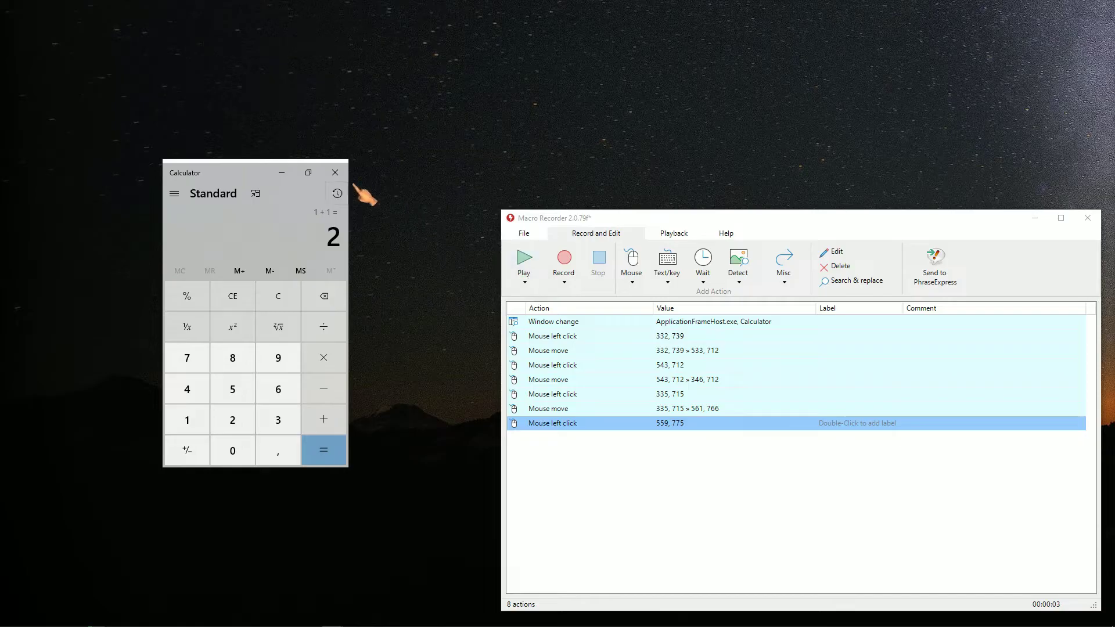
- Close Calculator and play back the macro without Calculator running
click(335, 172)
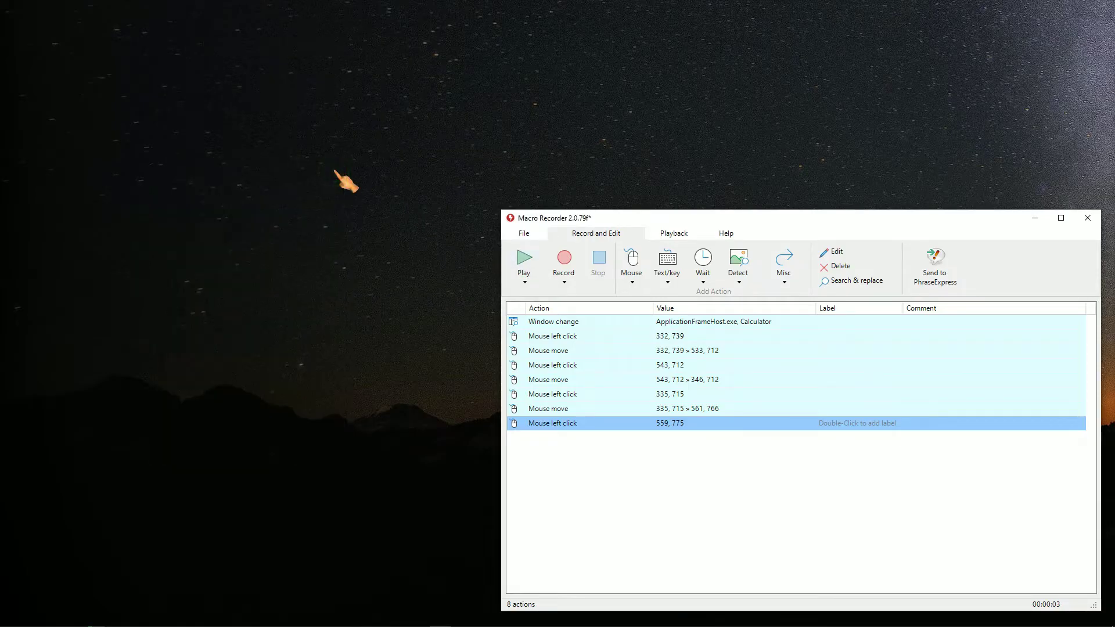
click(524, 260)
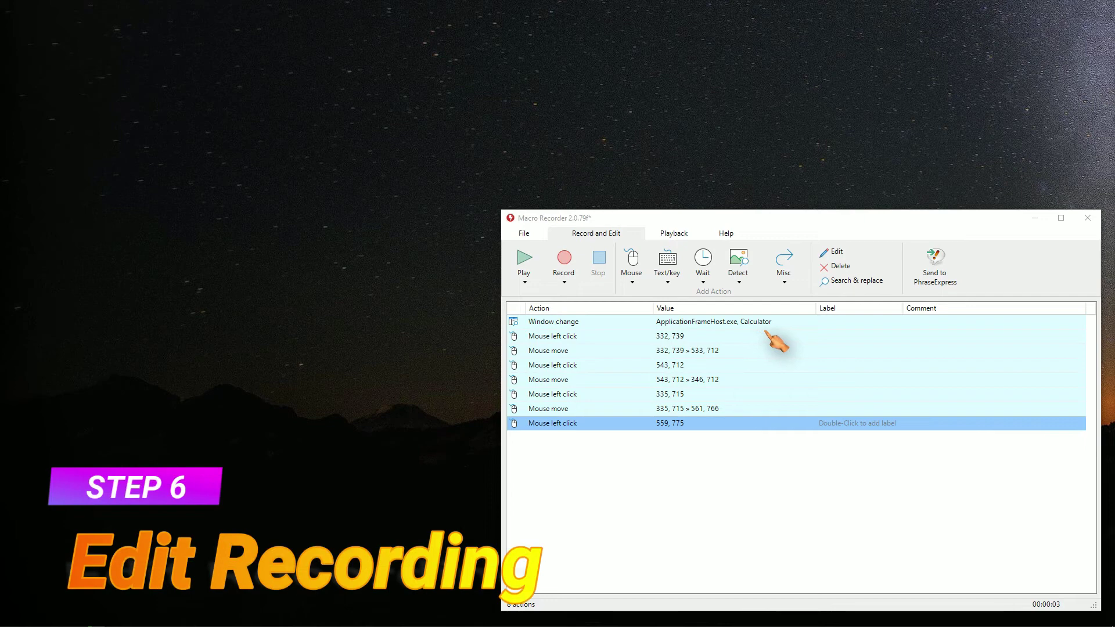
- Add an Execute program action to the macro that launches calc
click(785, 282)
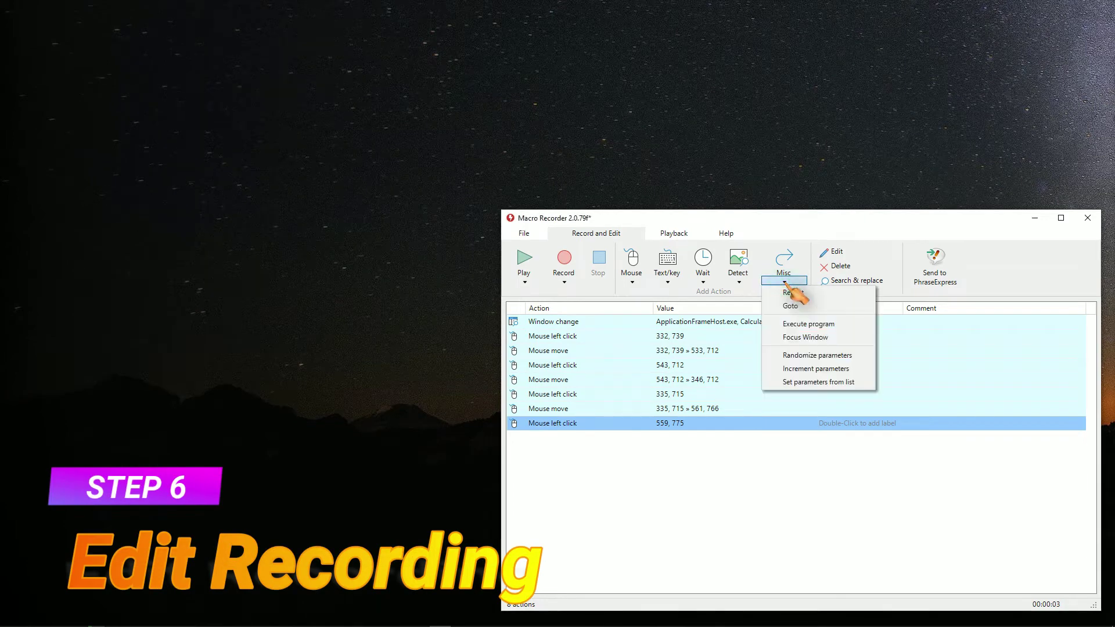
click(824, 325)
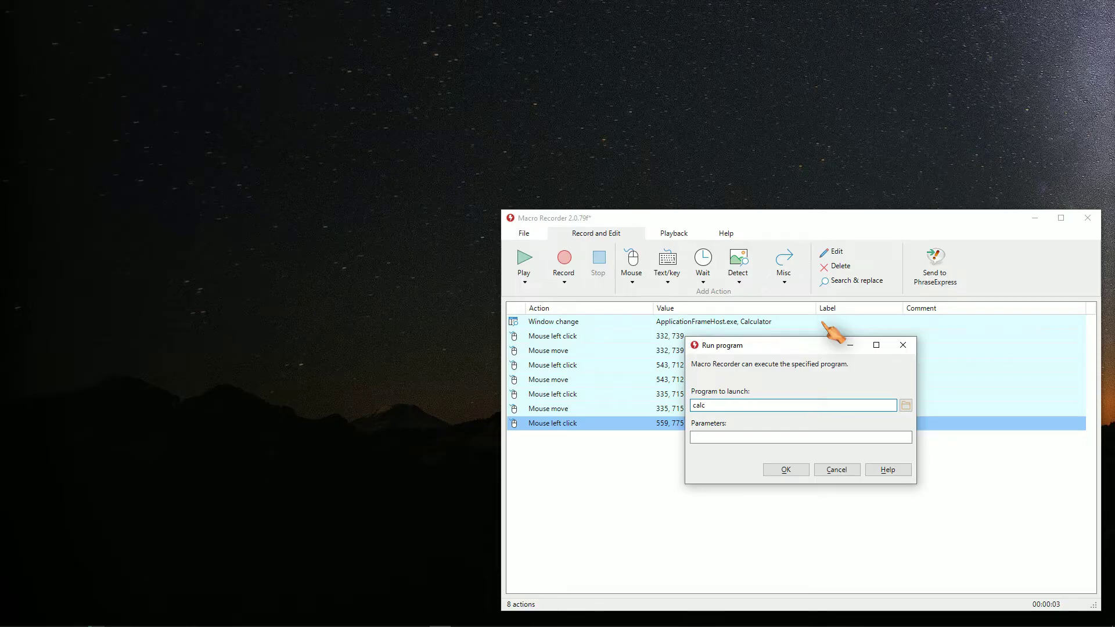
key(Return)
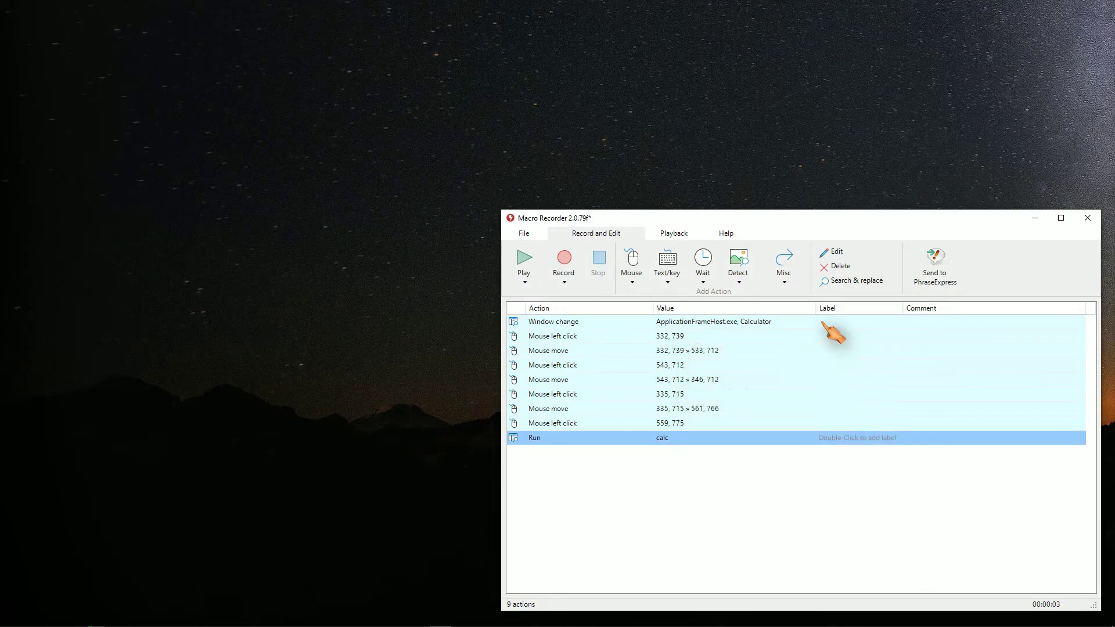
- Move the Run calc action to the start of the macro, above the Window change action
drag(681, 442, 668, 319)
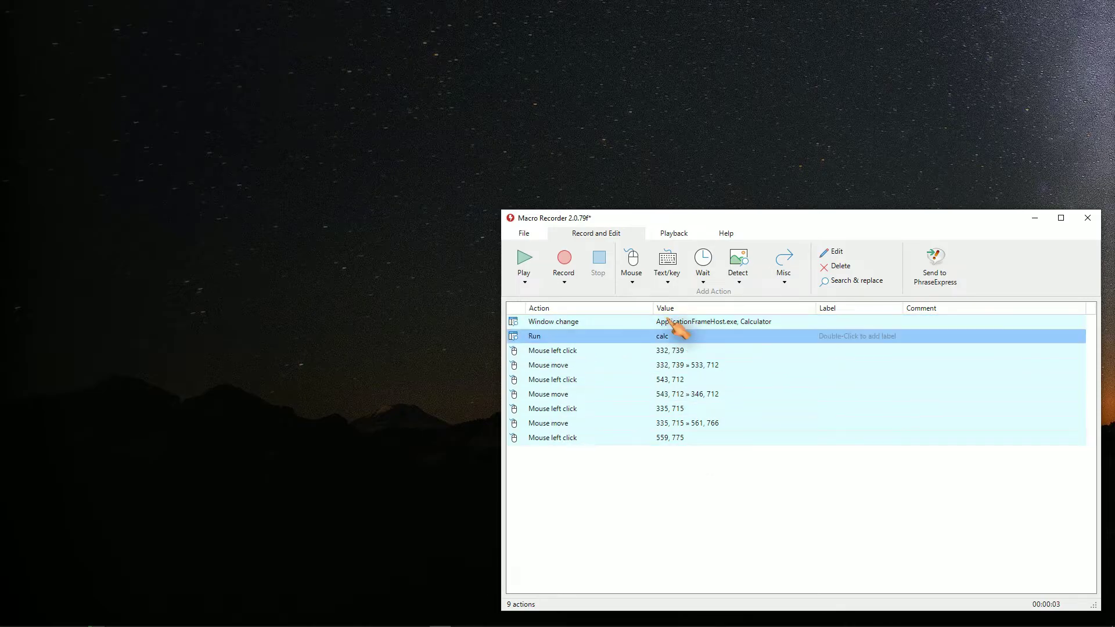
click(561, 322)
mouse_move(573, 337)
mouse_down()
mouse_move(555, 337)
mouse_move(550, 321)
mouse_move(559, 327)
mouse_up()
click(560, 334)
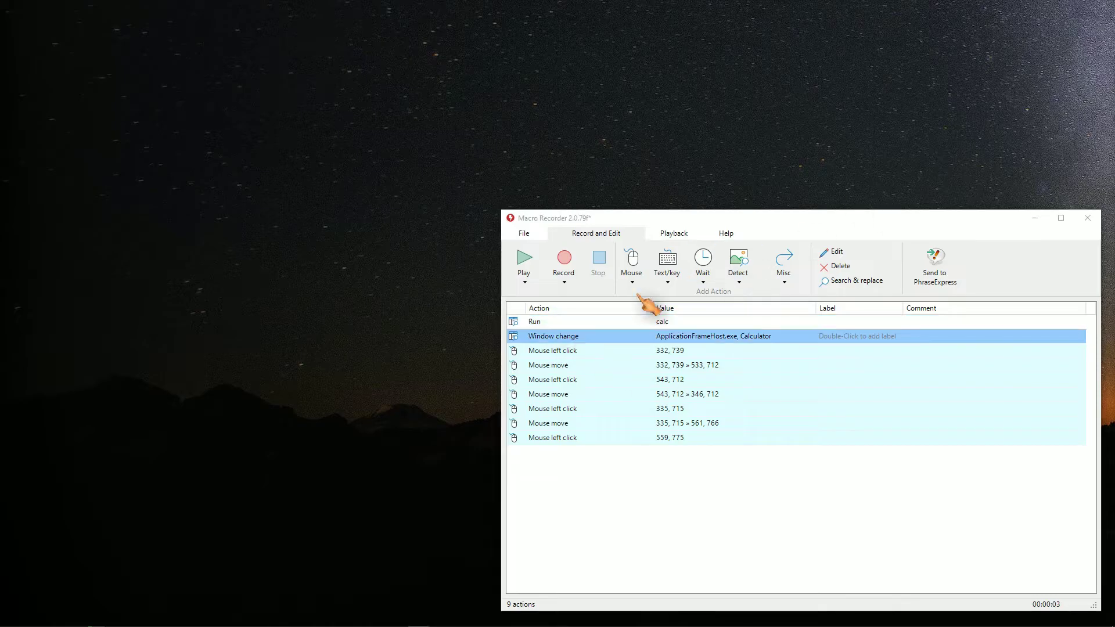
- Play back the edited macro twice, closing Calculator between the runs, and decline the license purchase offer
click(525, 261)
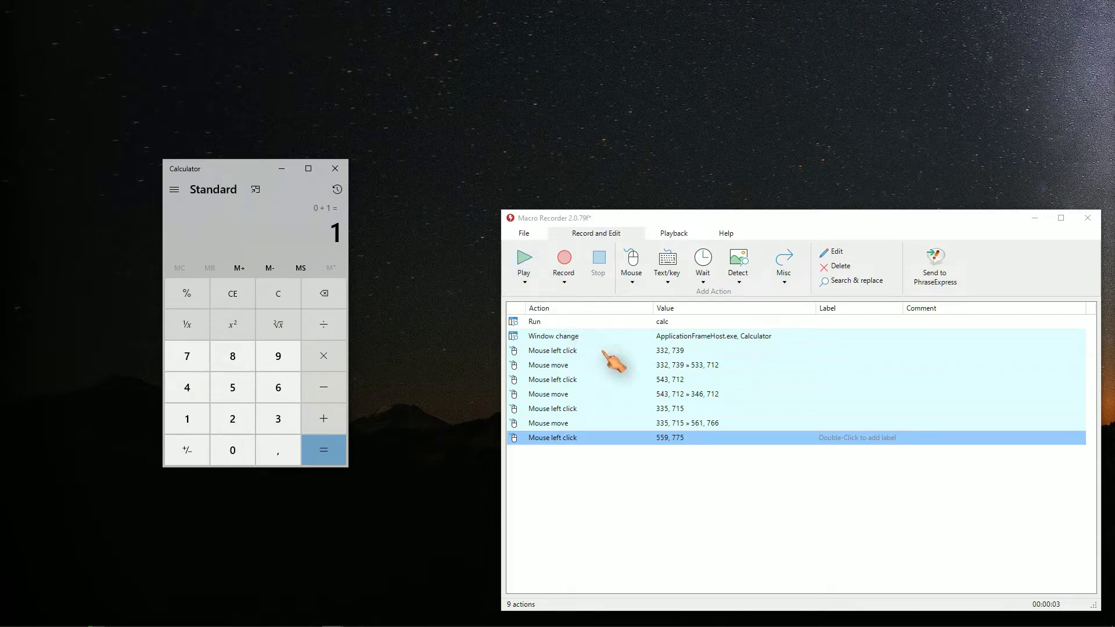
click(336, 168)
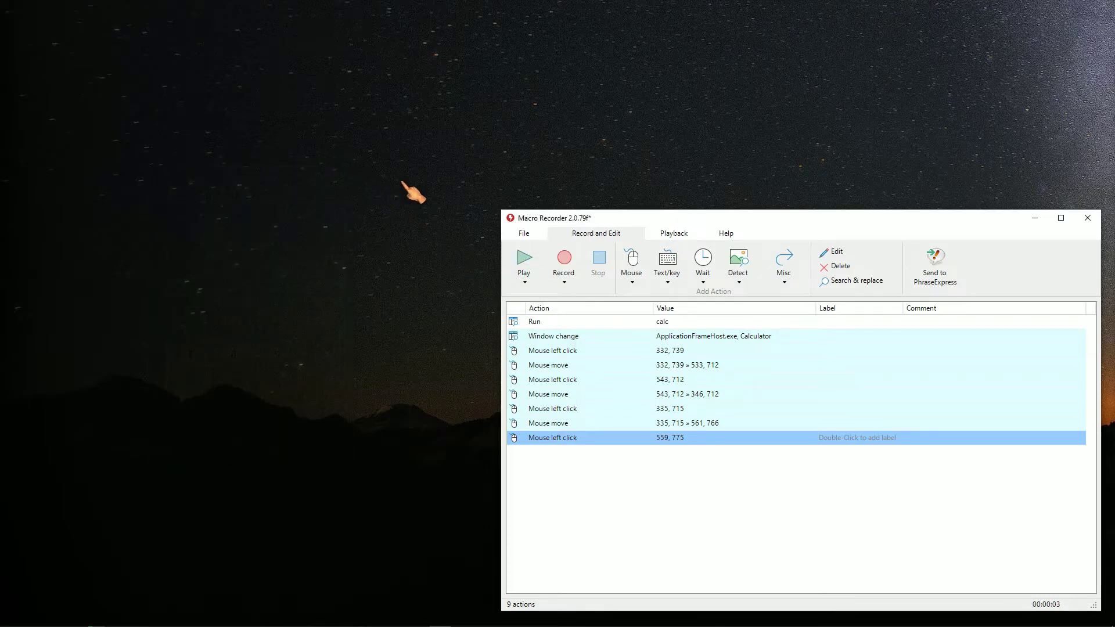
click(525, 263)
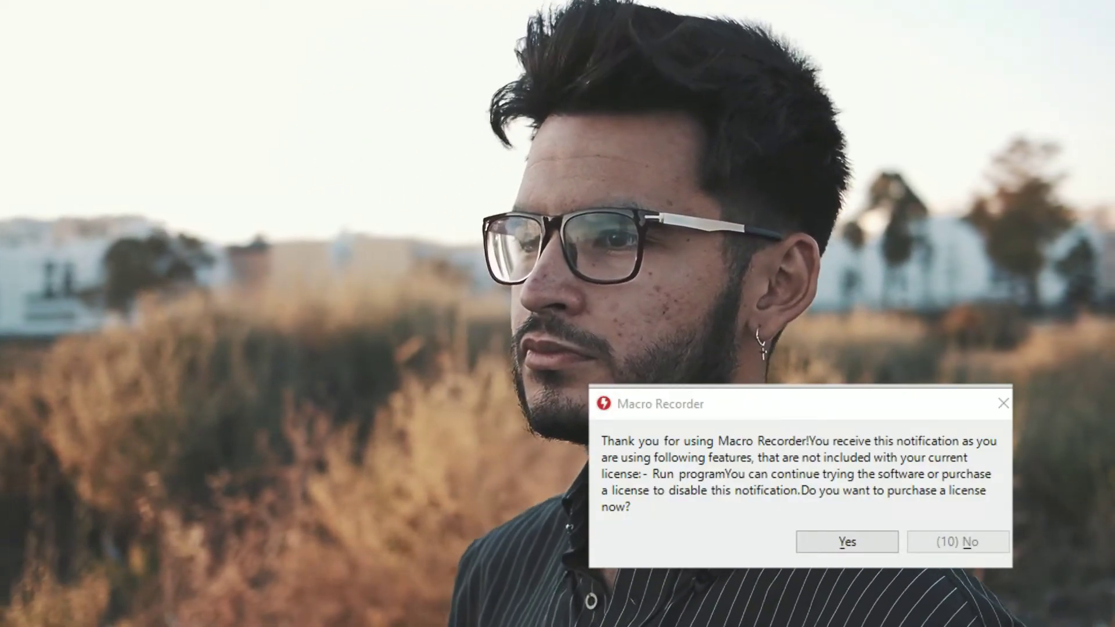
key(Escape)
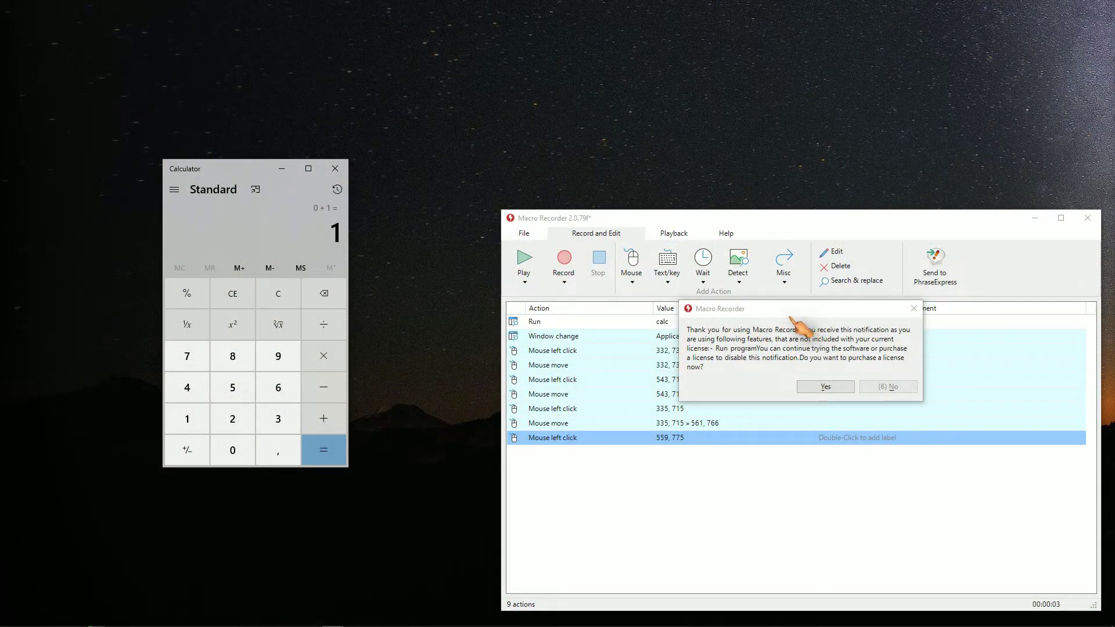
drag(788, 316, 701, 113)
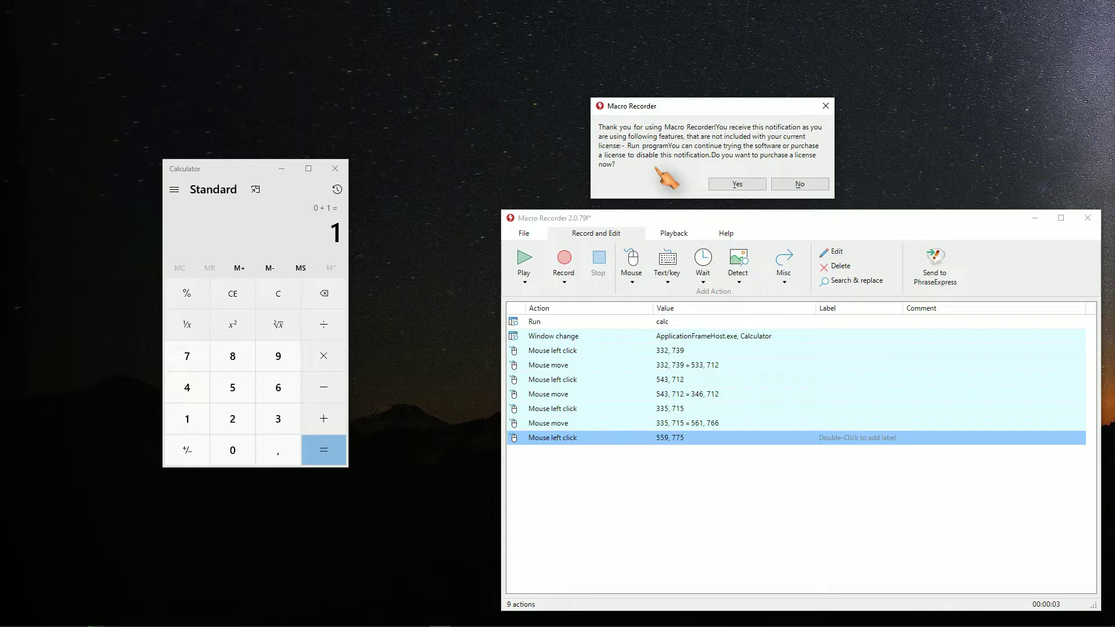
click(800, 184)
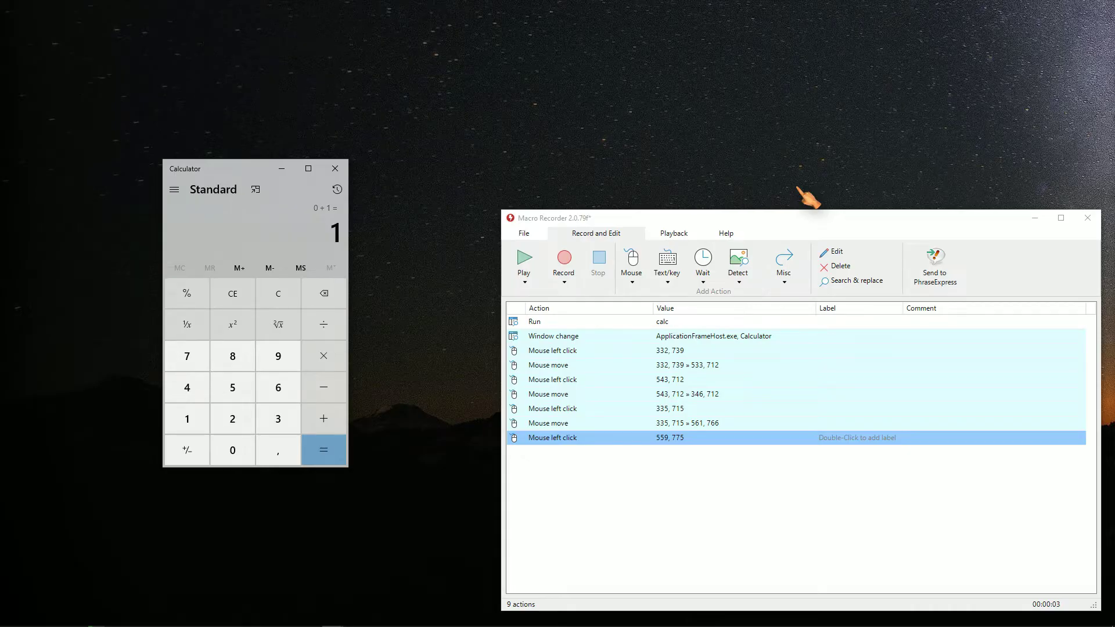
- Insert a Wait action of 1000 ms directly after the Run calc action
click(711, 321)
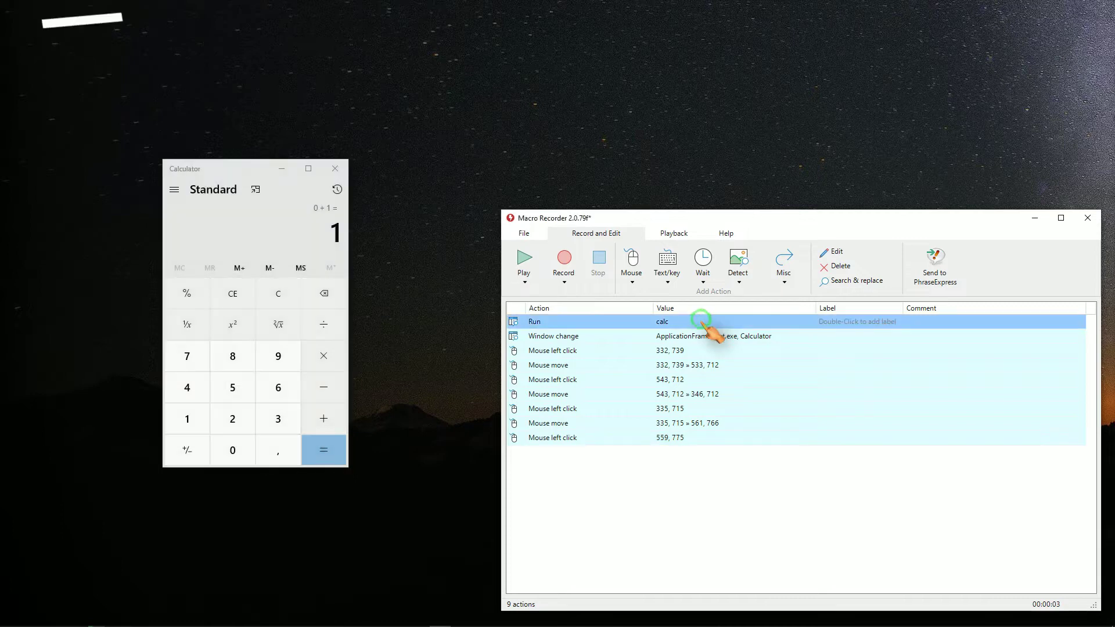
click(703, 282)
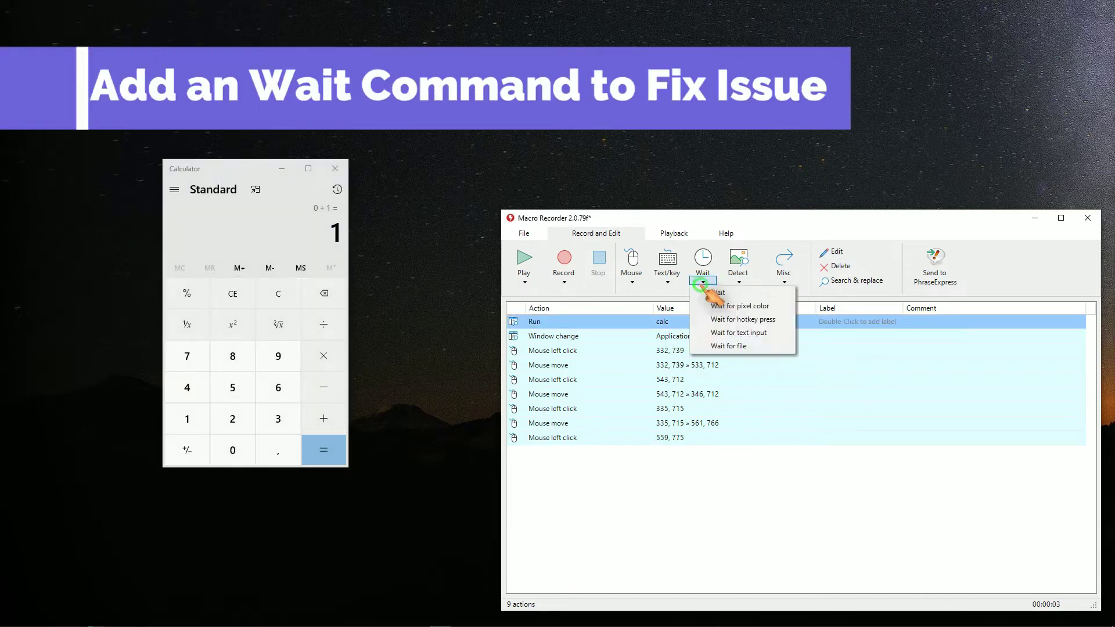
click(752, 294)
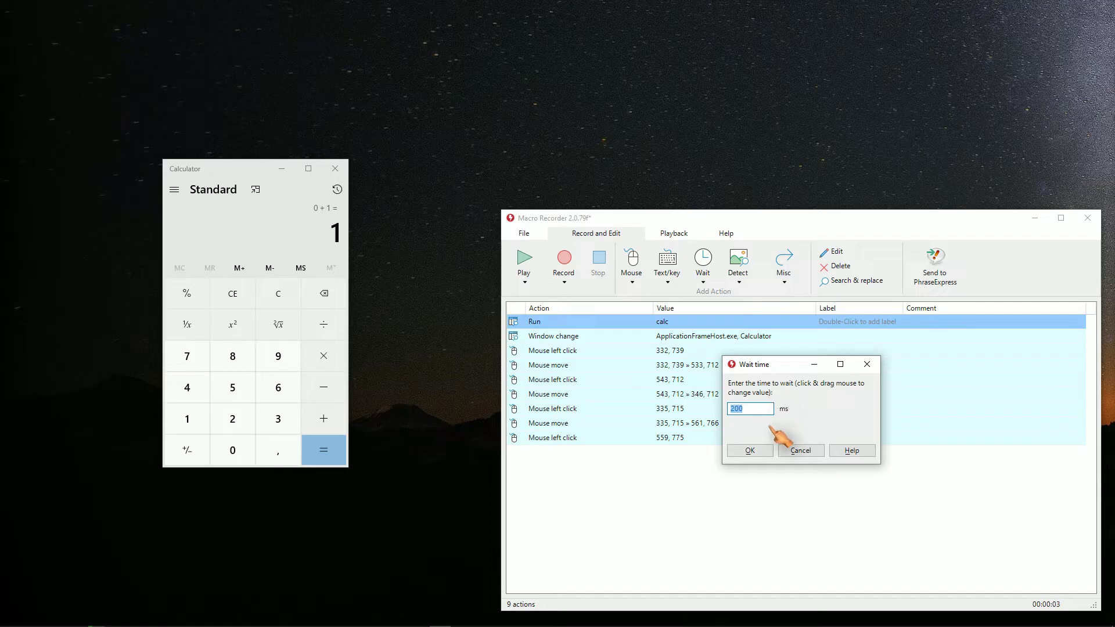
click(754, 413)
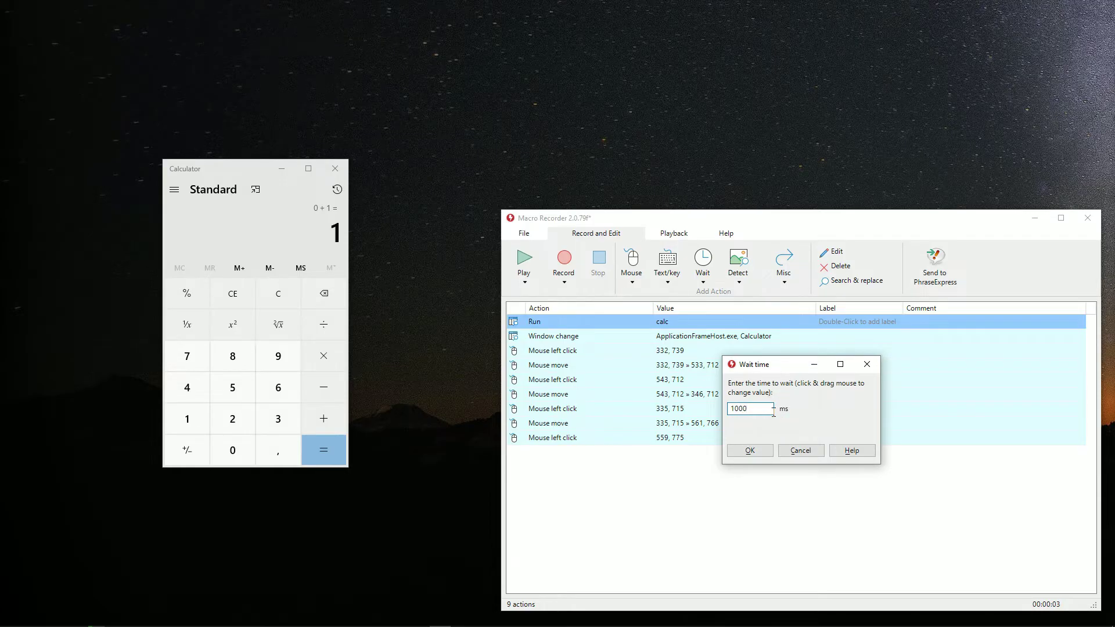
click(758, 451)
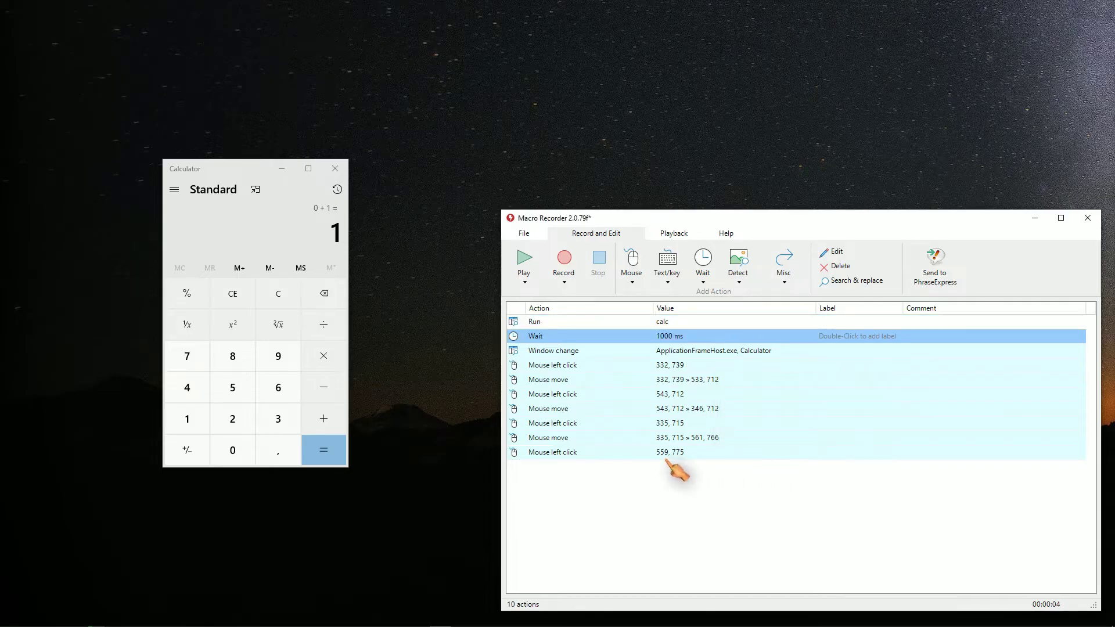
- Close Calculator, play back the macro with the added wait, and close the Calculator window it launches
click(335, 168)
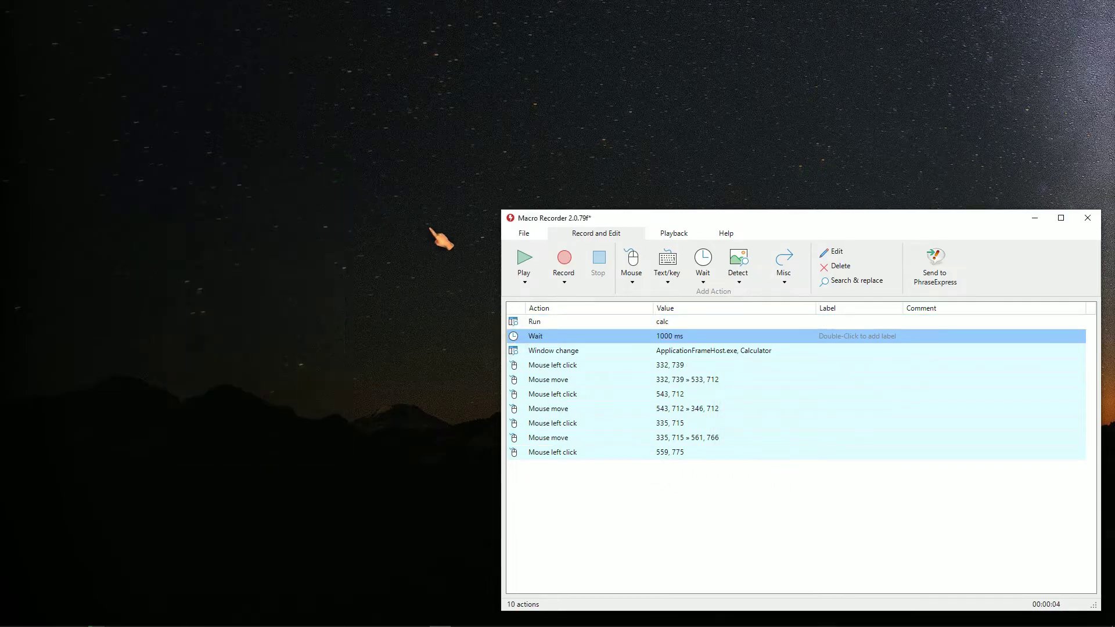
click(536, 266)
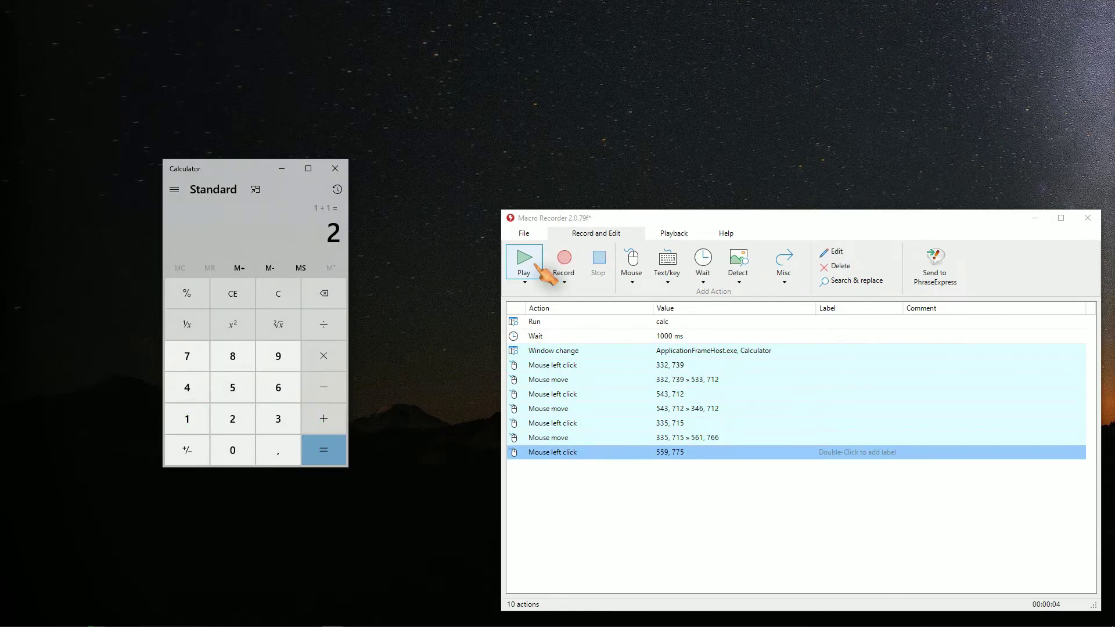
click(340, 172)
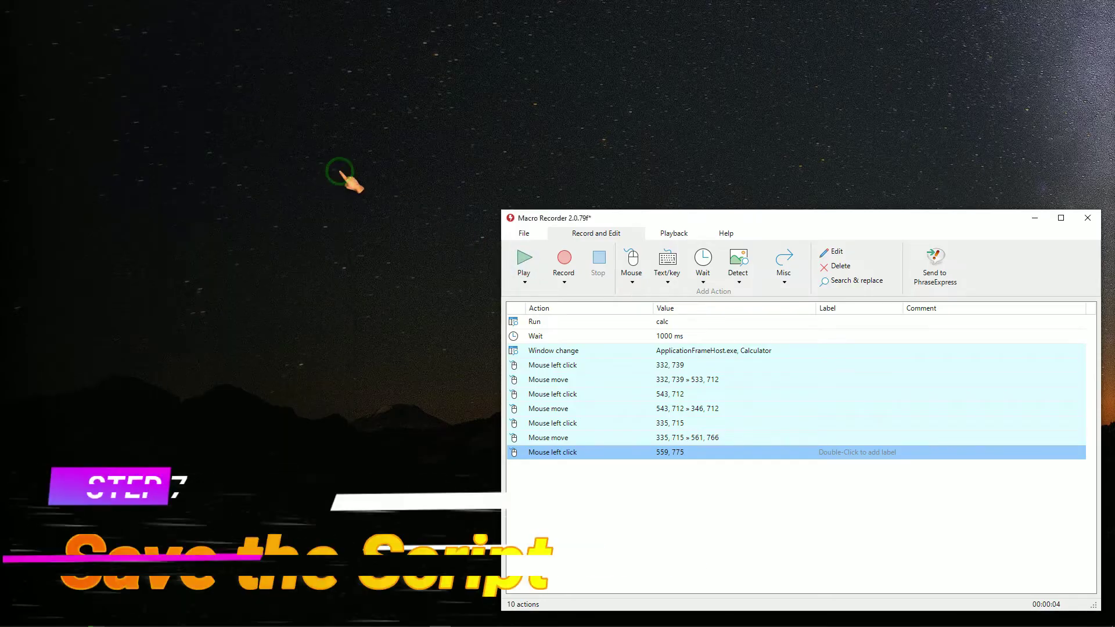
- Save the macro as Macro_05.08.2022 16-01-56.mrf in the Macro Recorder folder under Documents
click(519, 235)
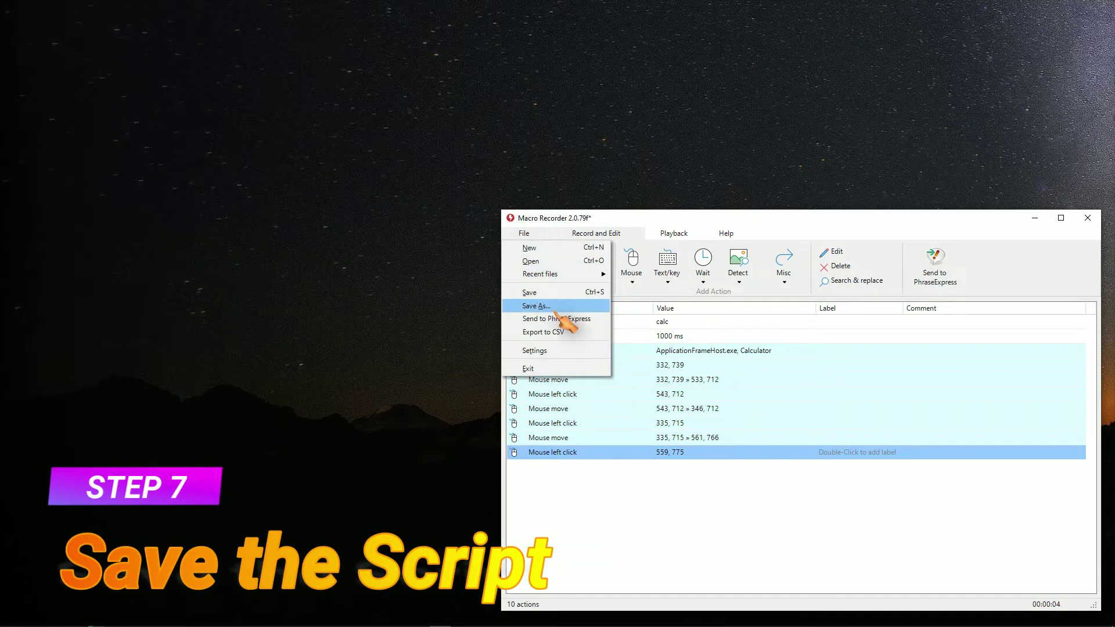
click(566, 306)
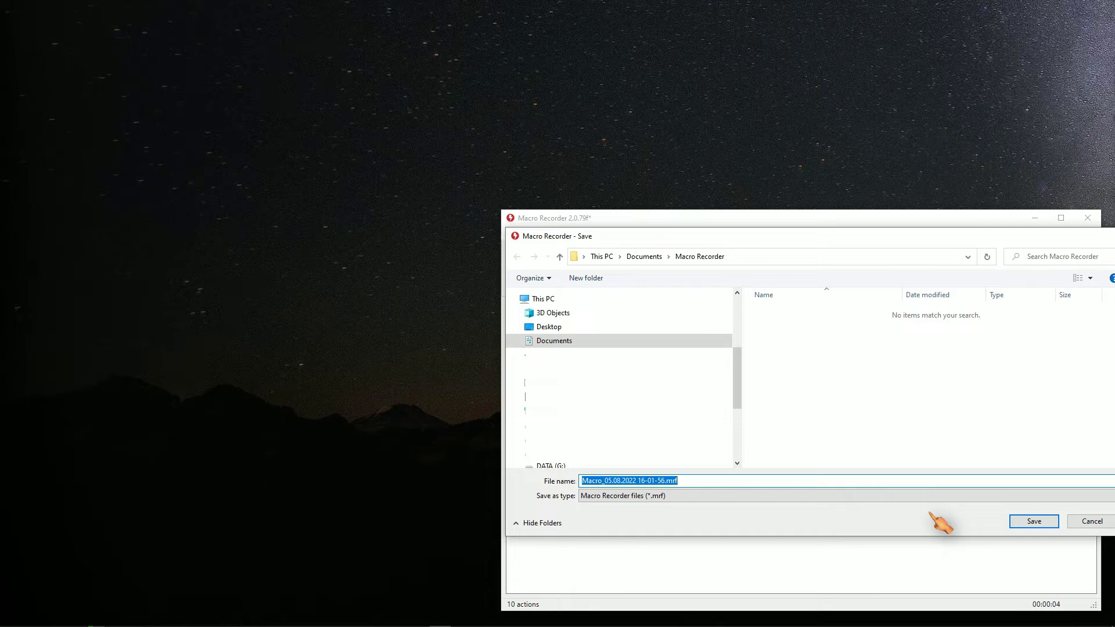
click(1035, 522)
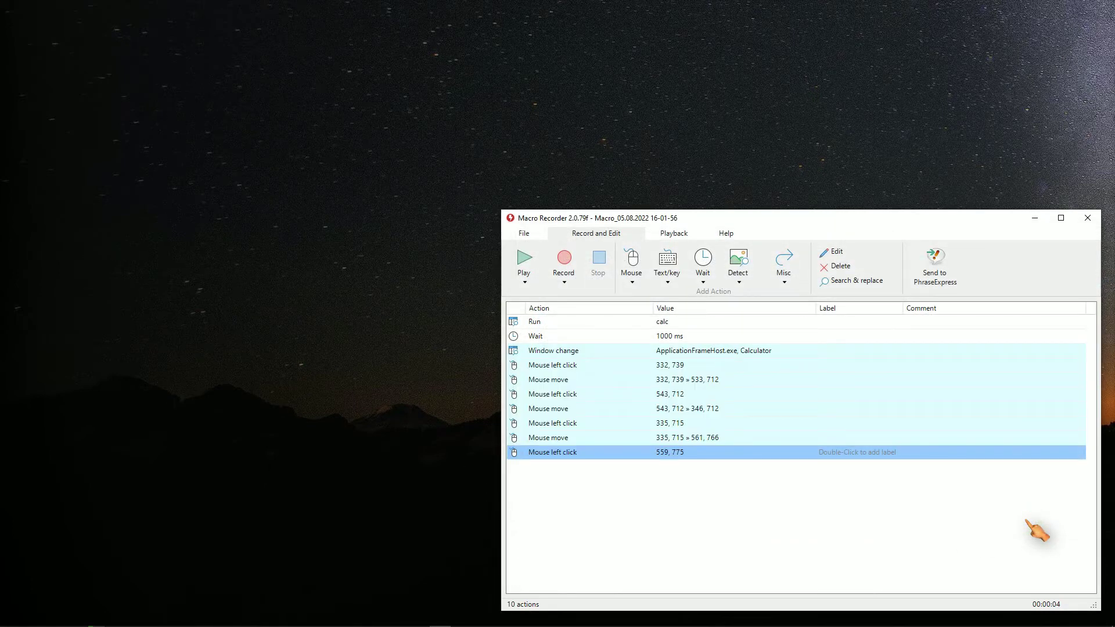
- Delete all actions from the macro's action list and confirm the deletion
click(804, 503)
key(ctrl+a)
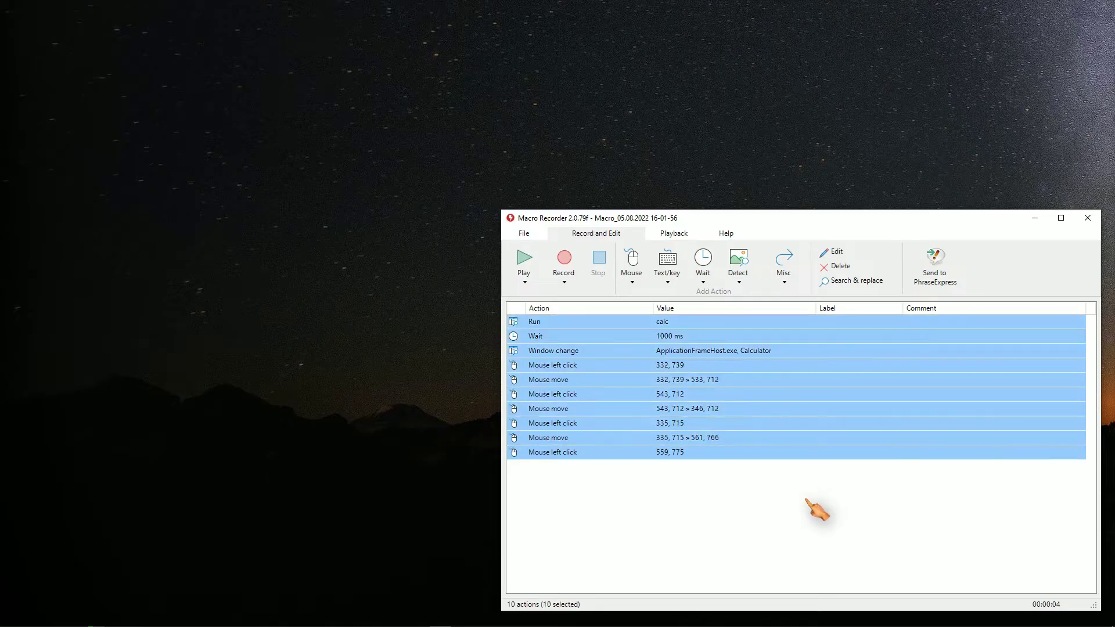
right_click(766, 410)
click(812, 415)
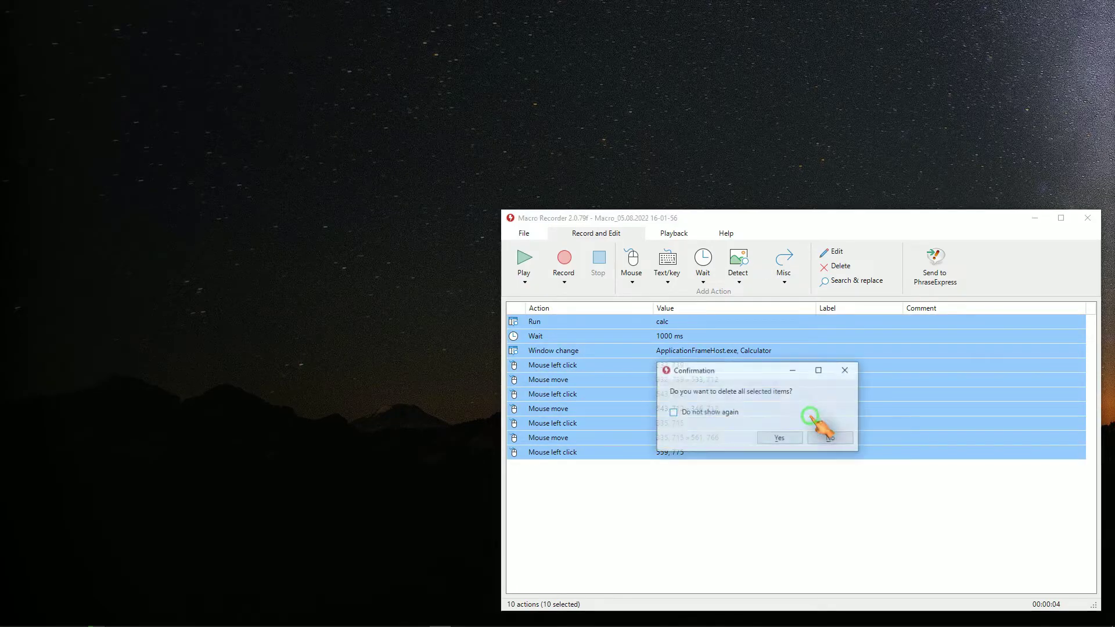
click(784, 440)
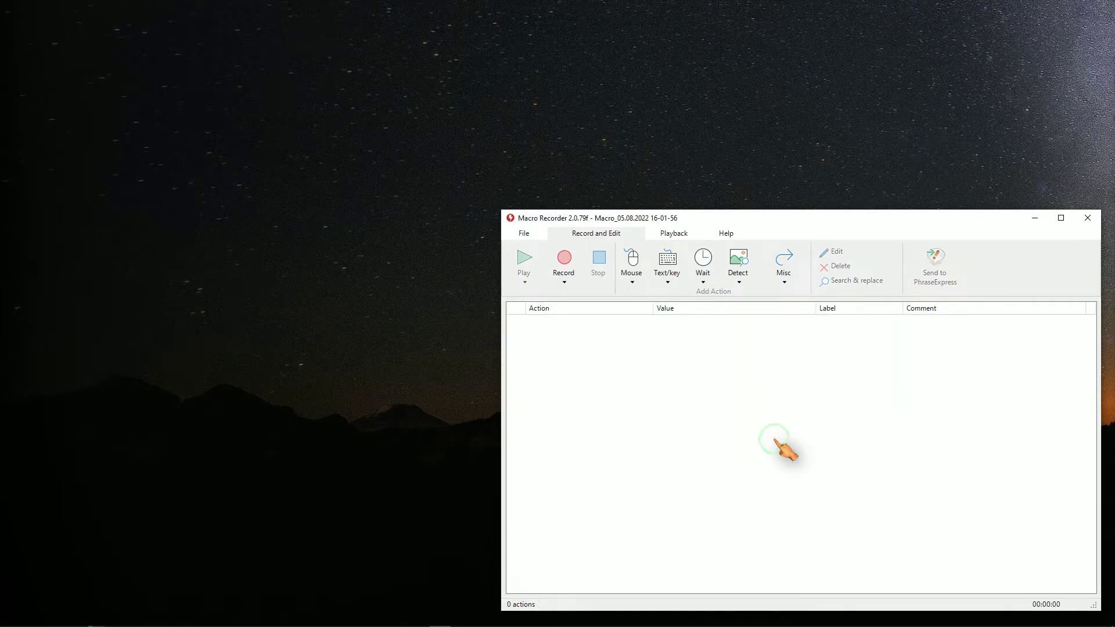
- Open the saved file Macro_05.08.2022 16-01-56.mrf and play back the loaded macro
click(524, 235)
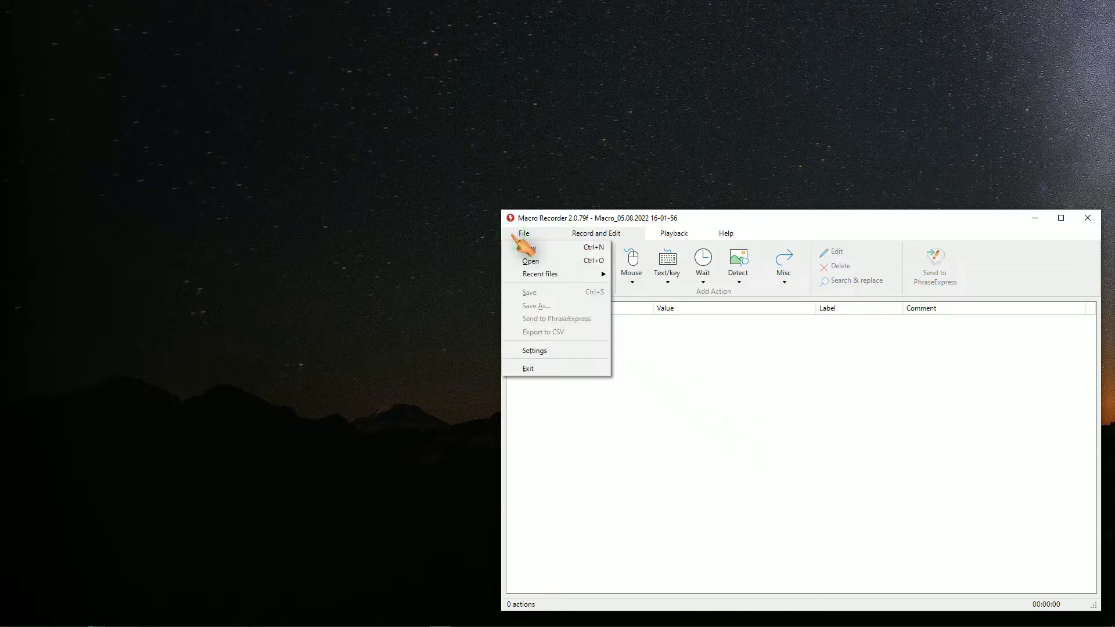
click(533, 260)
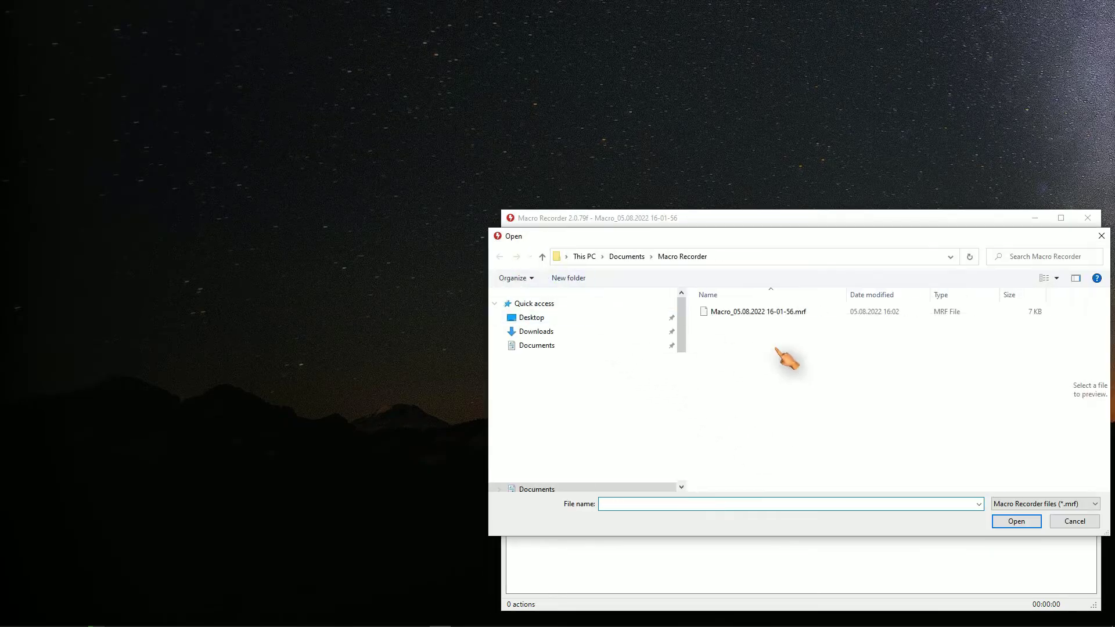
click(780, 316)
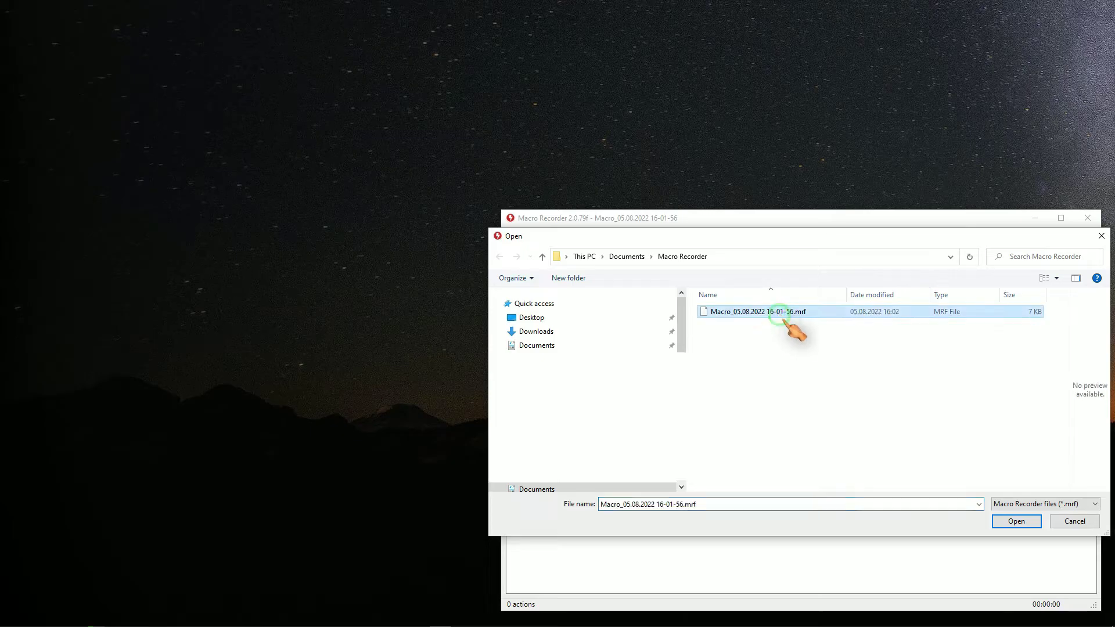
click(1016, 521)
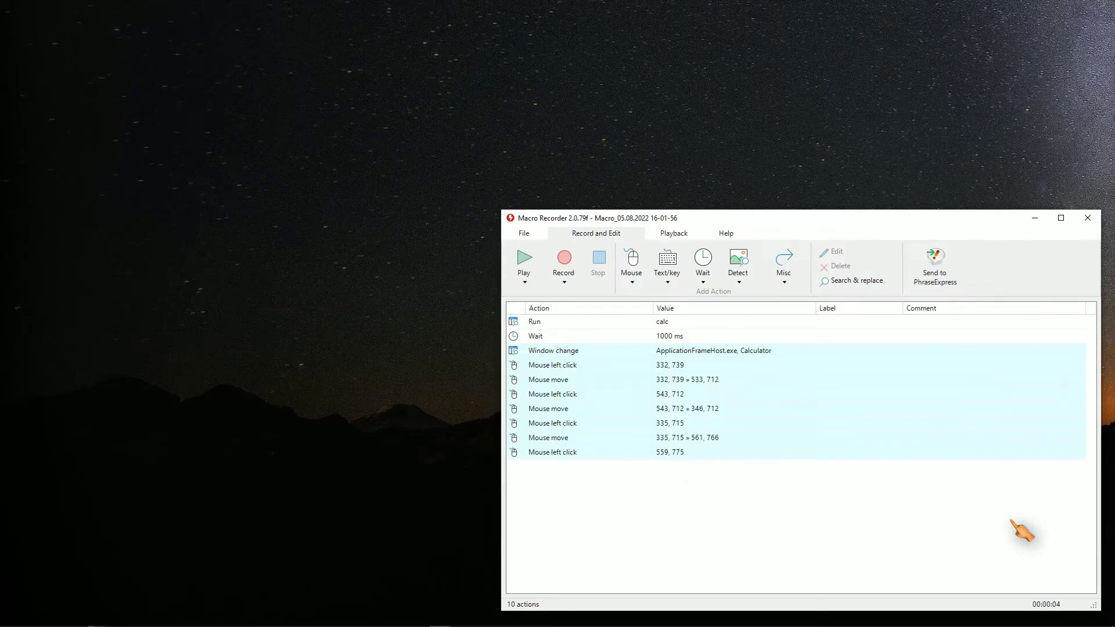
click(524, 261)
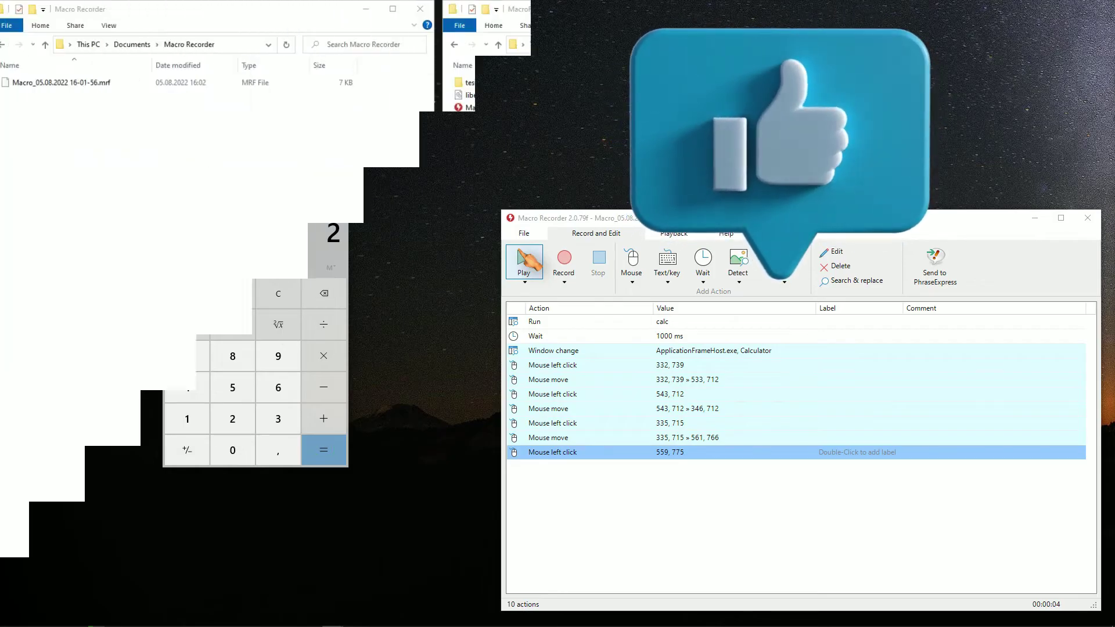
- Open the saved .mrf file with MacroRecorder.exe, test its playback, and close both Calculator and Macro Recorder
drag(70, 85, 556, 111)
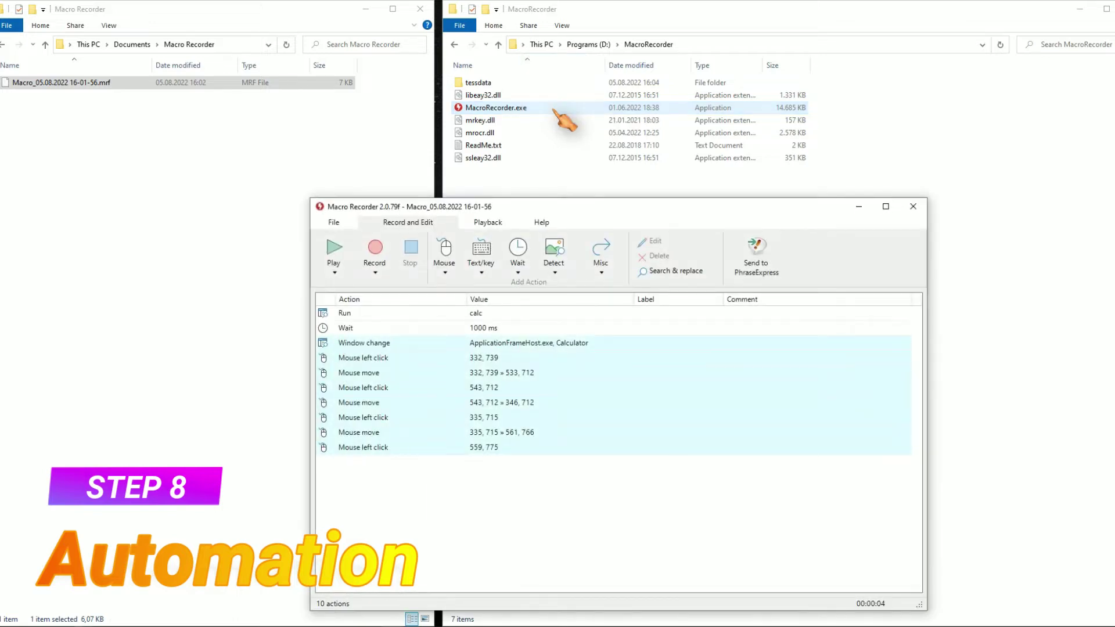
click(335, 256)
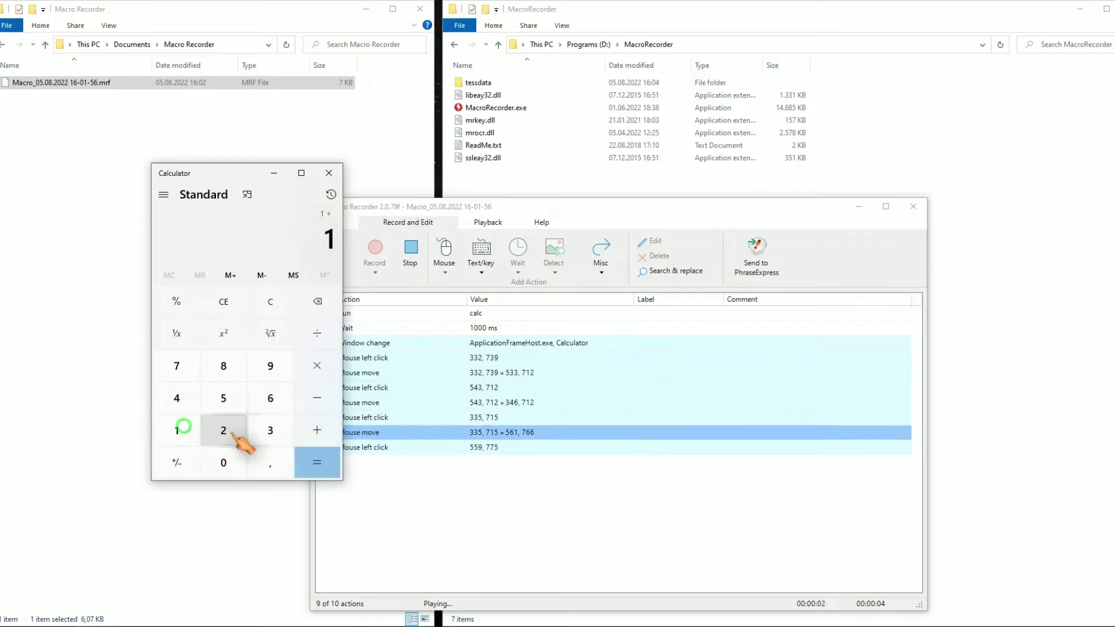
click(334, 173)
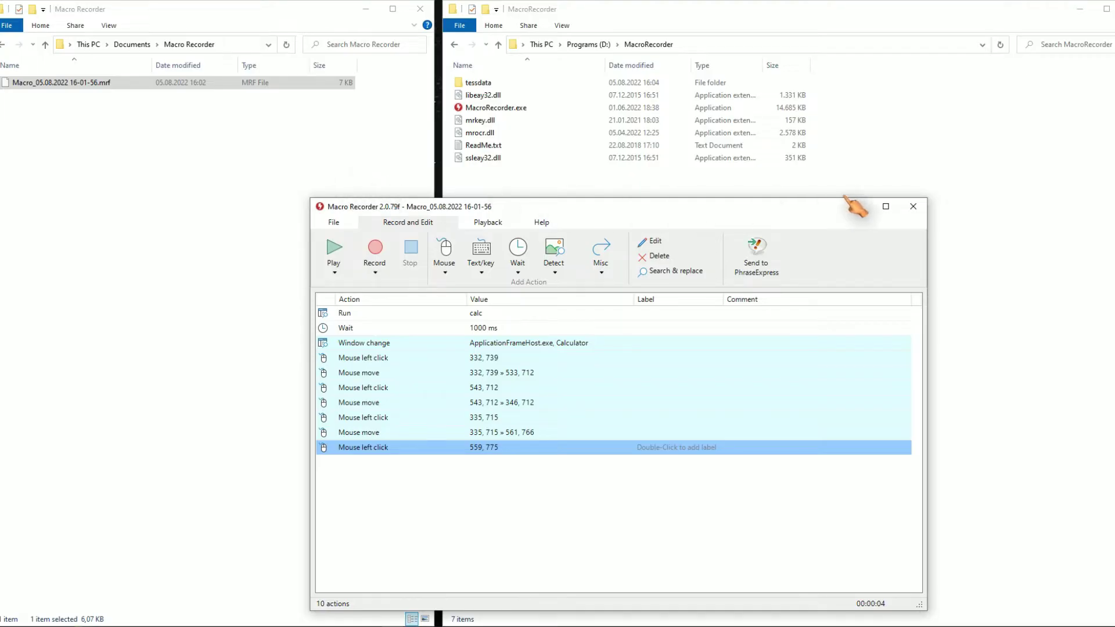
click(913, 206)
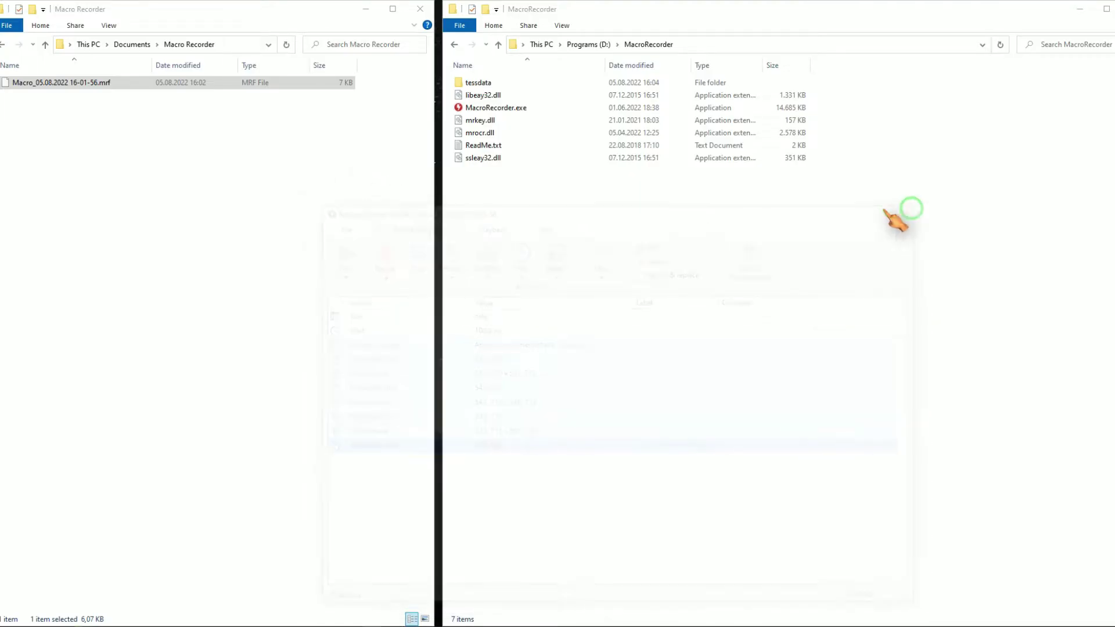
click(87, 83)
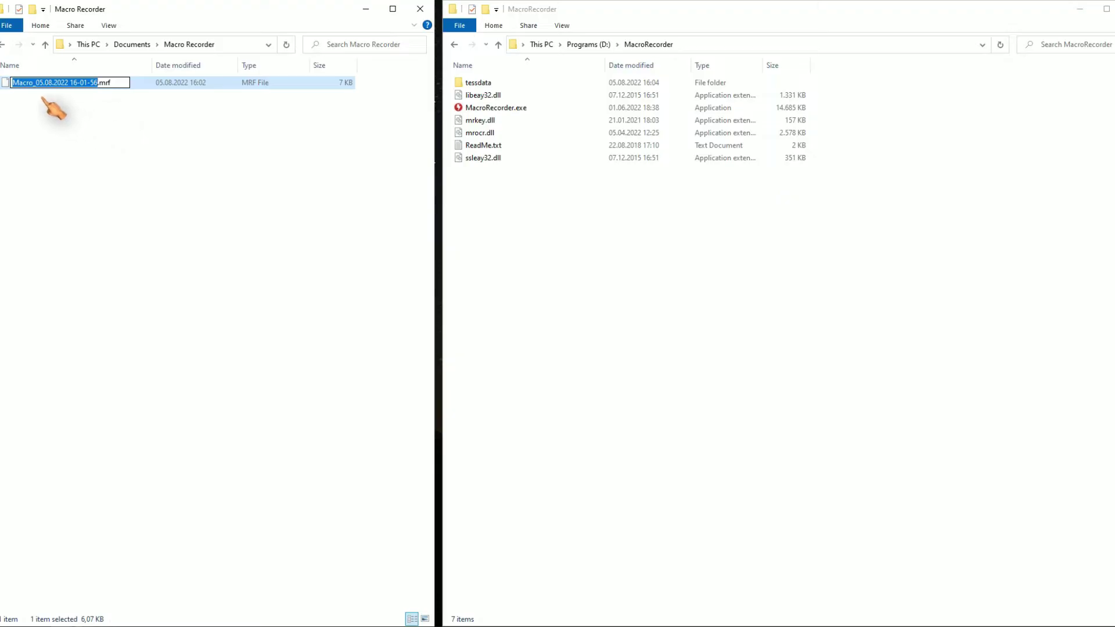
click(34, 83)
click(60, 84)
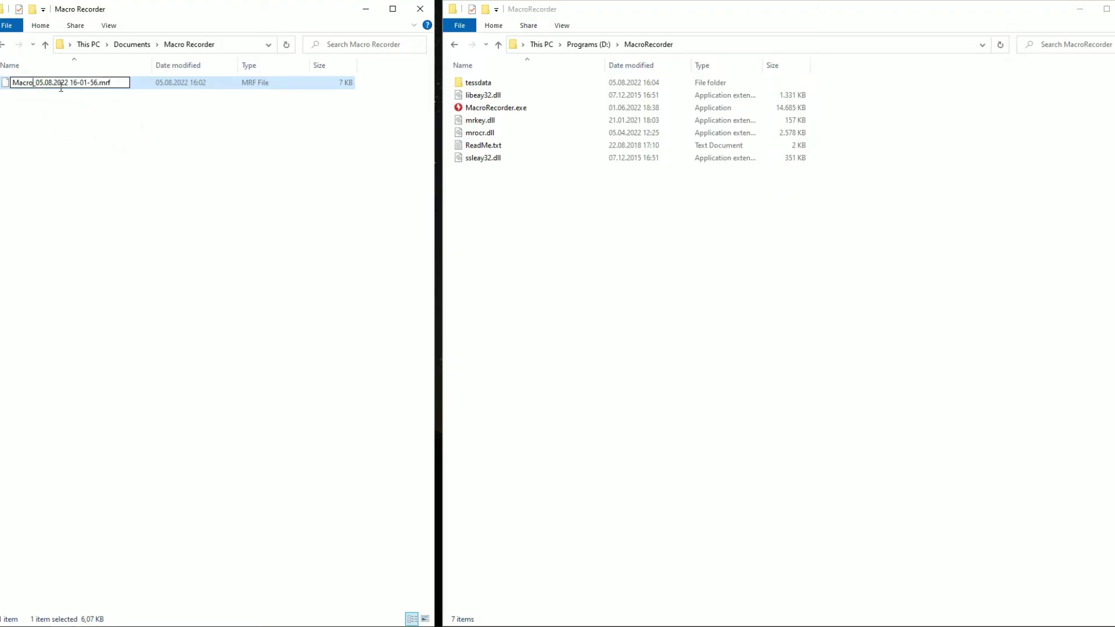
key(ctrl+a)
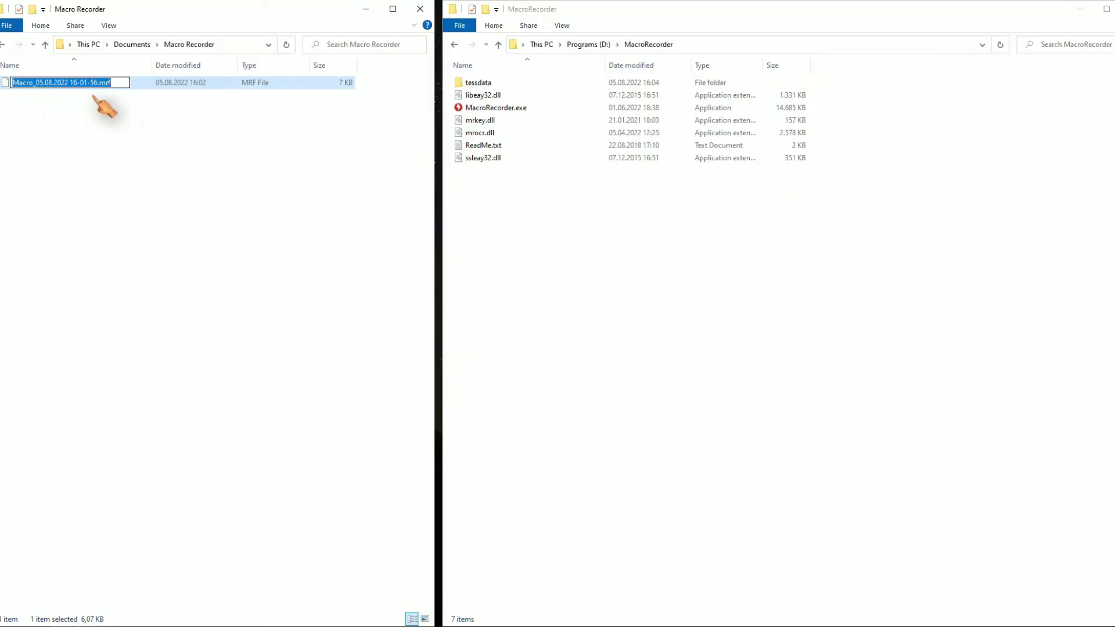
click(83, 129)
- Create a new text document beside the saved macro, rename it run.bat, and confirm the extension change
right_click(82, 128)
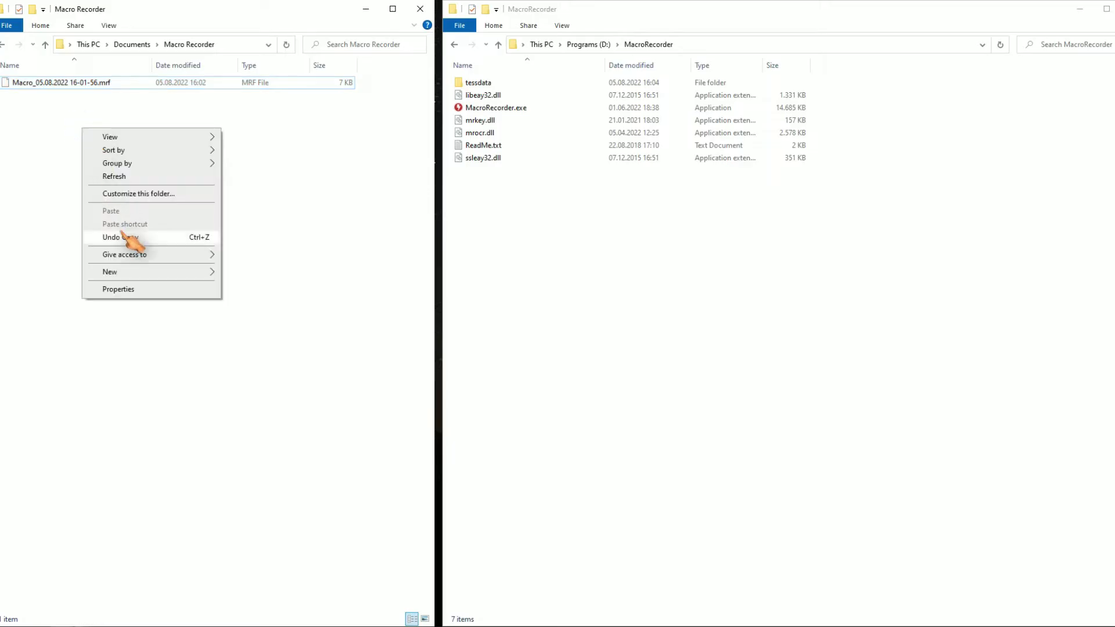
click(128, 271)
click(264, 343)
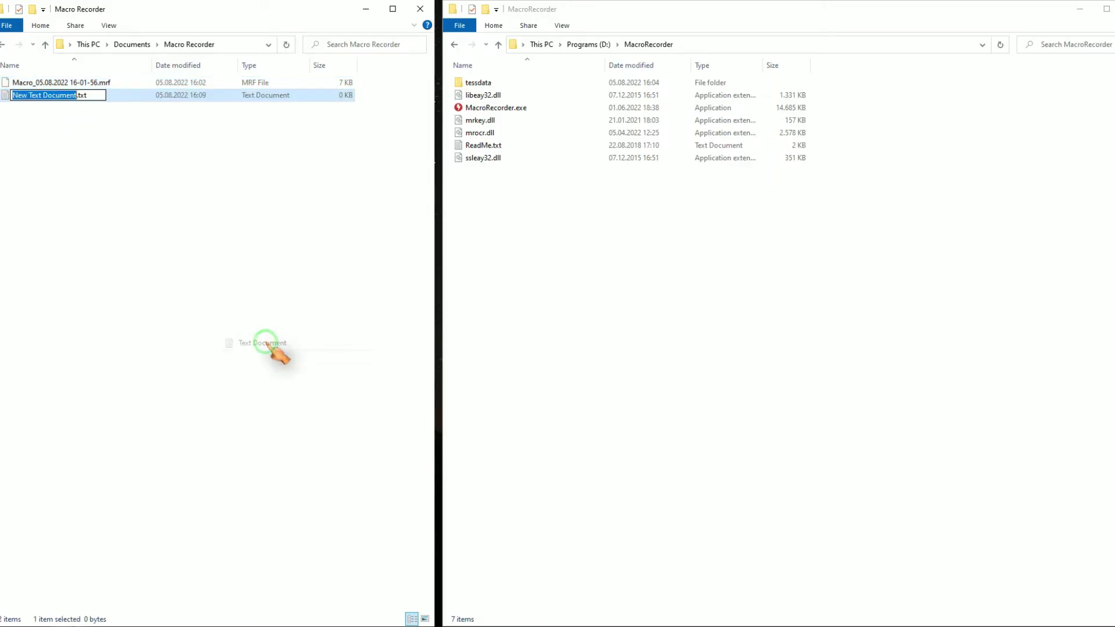
text(run)
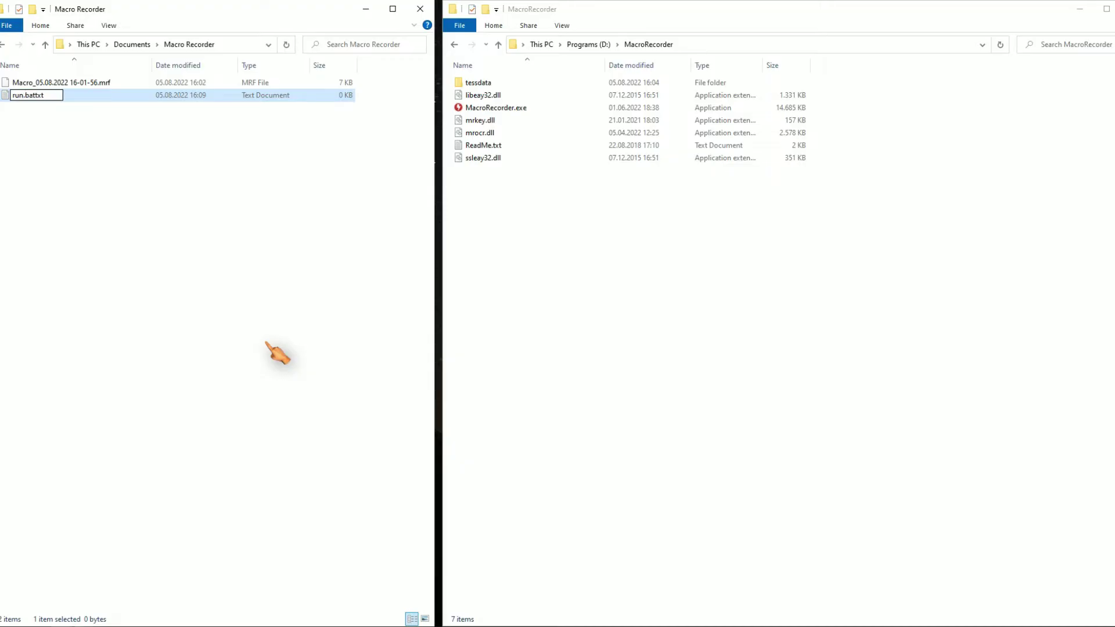
text(.bat)
key(Return)
key(Return)
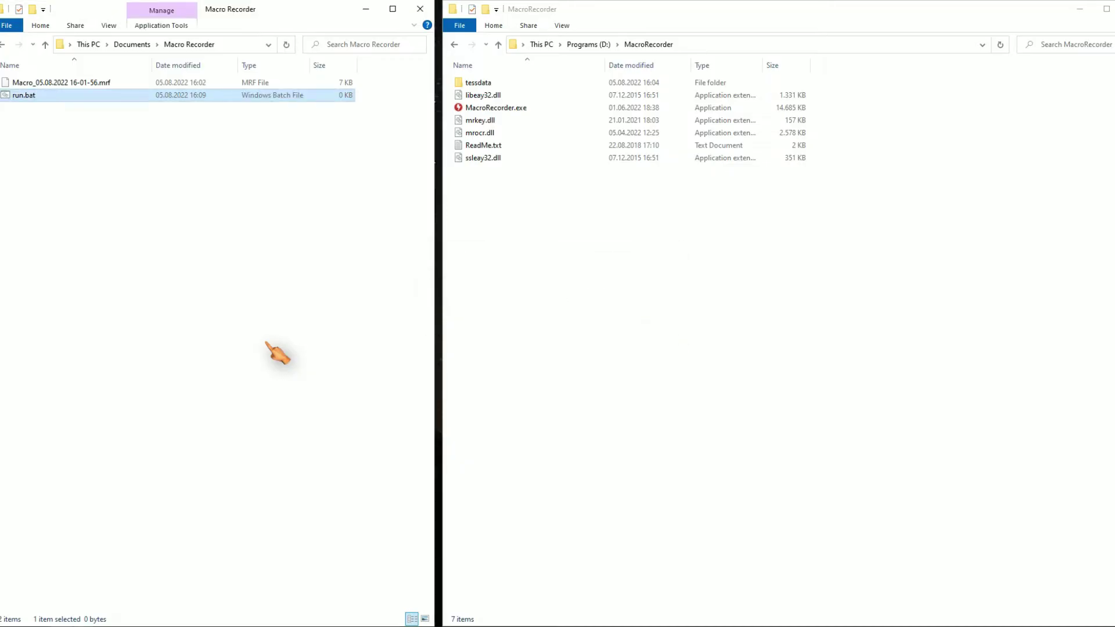
- Open run.bat for editing and run the batch file to launch Macro Recorder with the saved macro
right_click(83, 95)
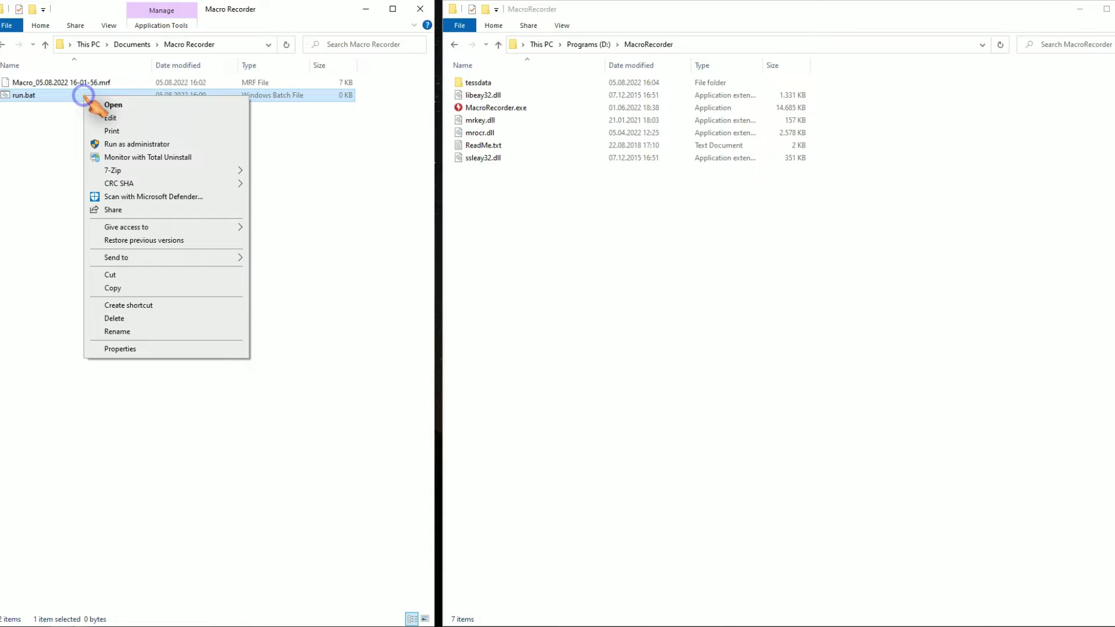
click(124, 118)
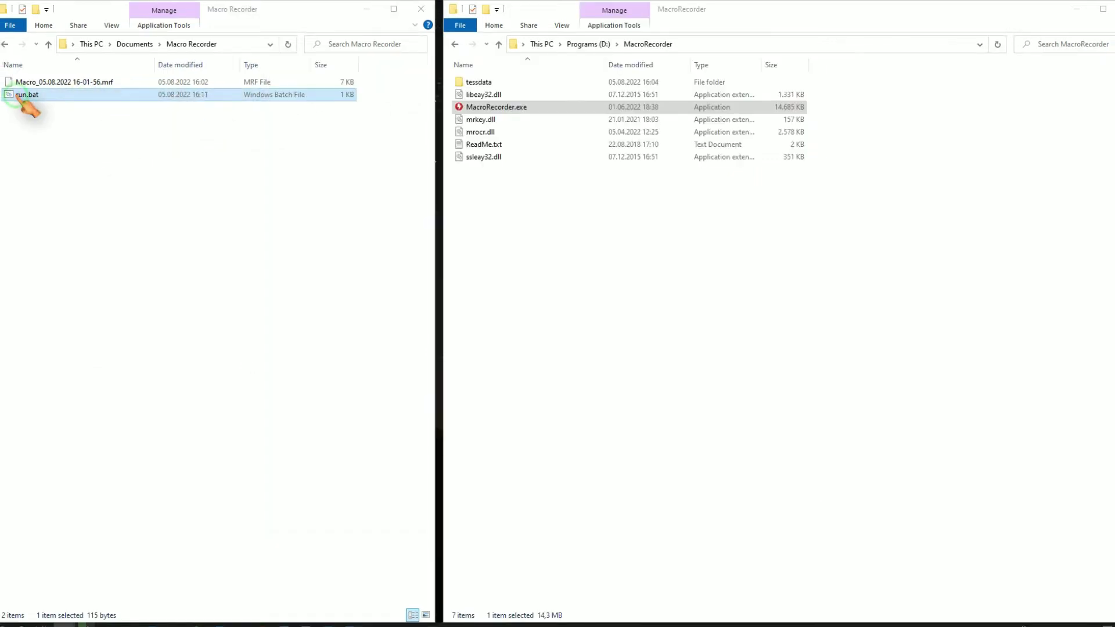
double_click(23, 96)
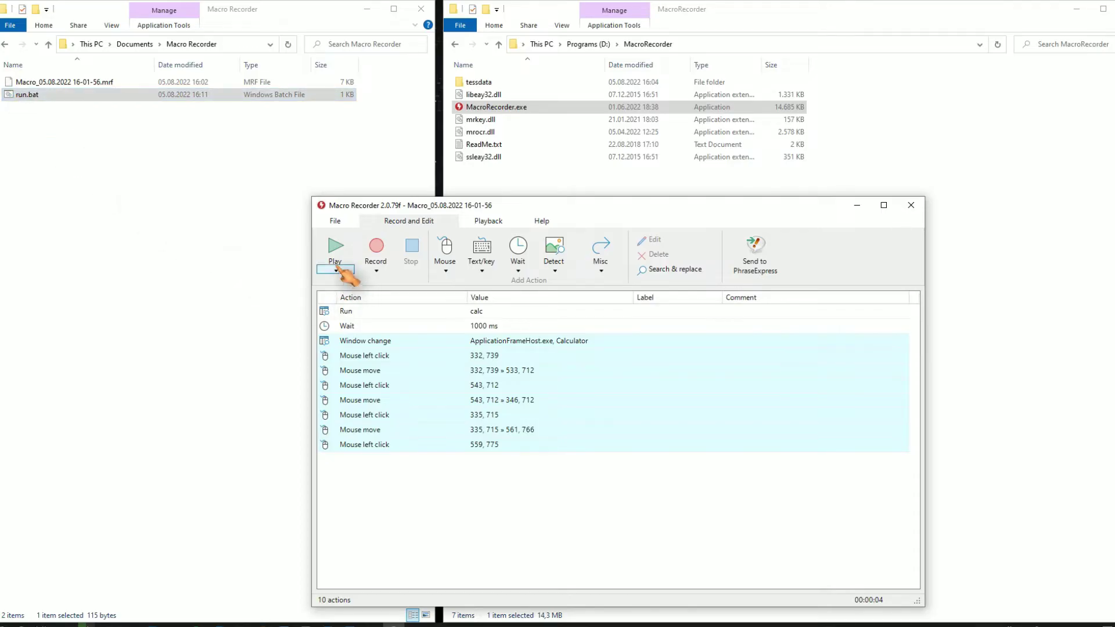
- Open Macro Recorder's online documentation and examine the Command-line parameter page, including its table of parameters
click(542, 221)
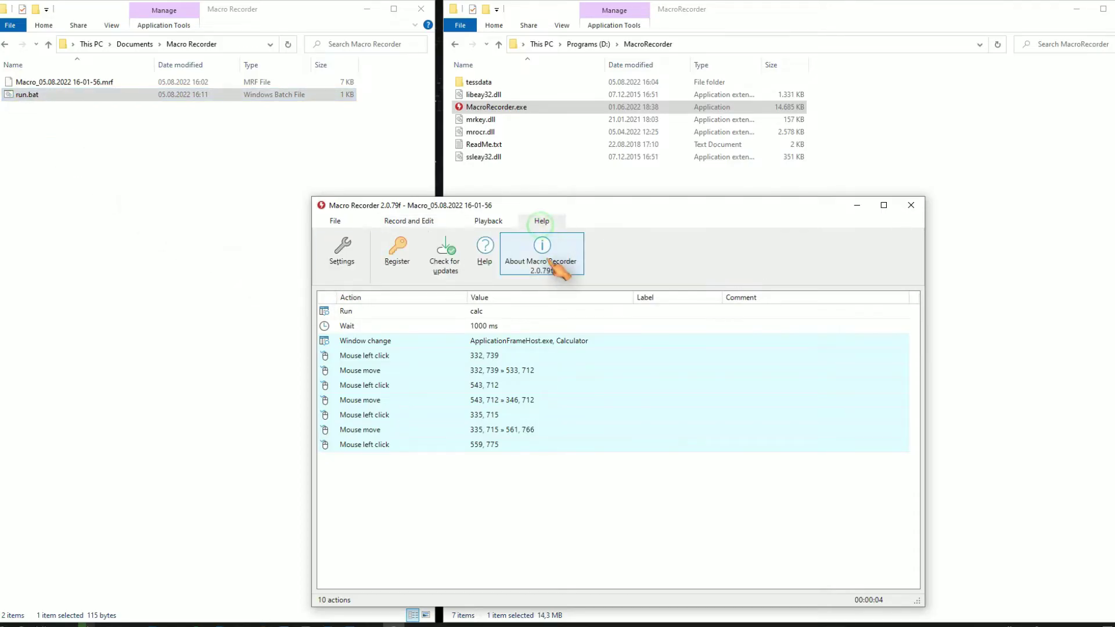
click(492, 254)
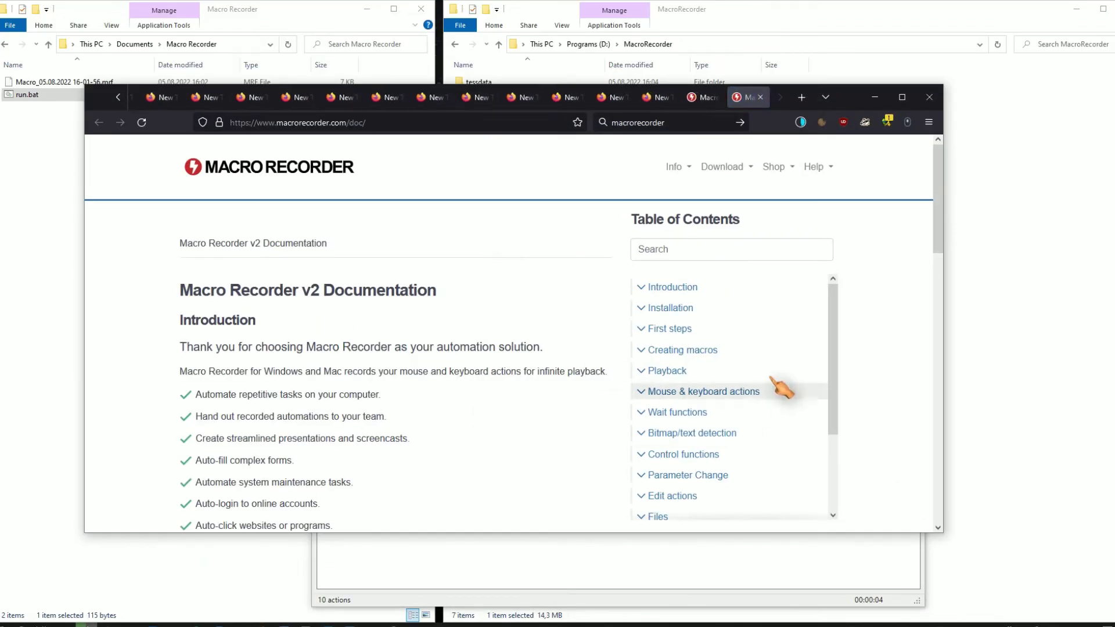
scroll(765, 349, down, 2)
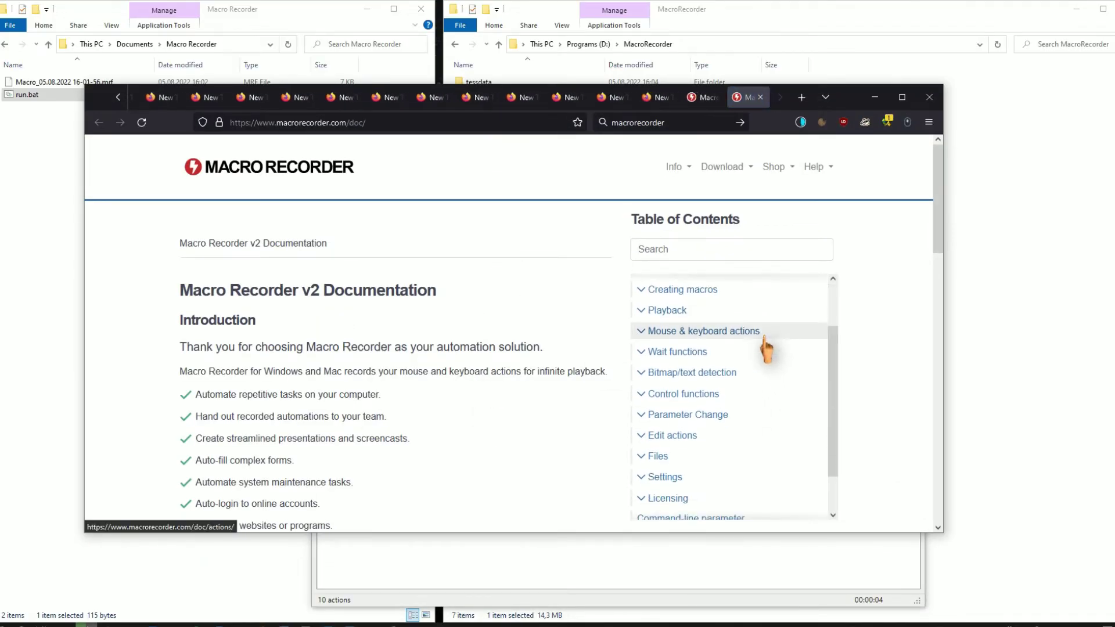
scroll(720, 397, down, 2)
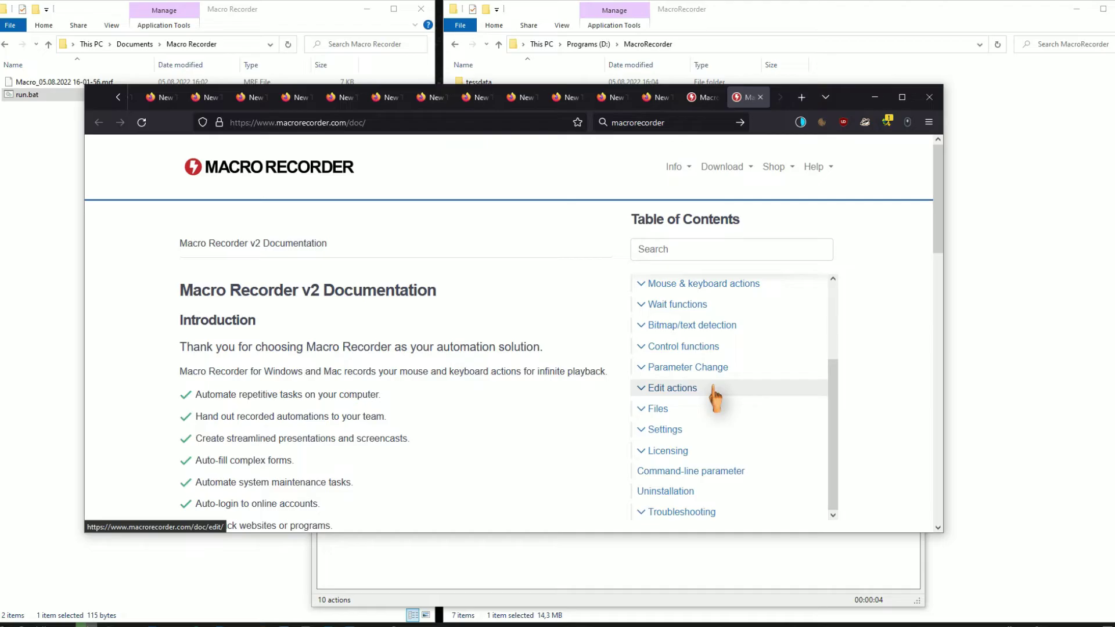
click(716, 474)
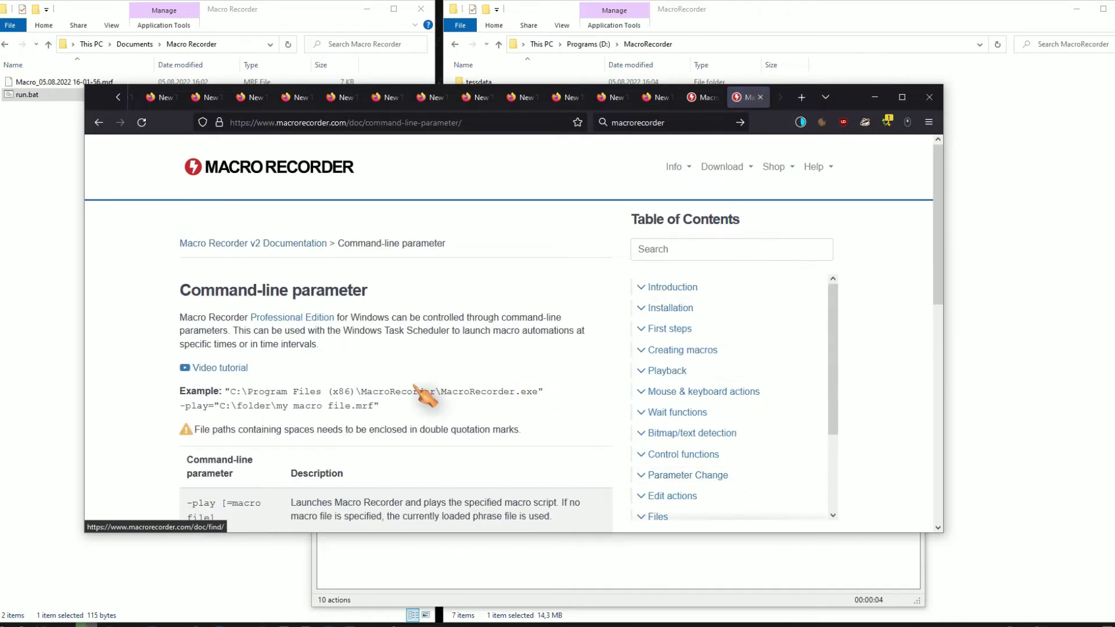
scroll(425, 397, down, 2)
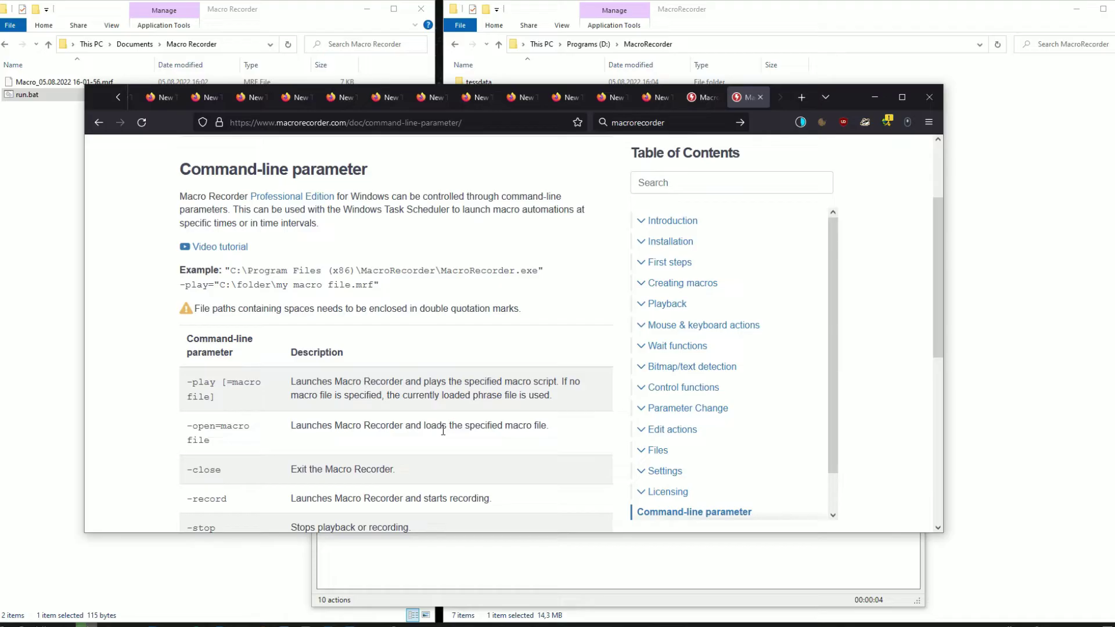
scroll(443, 431, down, 1)
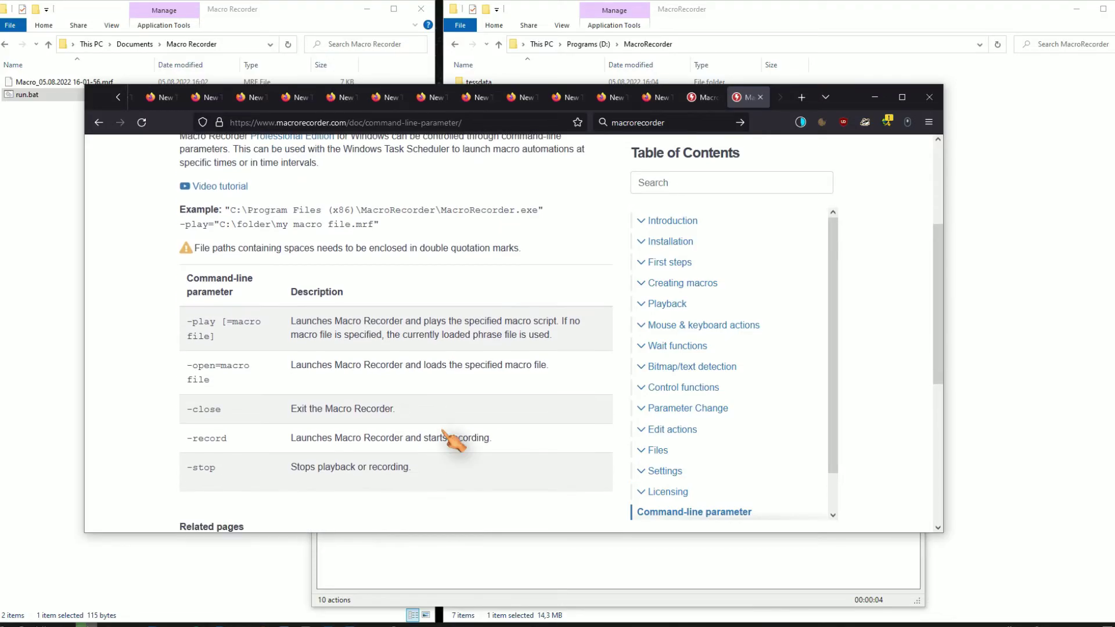
scroll(455, 442, down, 1)
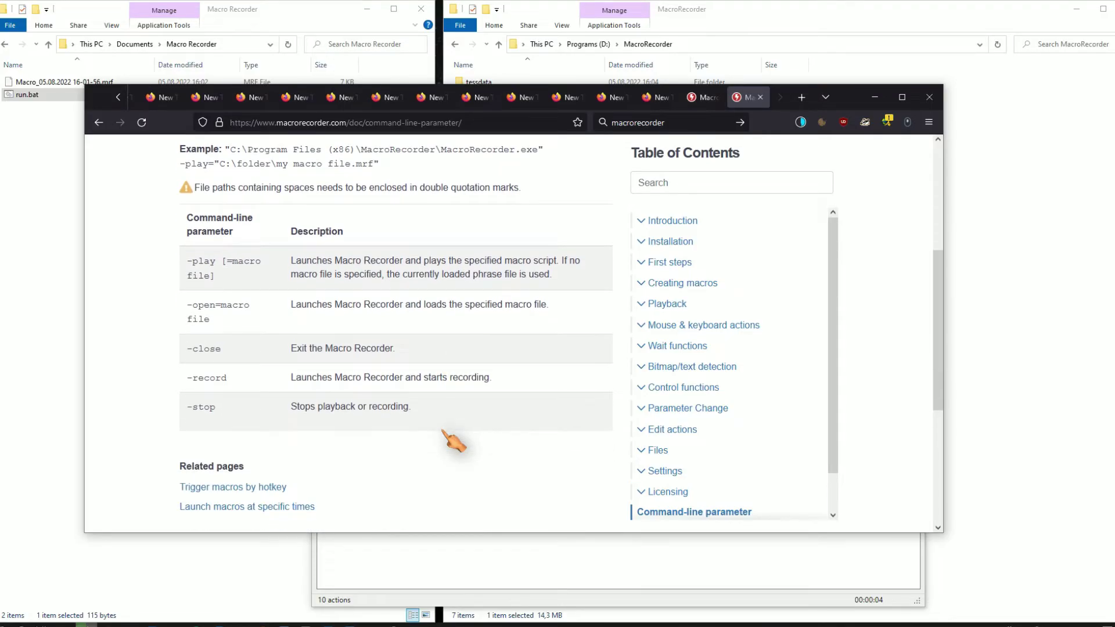
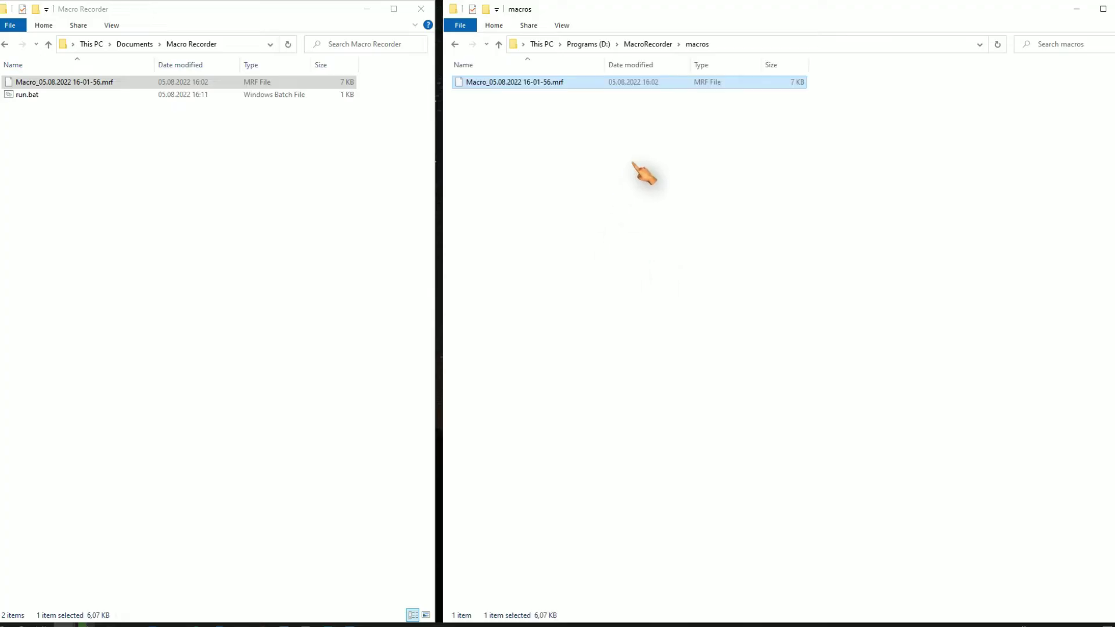
- Delete the copied .mrf macro from the MacroRecorder\macros folder, confirming the deletion
click(654, 45)
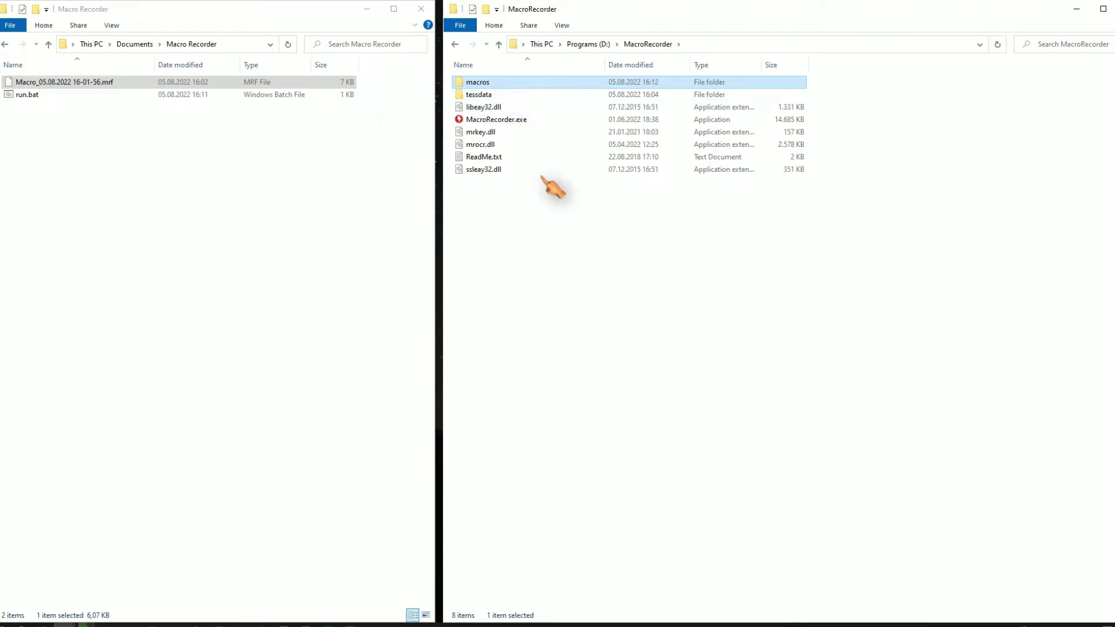
double_click(498, 86)
drag(611, 169, 566, 96)
key(Delete)
key(Return)
- Delete run.bat from the Documents\Macro Recorder folder, leaving only the saved macro
click(242, 159)
click(24, 96)
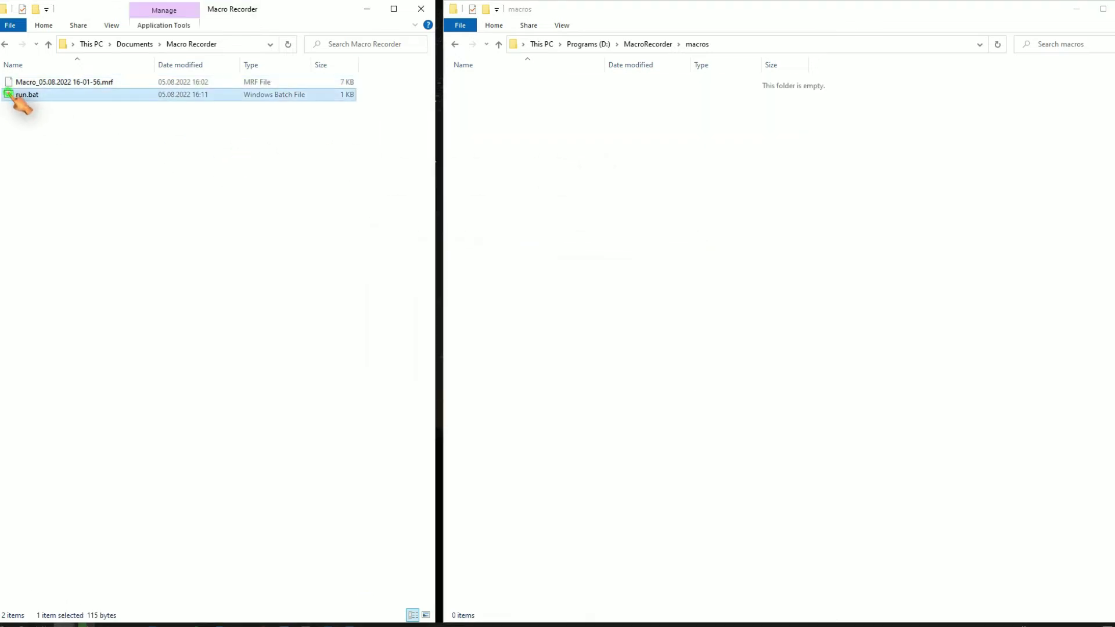
key(Delete)
key(Return)
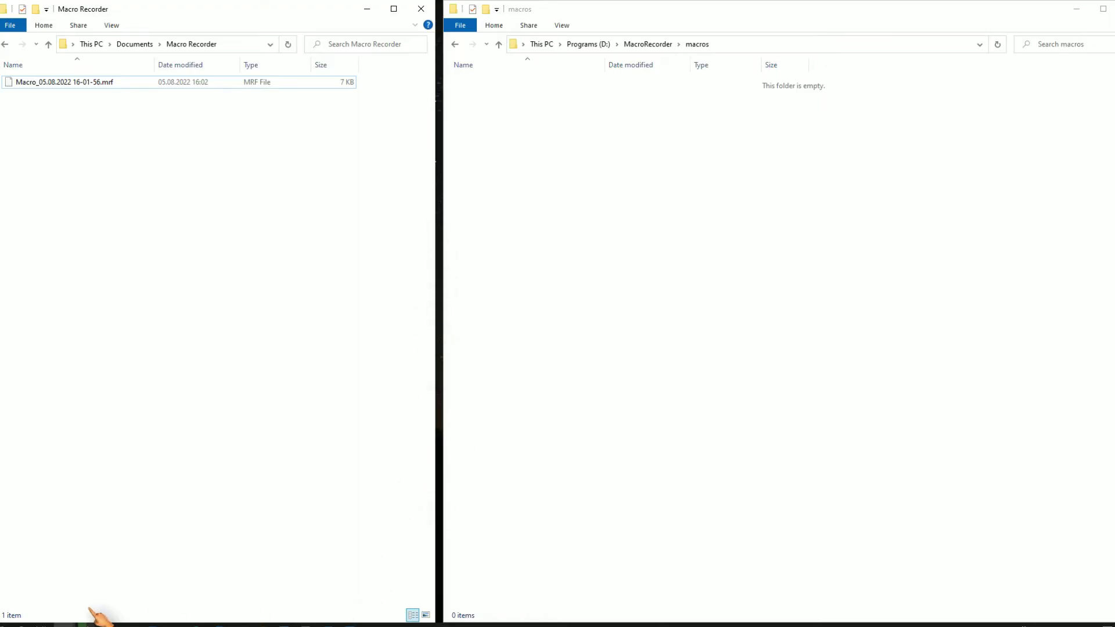
- Launch MacroRecorder.exe from the MacroRecorder program folder and open its online documentation
click(597, 254)
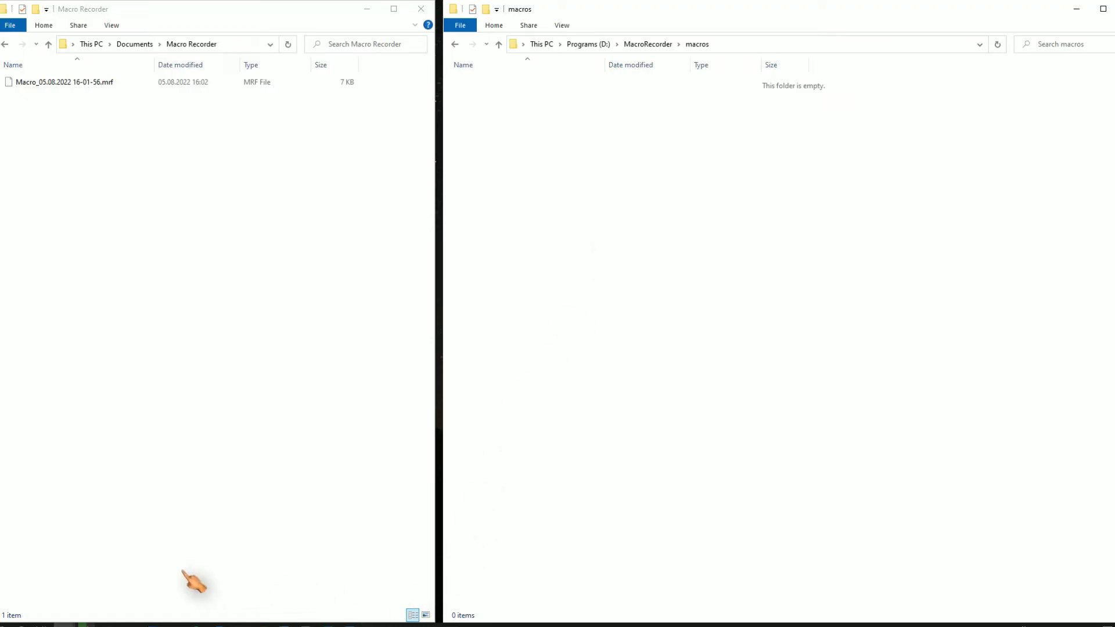
click(649, 44)
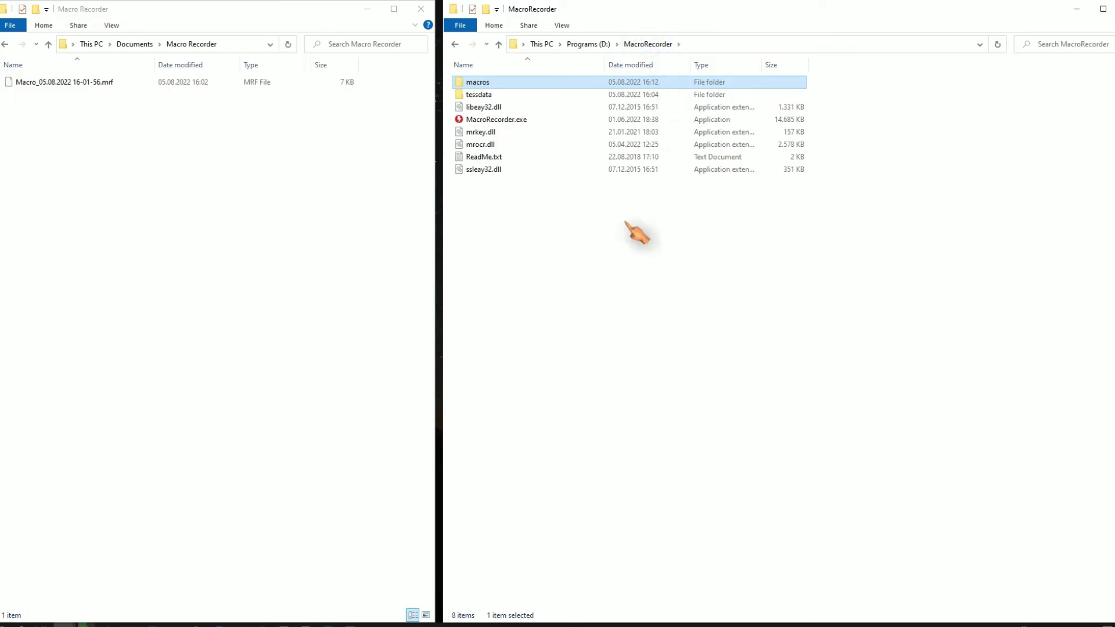
click(477, 121)
double_click(479, 122)
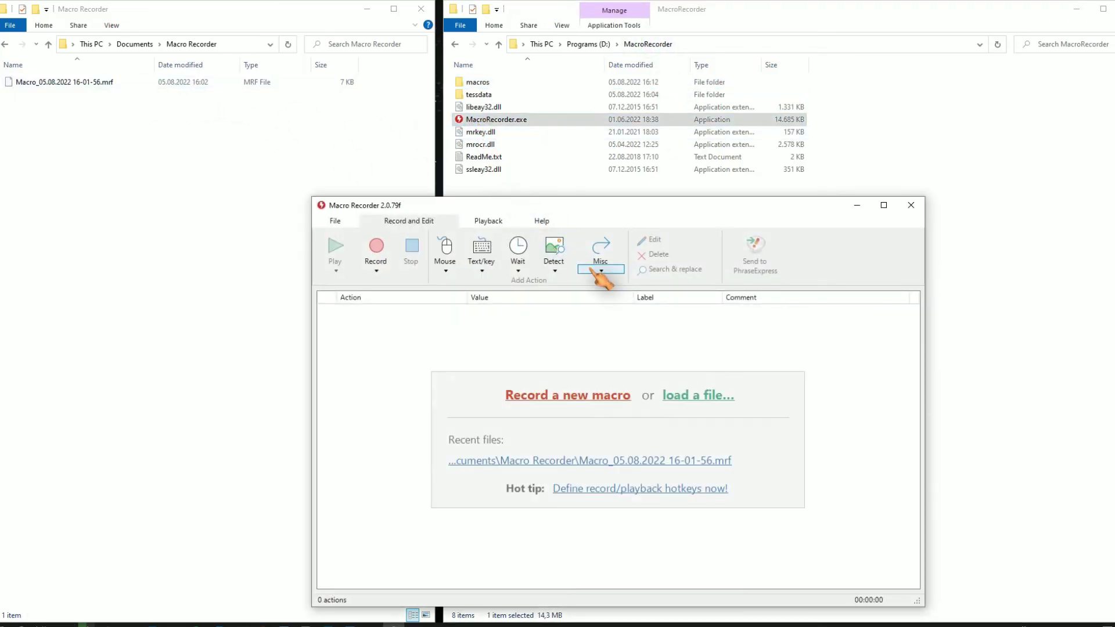
click(545, 222)
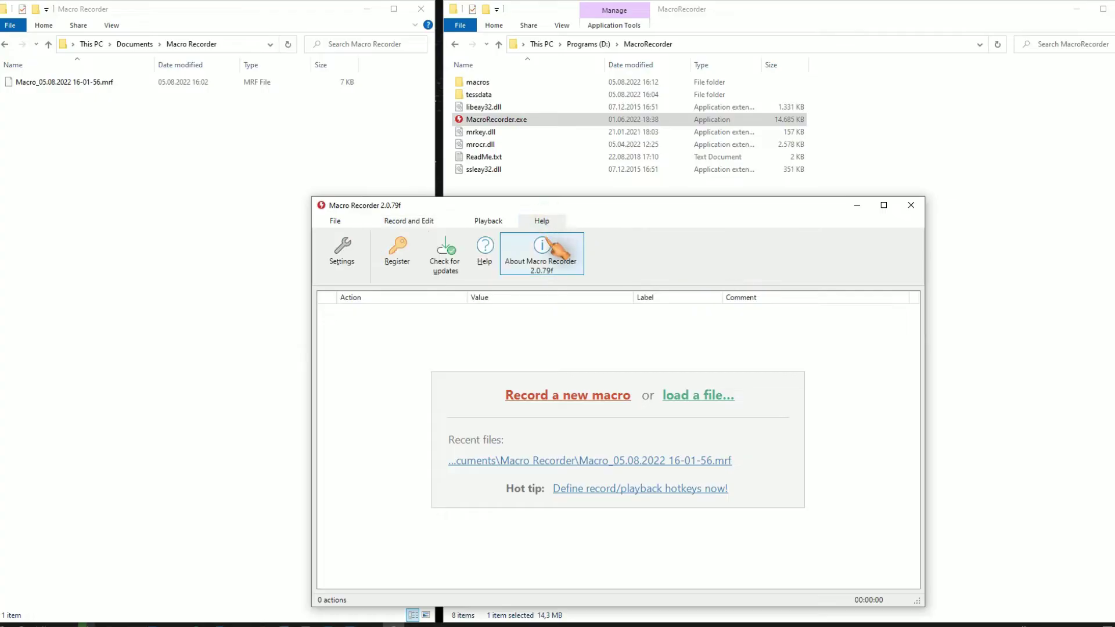
click(493, 250)
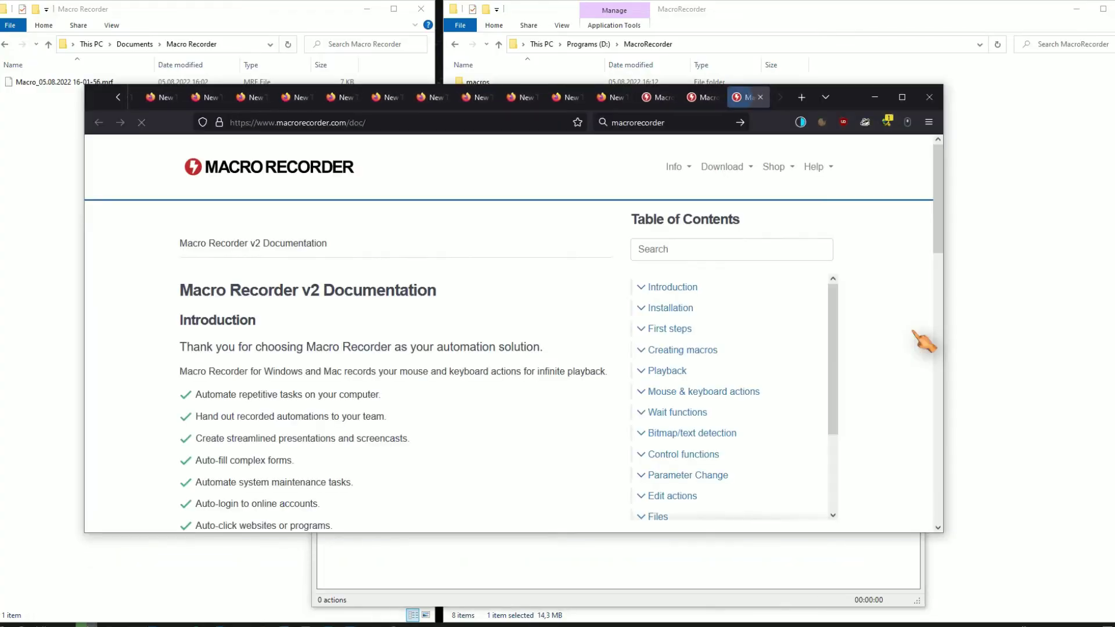
- Examine the -play entry on the documentation's Command-line parameter page, then minimise the browser and close Macro Recorder
scroll(828, 378, down, 3)
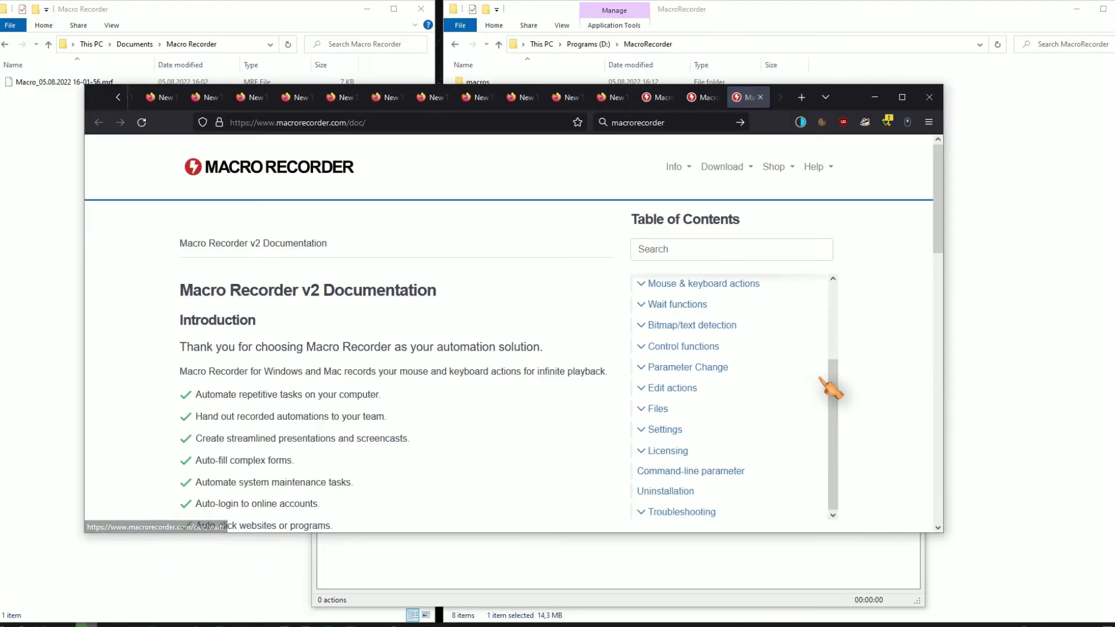
click(732, 471)
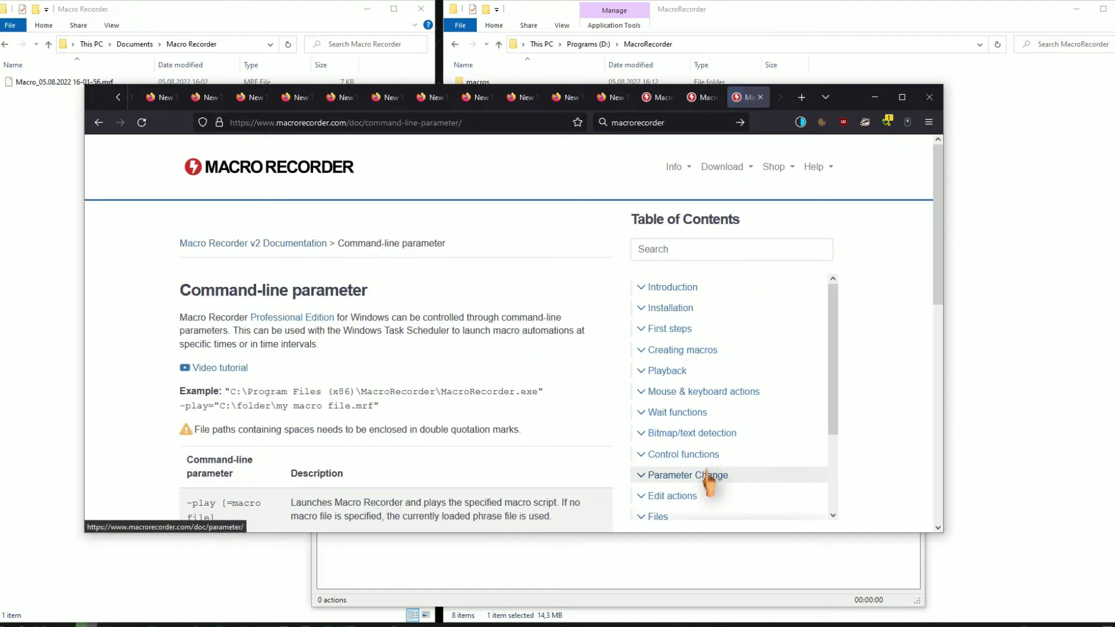
scroll(545, 421, down, 5)
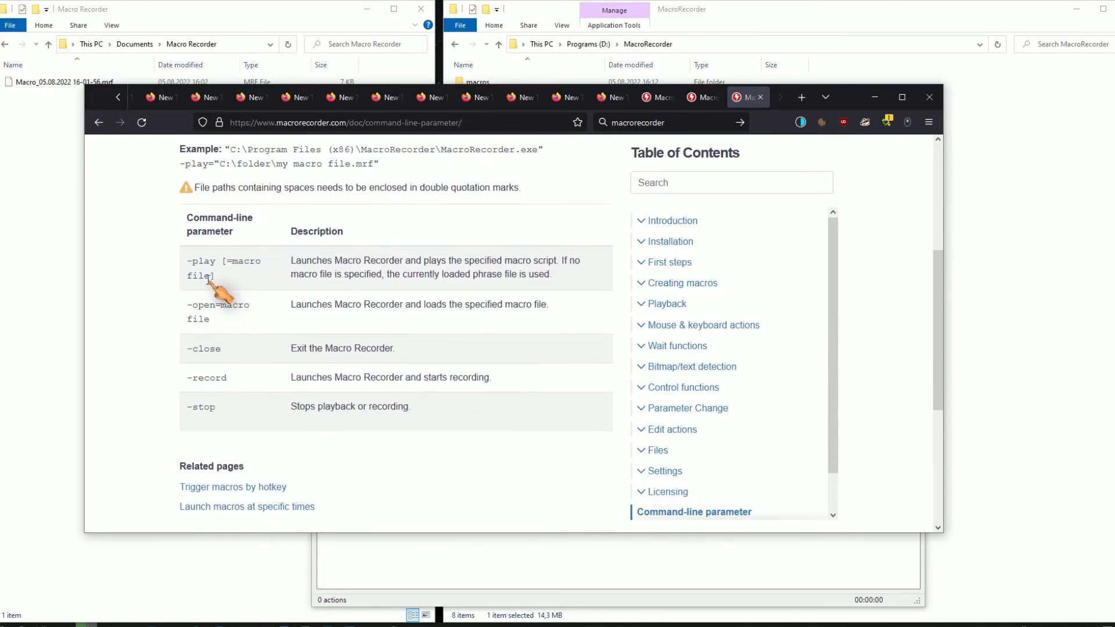
drag(200, 262, 227, 280)
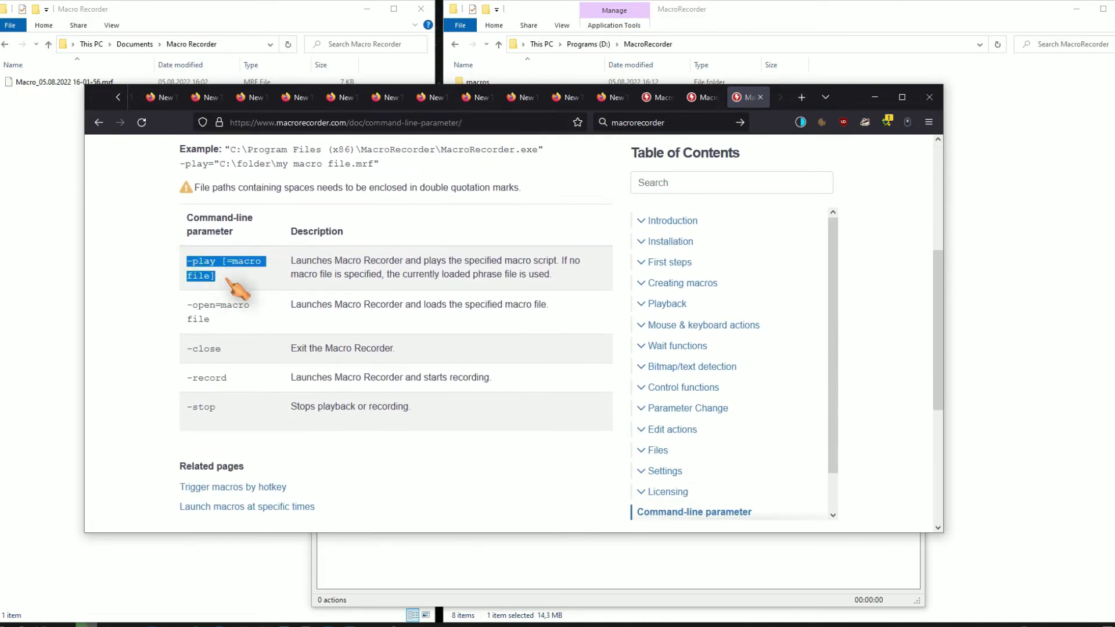
click(271, 277)
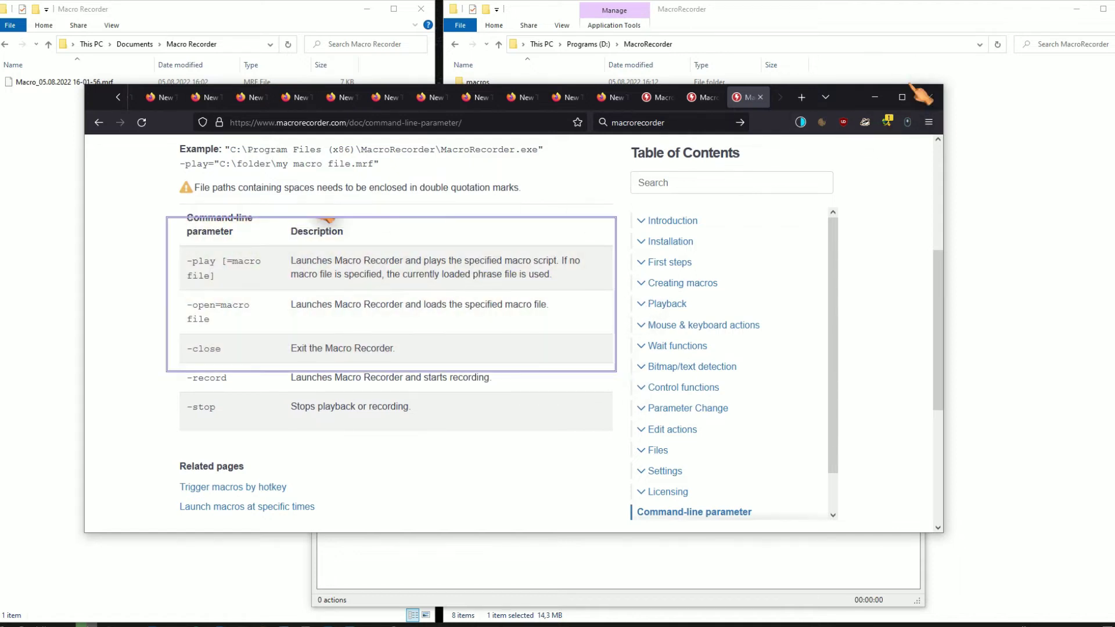
click(875, 97)
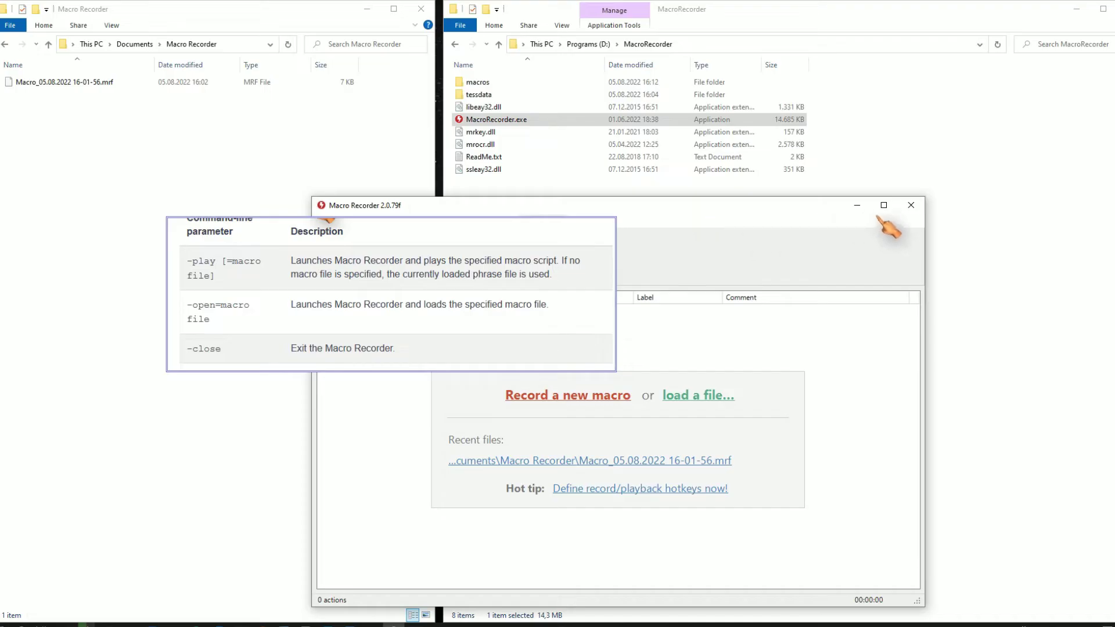
click(911, 205)
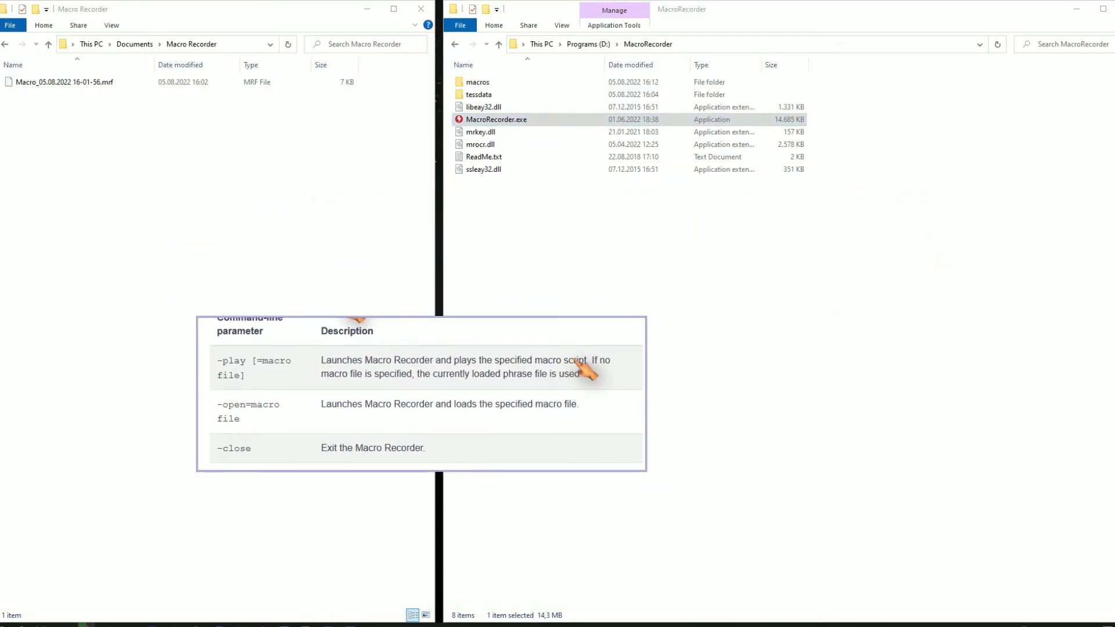
- Create a text document beside the saved macro, renamed run.bat with the extension change confirmed, and open it for editing
right_click(94, 213)
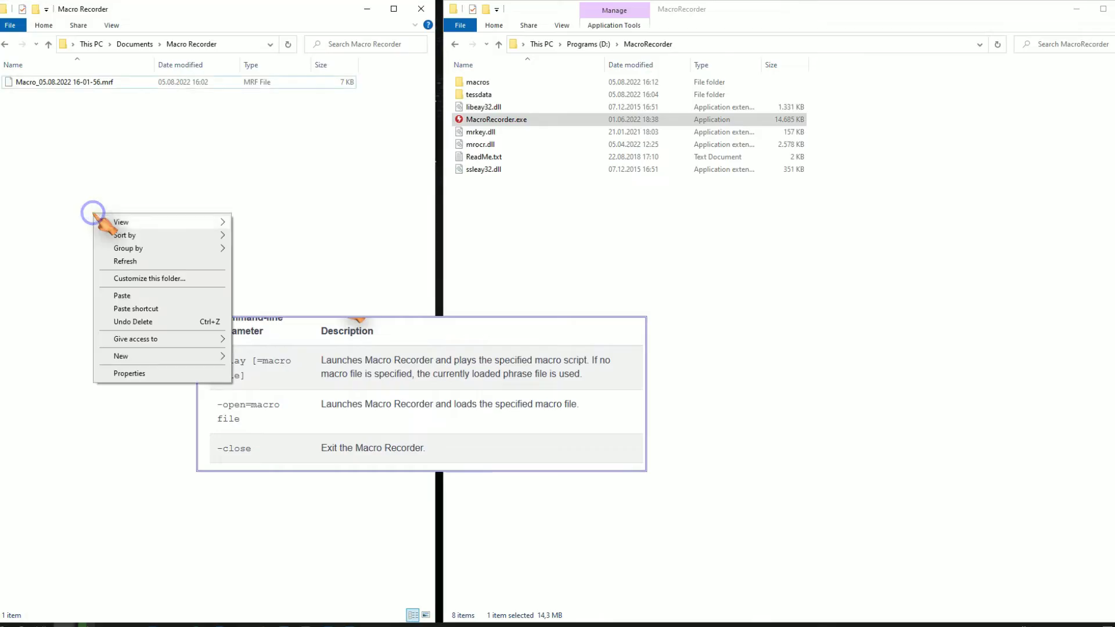
mouse_move(178, 359)
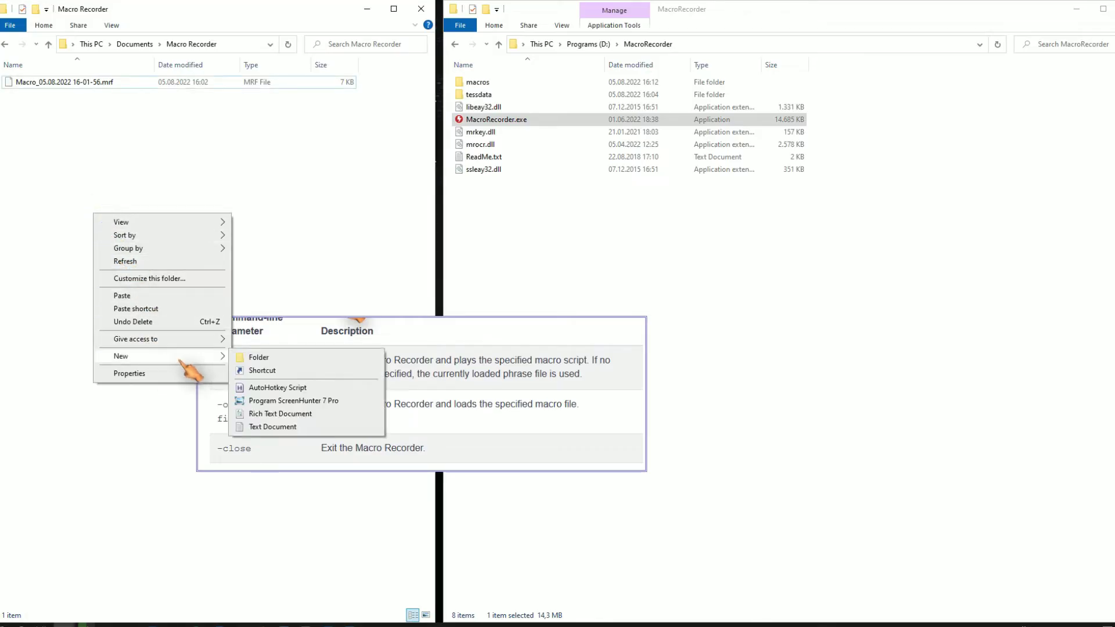
click(271, 428)
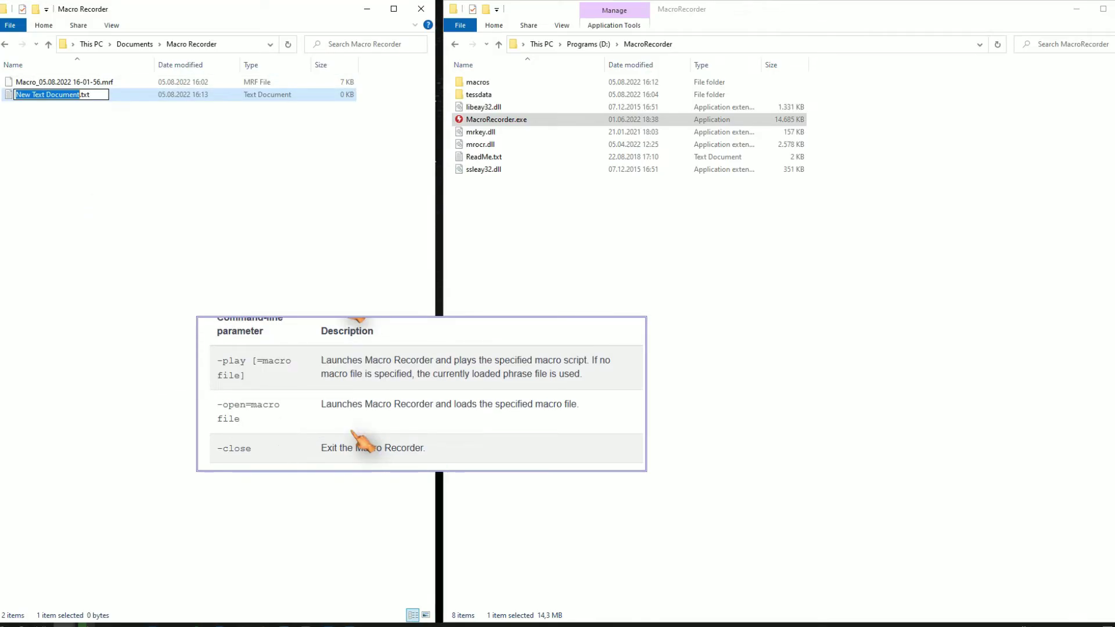
text(run.bat)
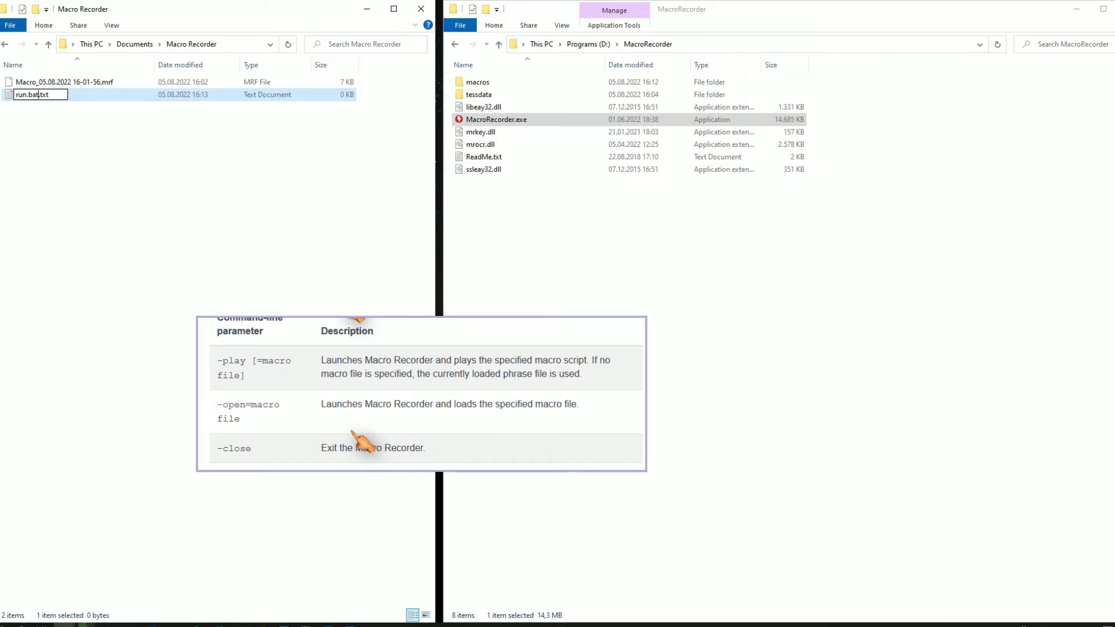
key(Return)
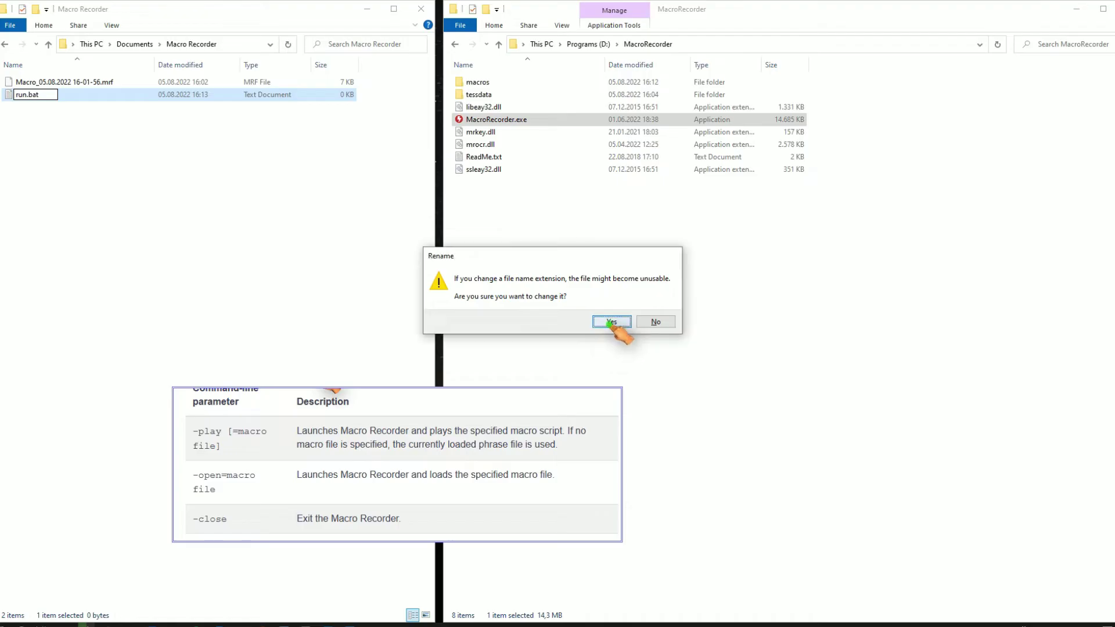
click(612, 322)
right_click(31, 96)
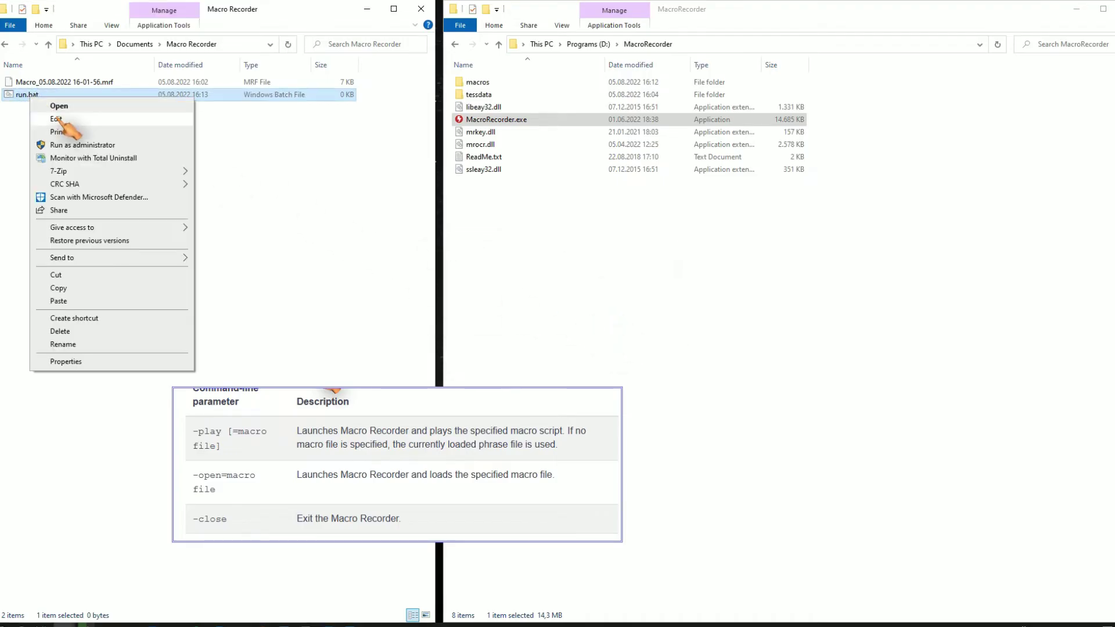
click(57, 119)
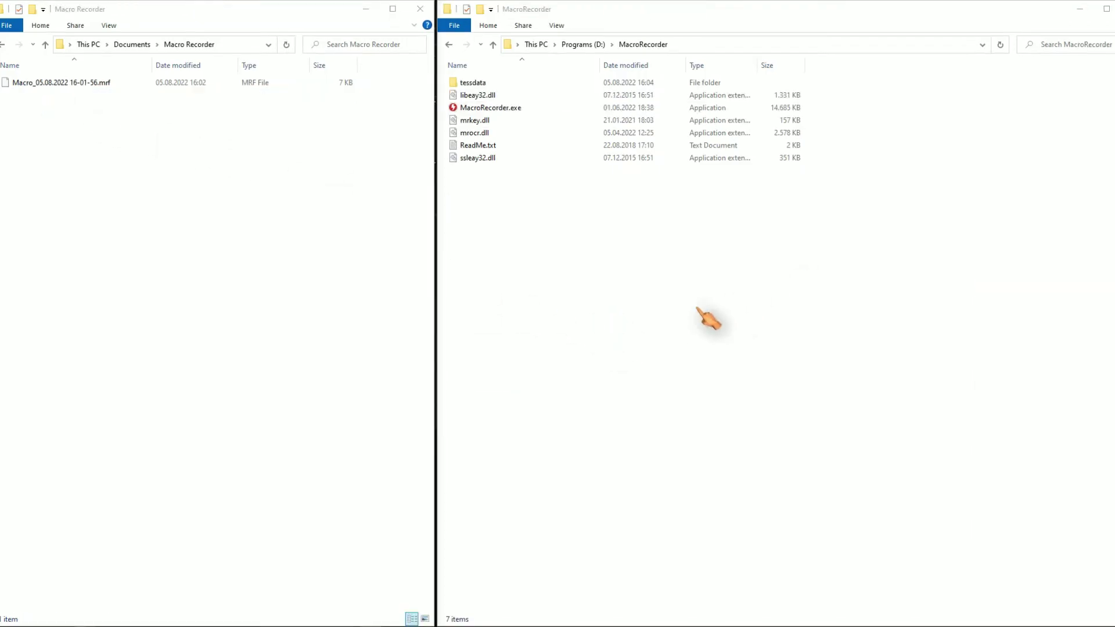
- Open the saved .mrf file with MacroRecorder.exe, play the macro, and close Calculator
click(697, 308)
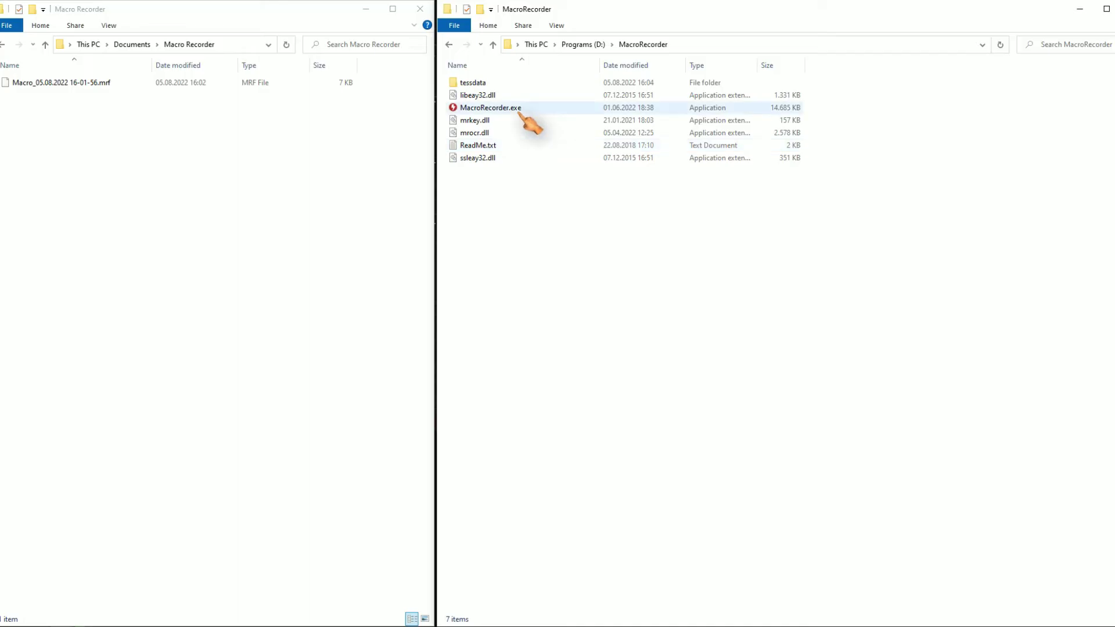
drag(102, 84, 532, 110)
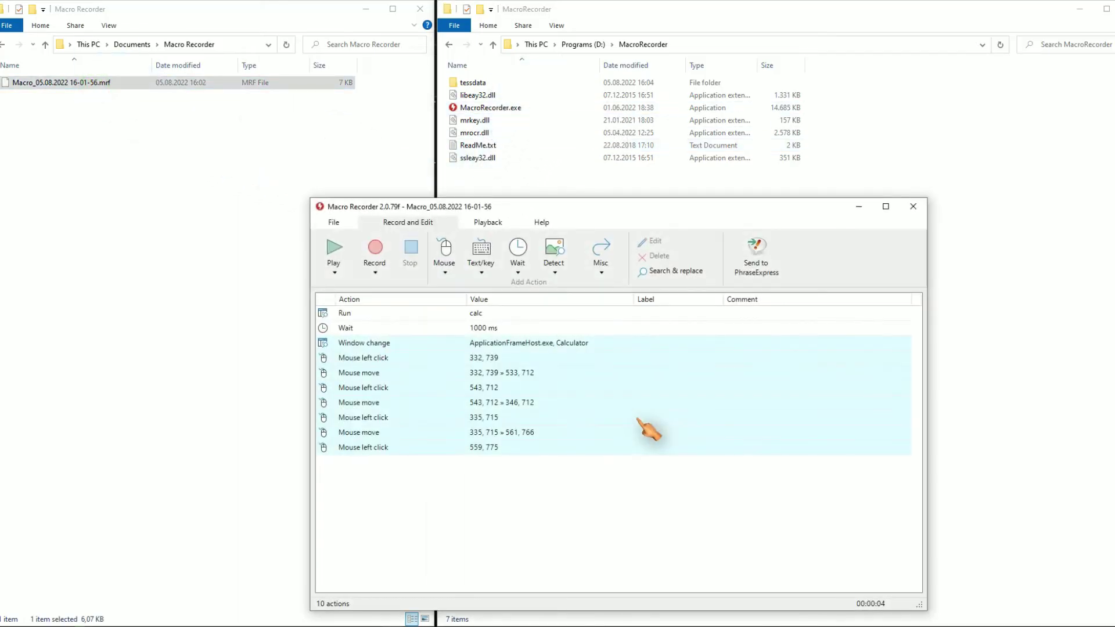
click(337, 251)
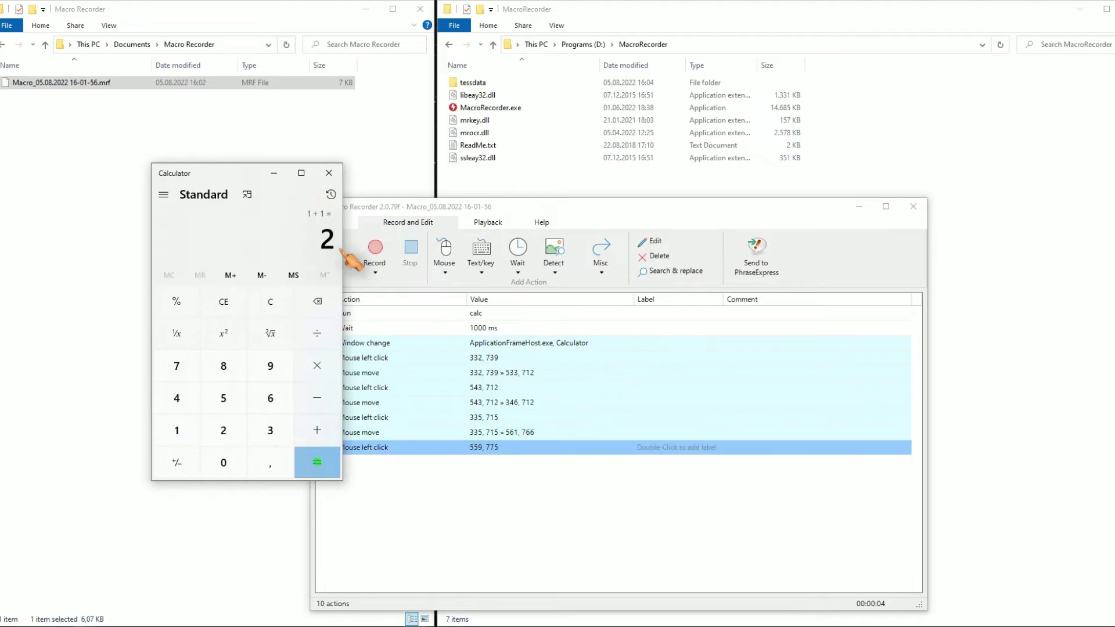
click(337, 172)
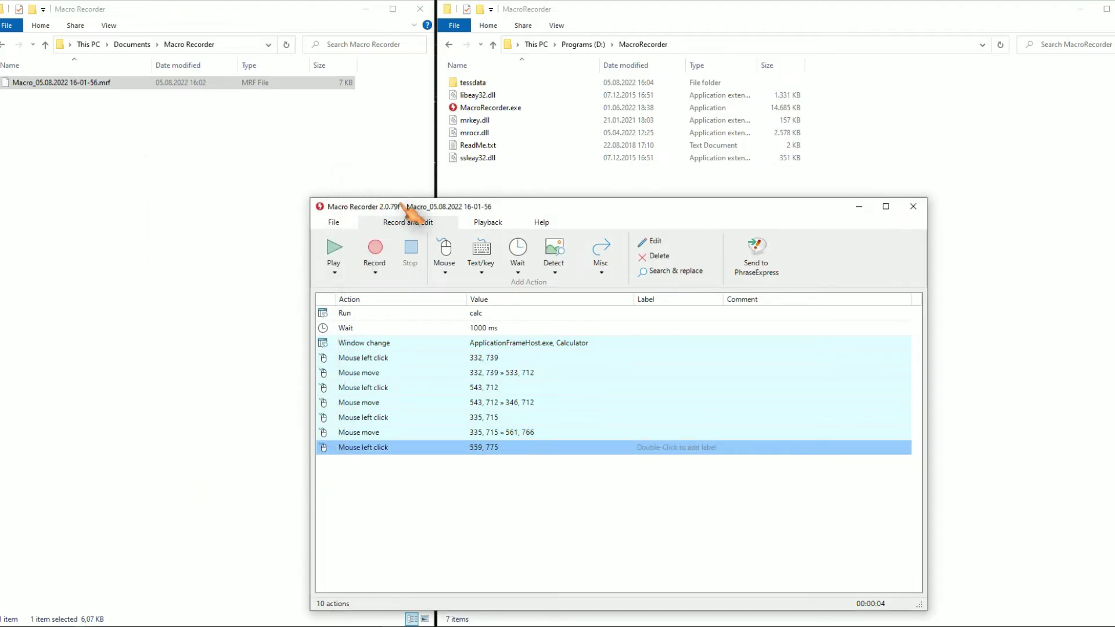
- Open the Command-line parameter page in Macro Recorder's online documentation and examine the usage example and parameter table
click(542, 222)
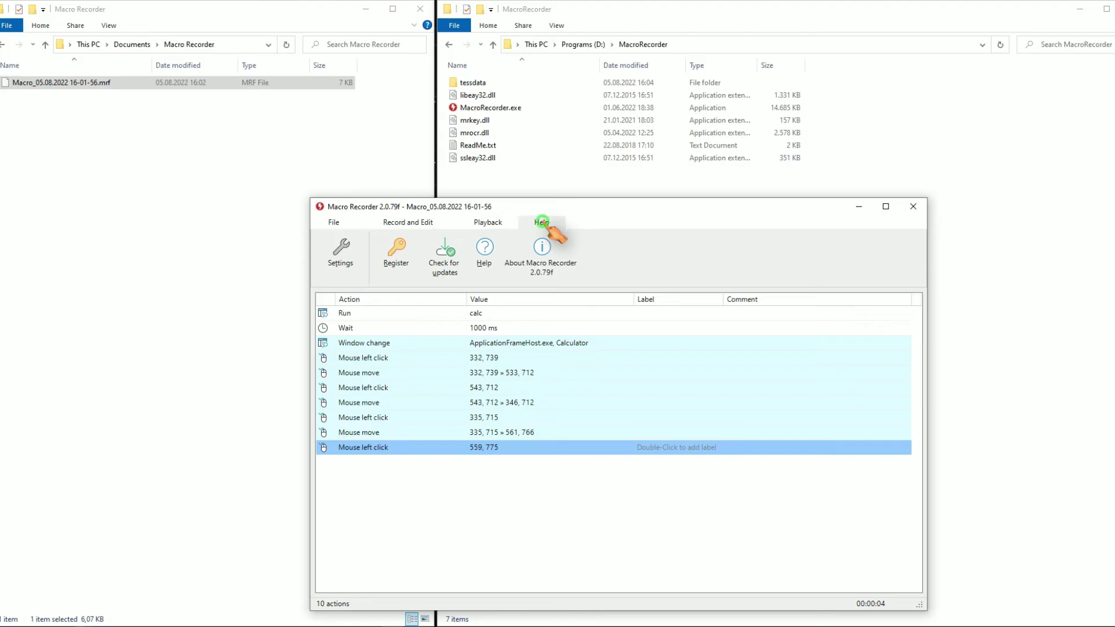
click(485, 250)
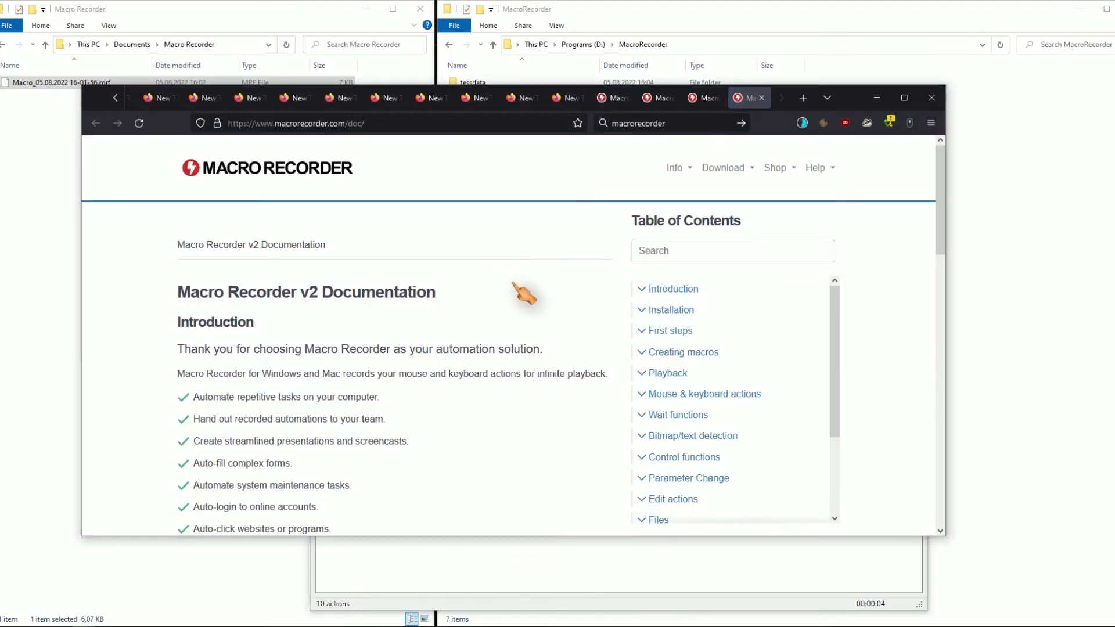
scroll(793, 341, down, 2)
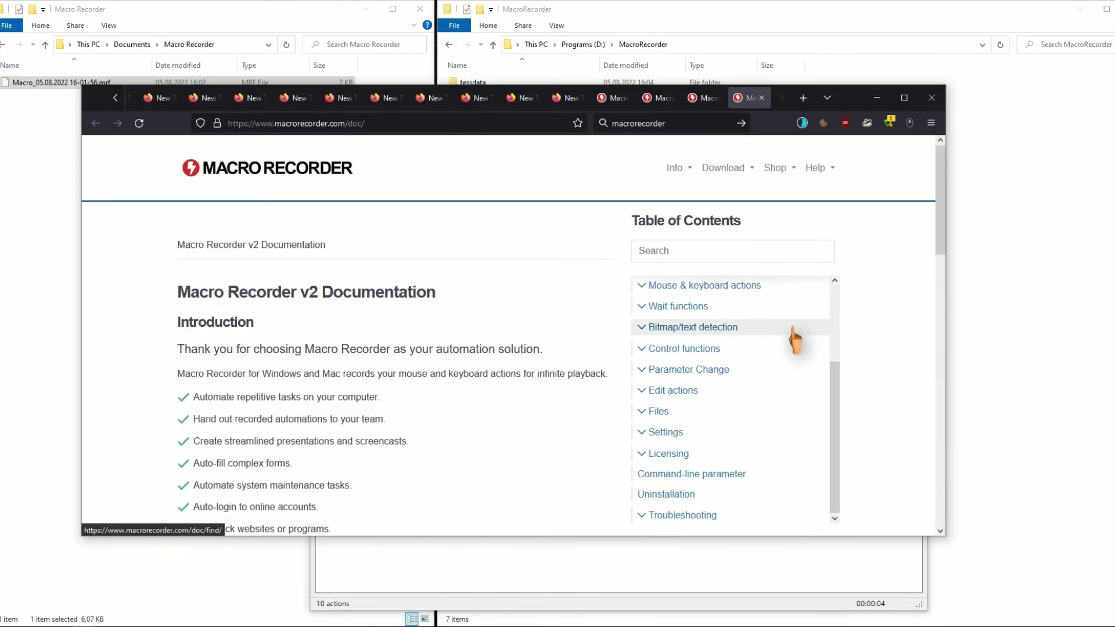
click(726, 475)
scroll(557, 393, down, 3)
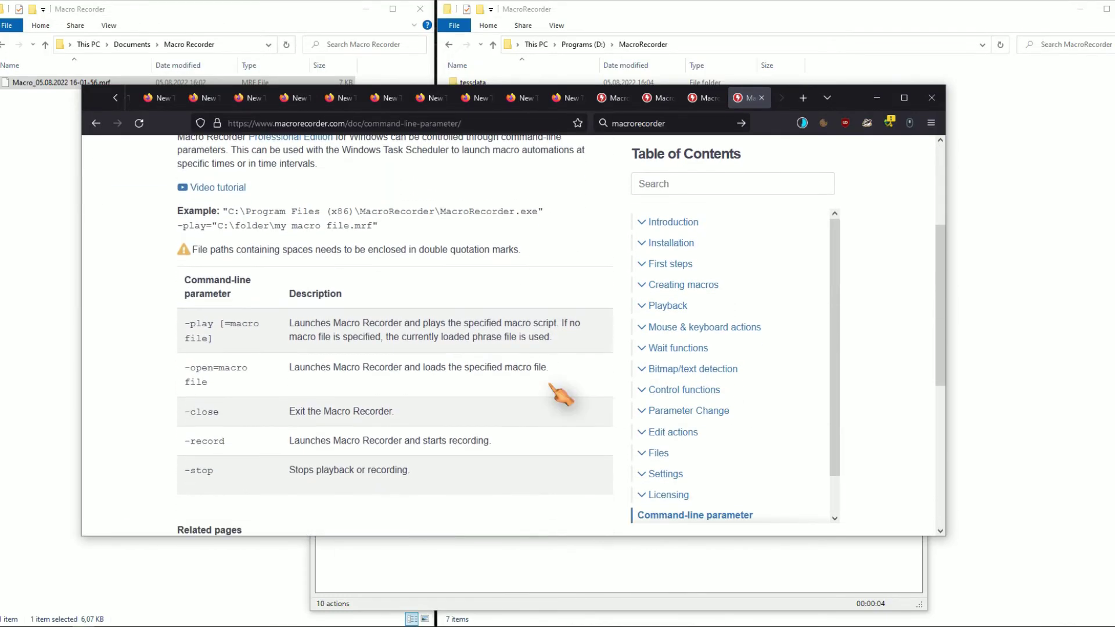
- Capture the usage example and -play entry as a floating reference snippet, then minimise the browser and close Macro Recorder
drag(117, 186, 637, 372)
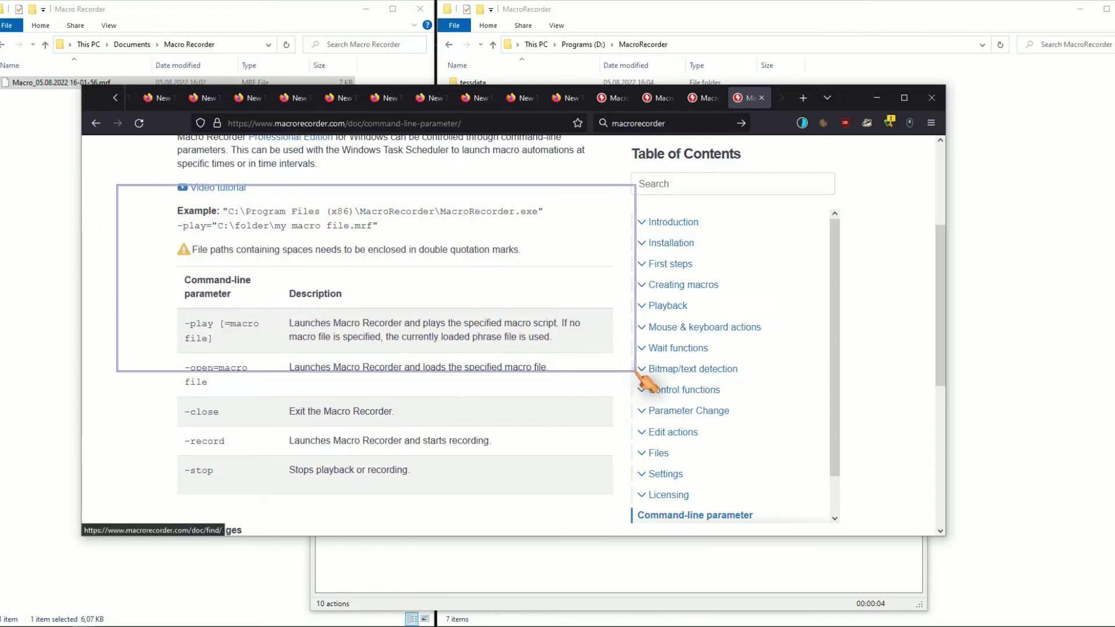
click(881, 101)
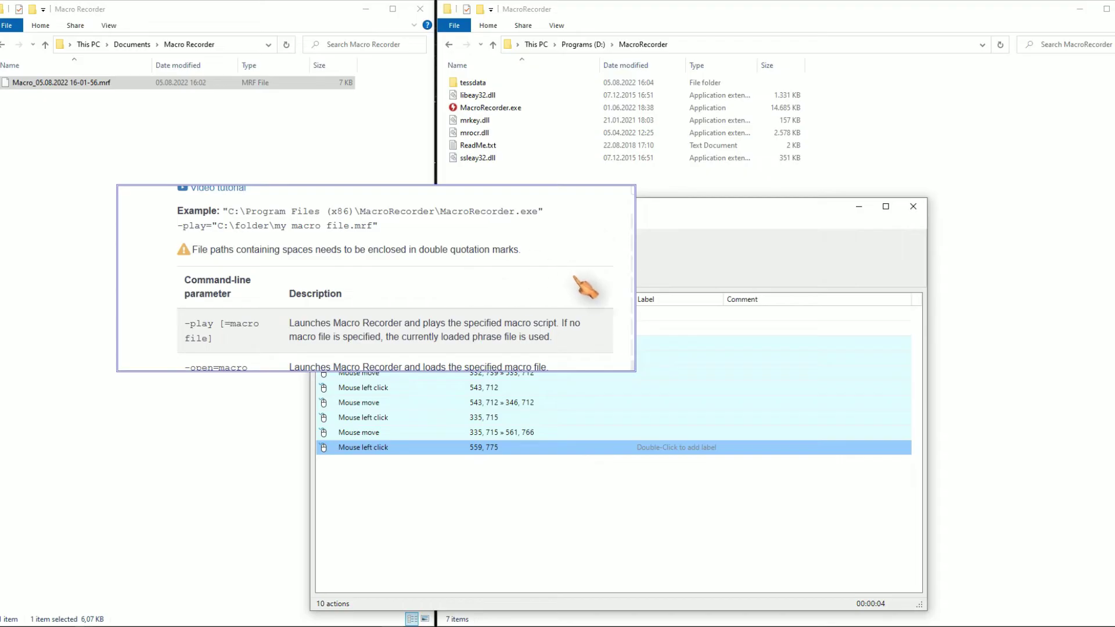
click(912, 207)
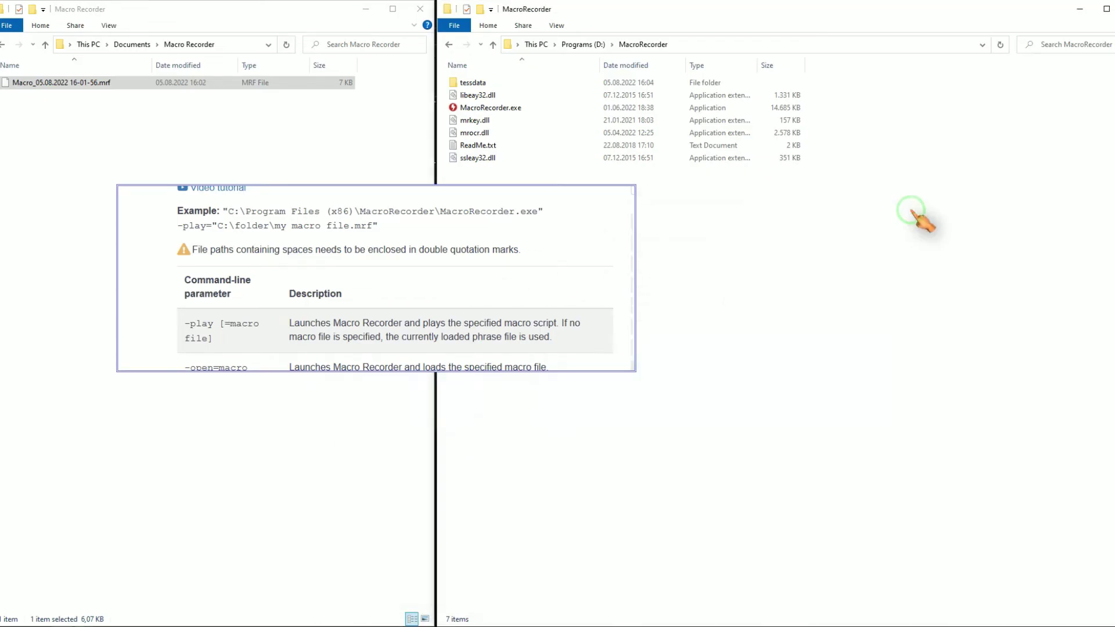
- Create a folder named macros inside D:\MacroRecorder and copy the saved .mrf macro file into it
click(569, 277)
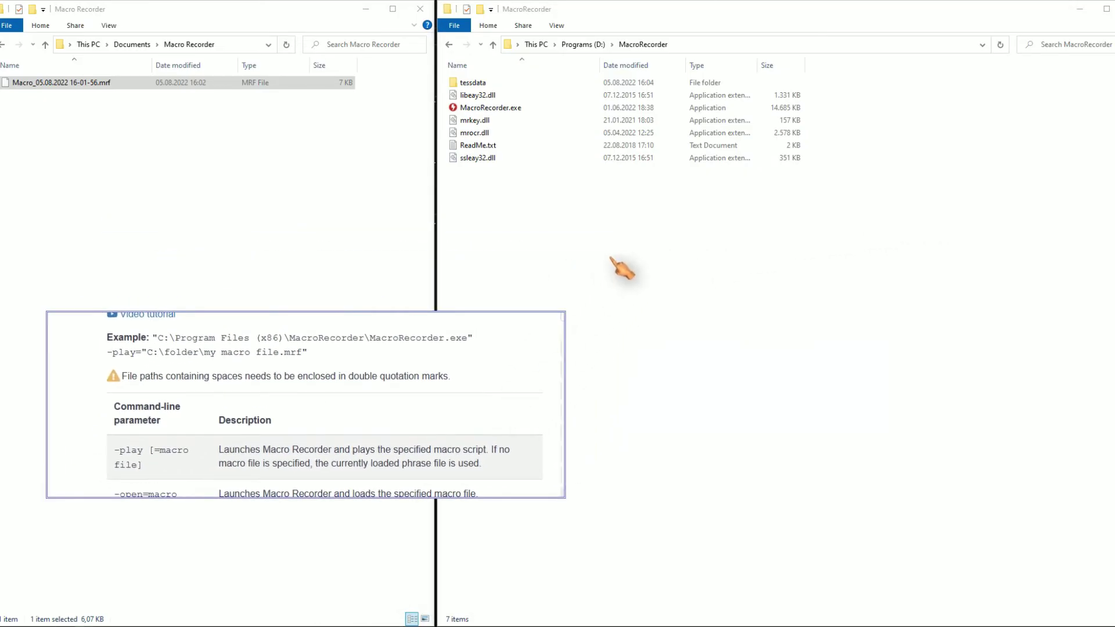
right_click(612, 254)
mouse_move(691, 397)
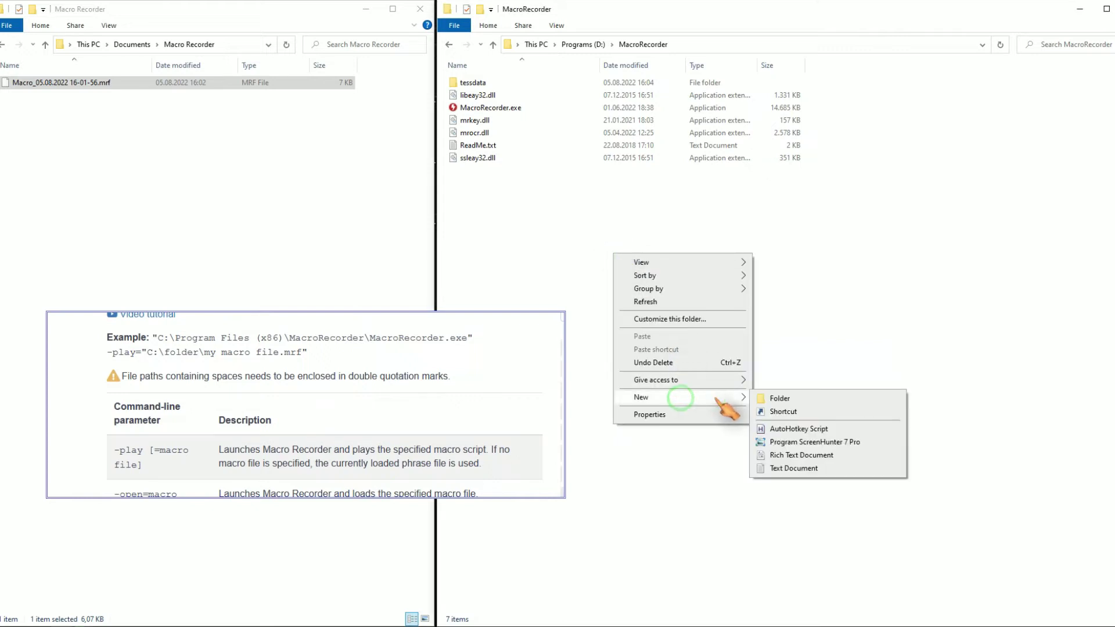
click(767, 396)
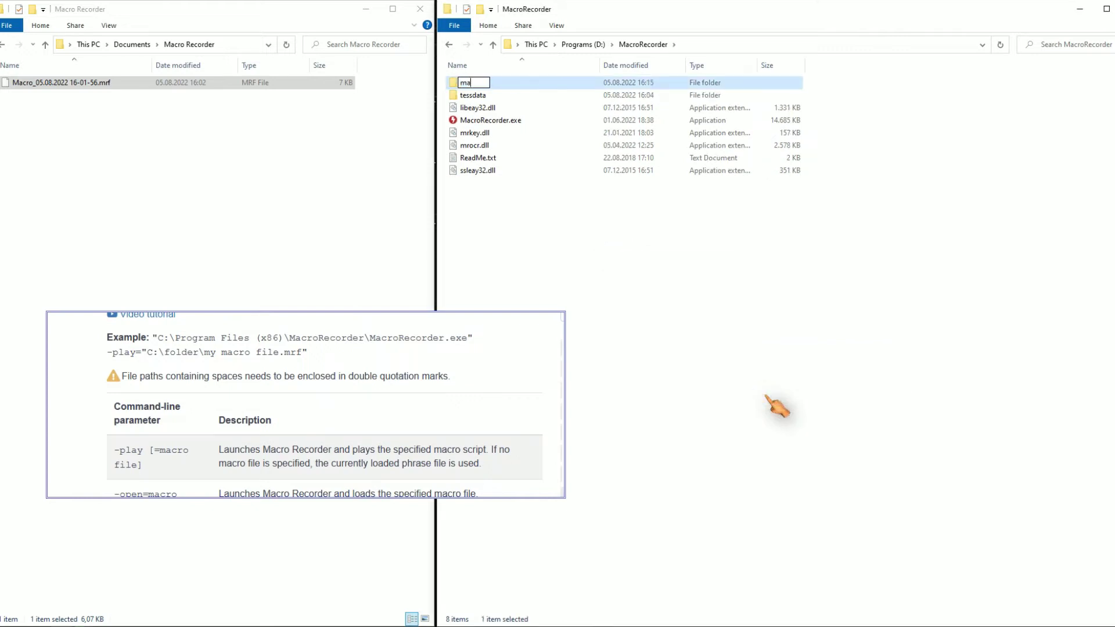
key(Return)
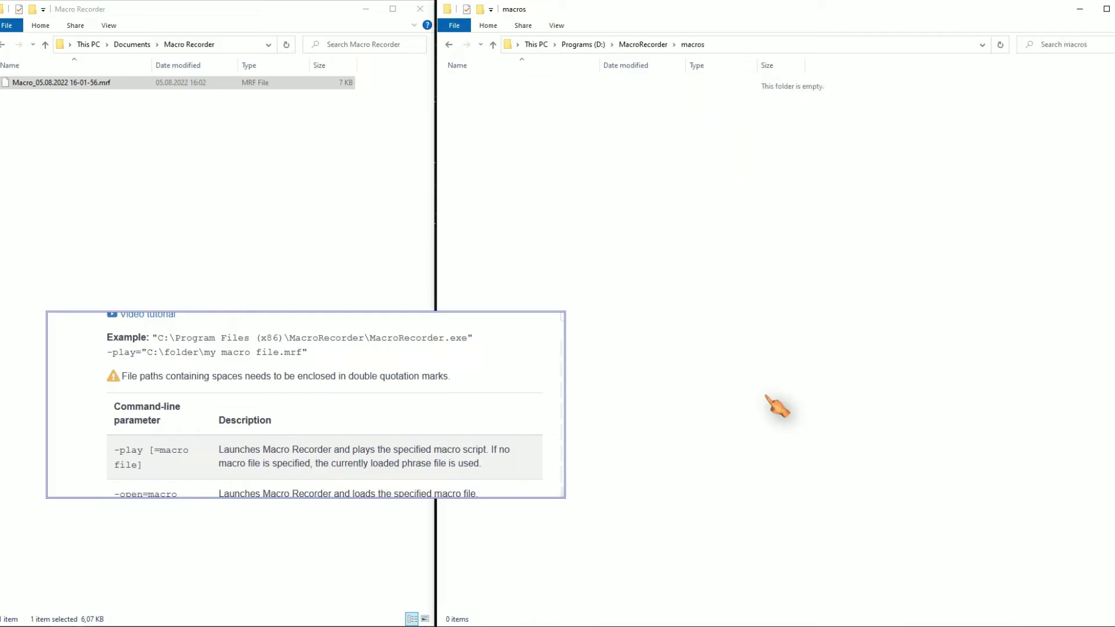
drag(62, 82, 474, 180)
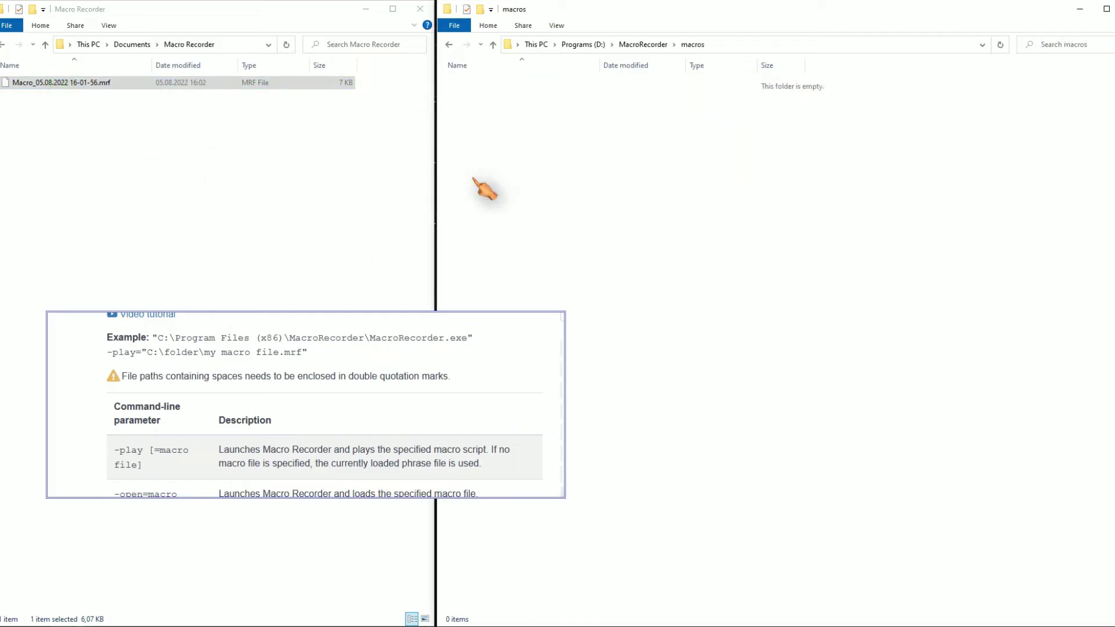
click(644, 44)
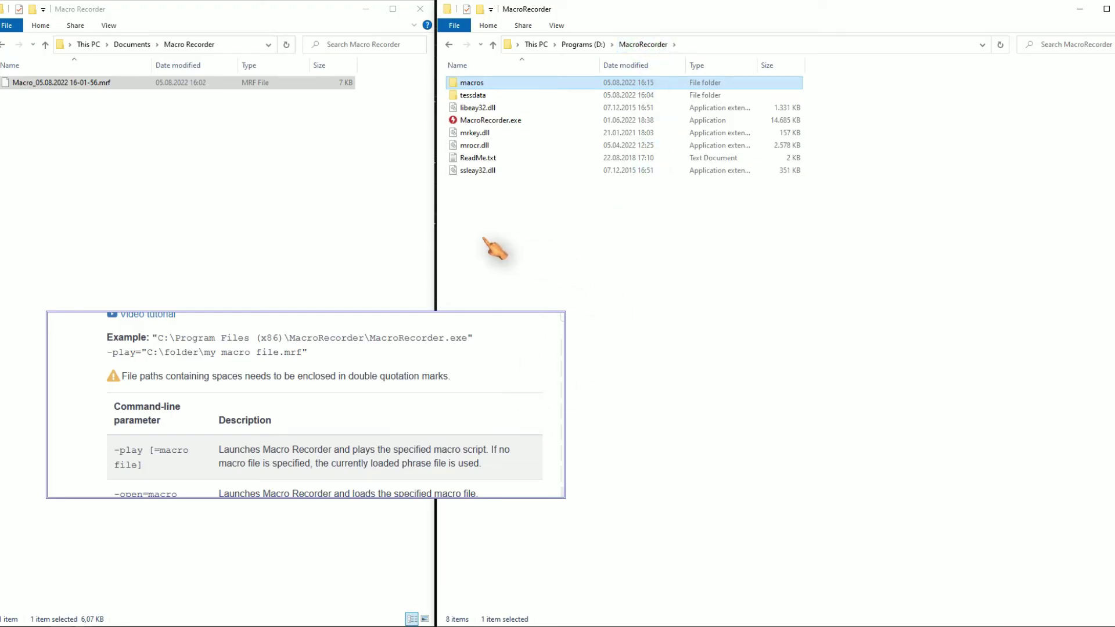
- Create a text document beside the original macro in Documents, rename it run_macro.bat, and open it for editing
right_click(315, 223)
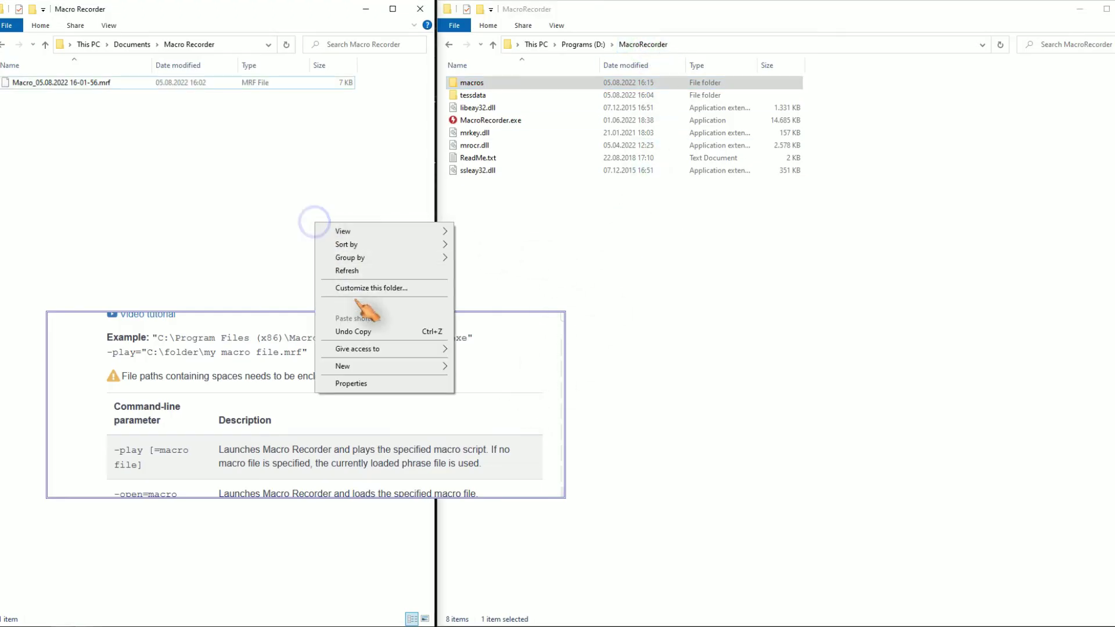
click(376, 365)
click(510, 437)
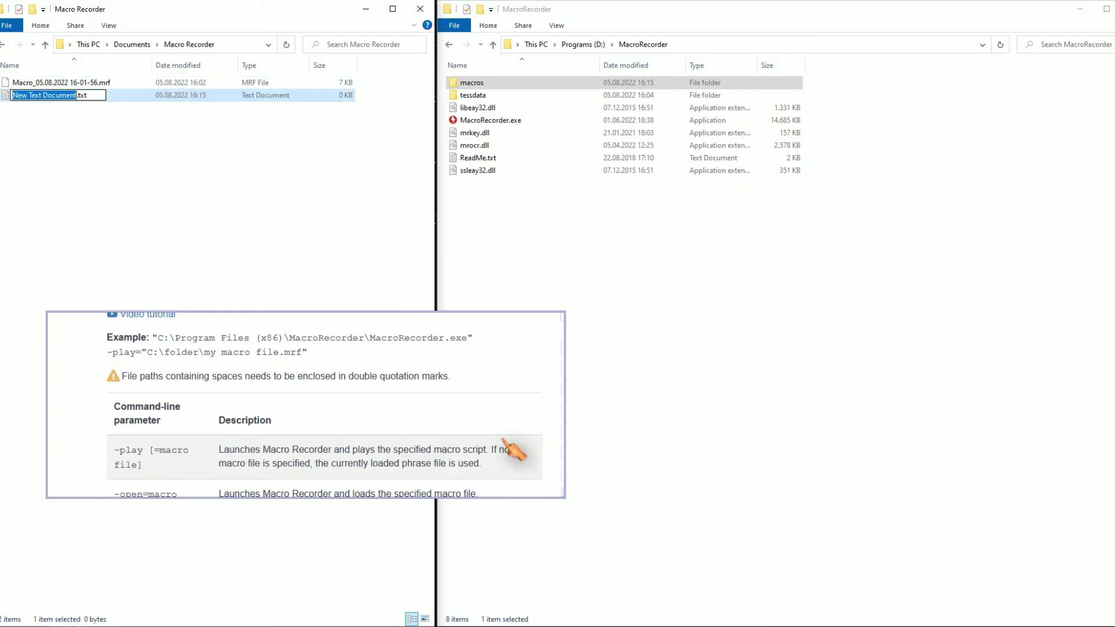
text(run_macro.bat)
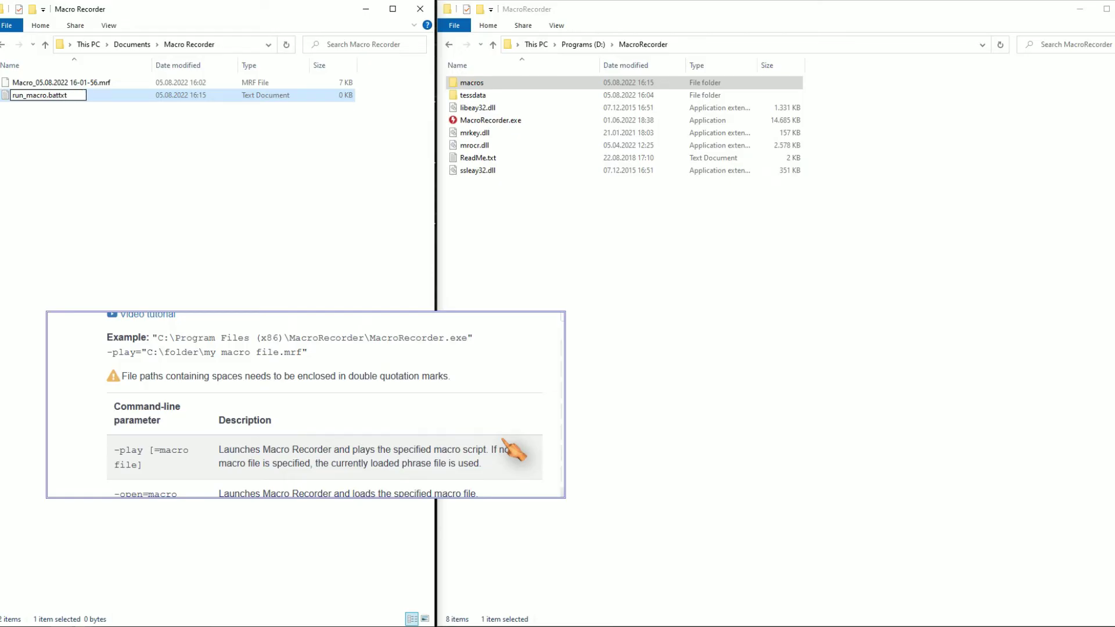
key(Return)
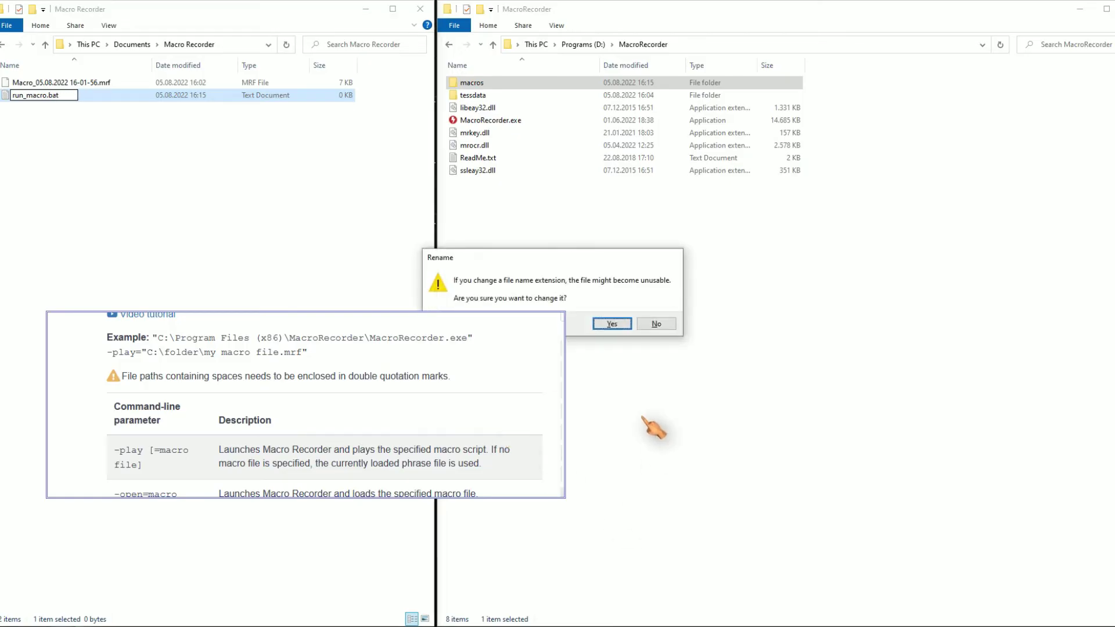
click(612, 323)
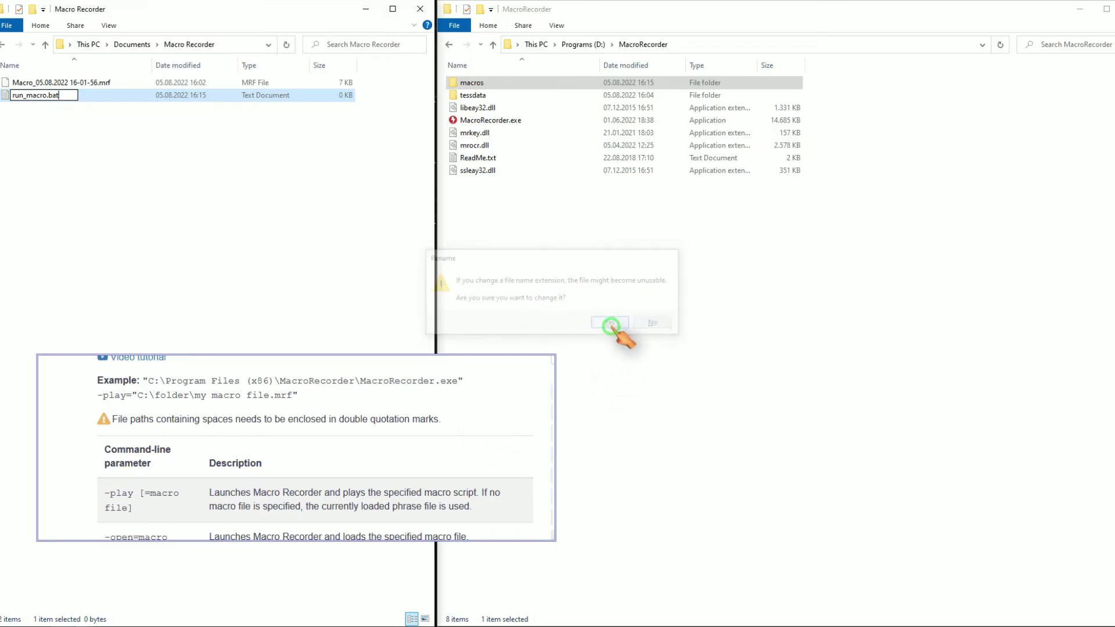
right_click(53, 95)
click(79, 121)
drag(797, 158, 824, 263)
key(ctrl+space)
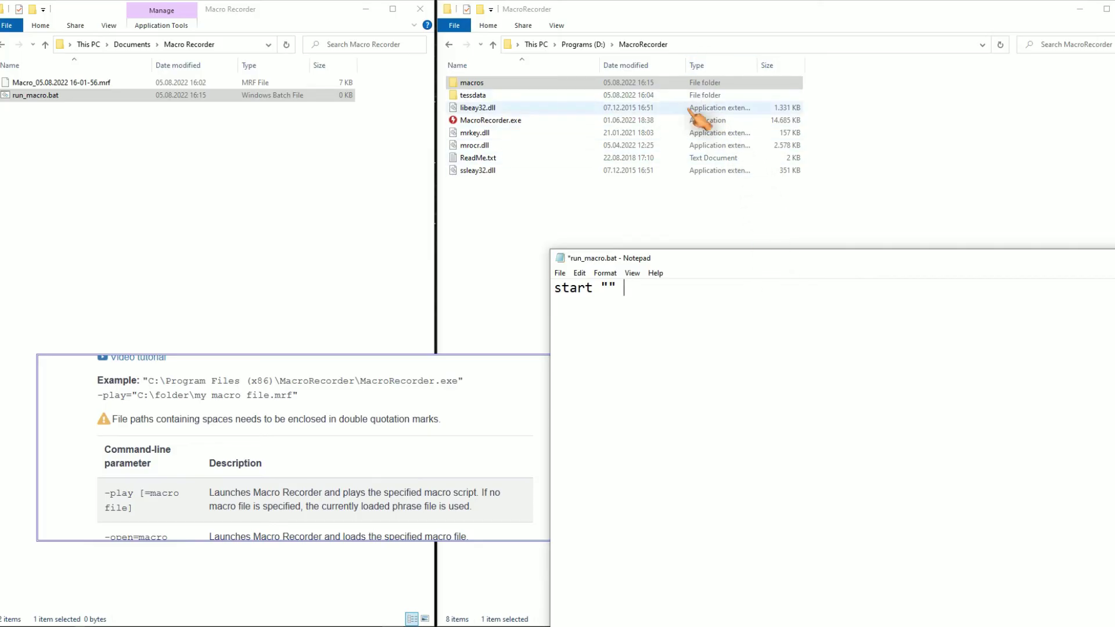
drag(636, 289, 545, 291)
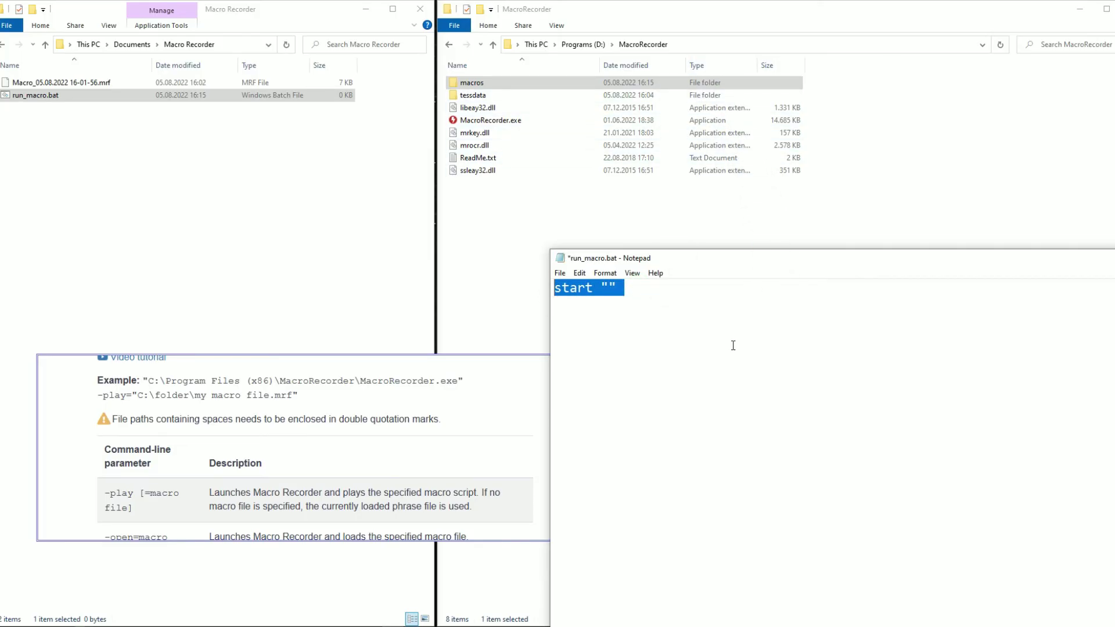
key(BackSpace)
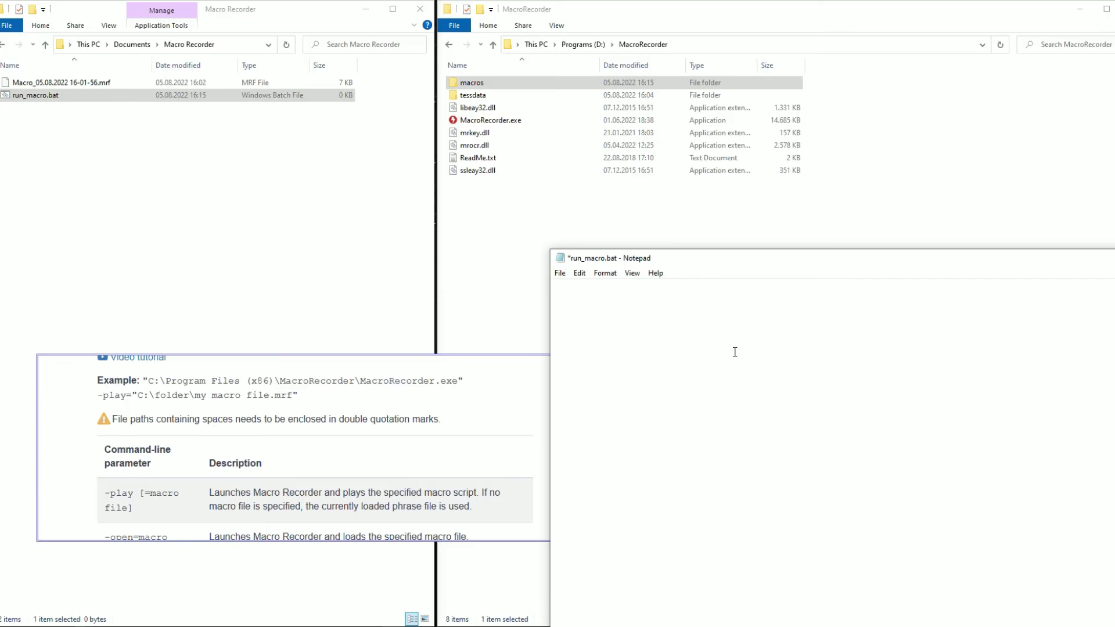
- Begin the command in run_macro.bat with "D:\MacroRecorder\MacroRecorder.exe" in quotation marks, followed by -play= and an opening quotation mark
click(709, 43)
click(667, 360)
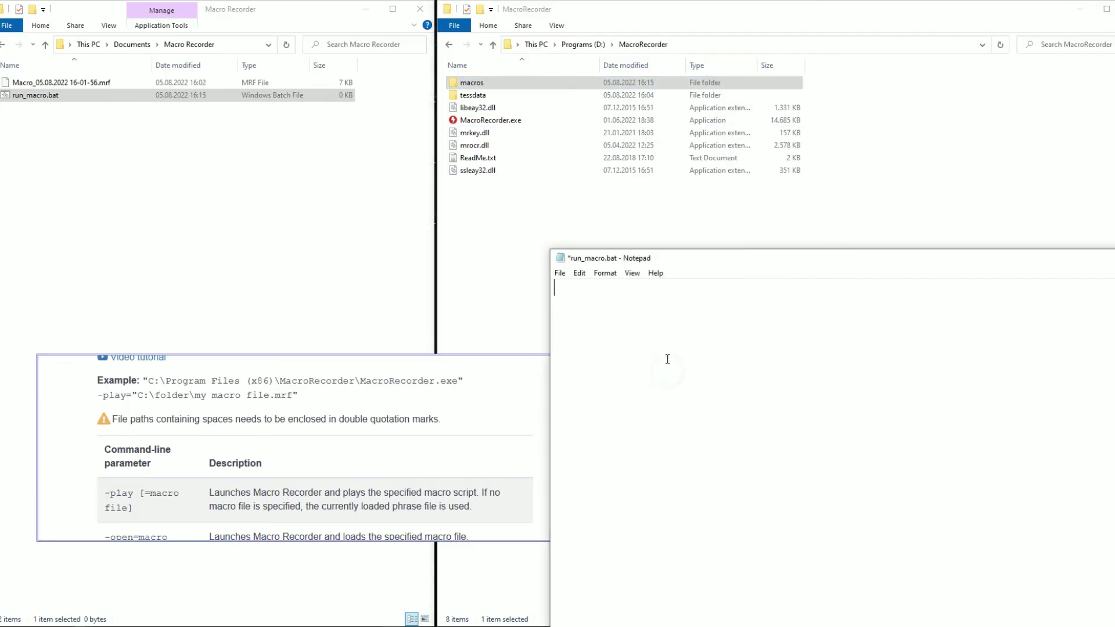
key(Home)
text(")
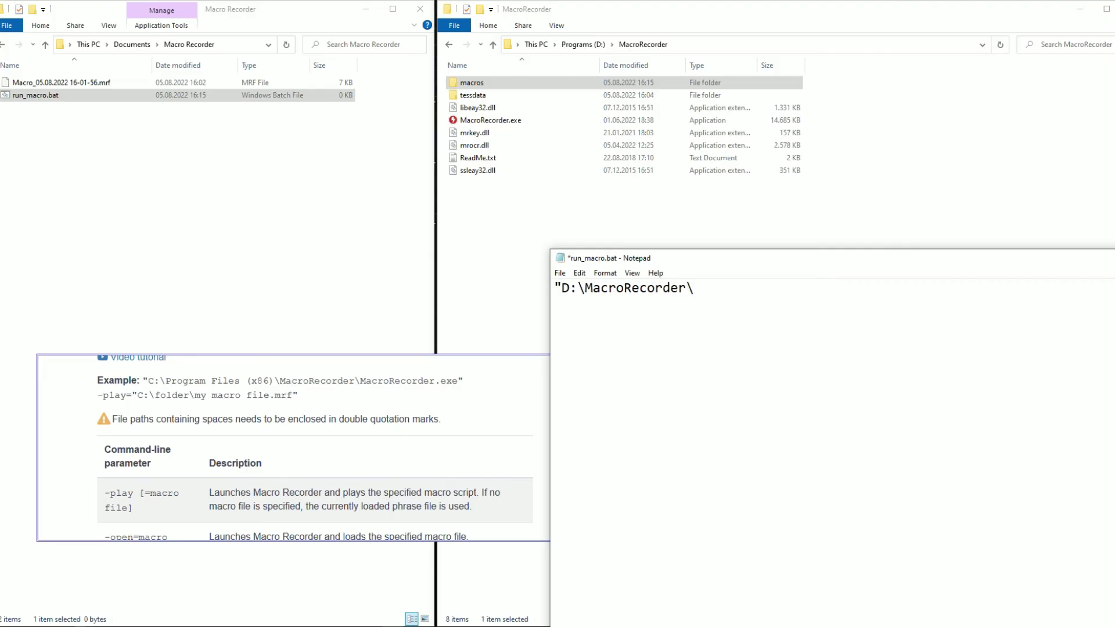
click(525, 123)
key(F2)
key(ctrl+c)
key(Escape)
click(712, 288)
key(ctrl+v)
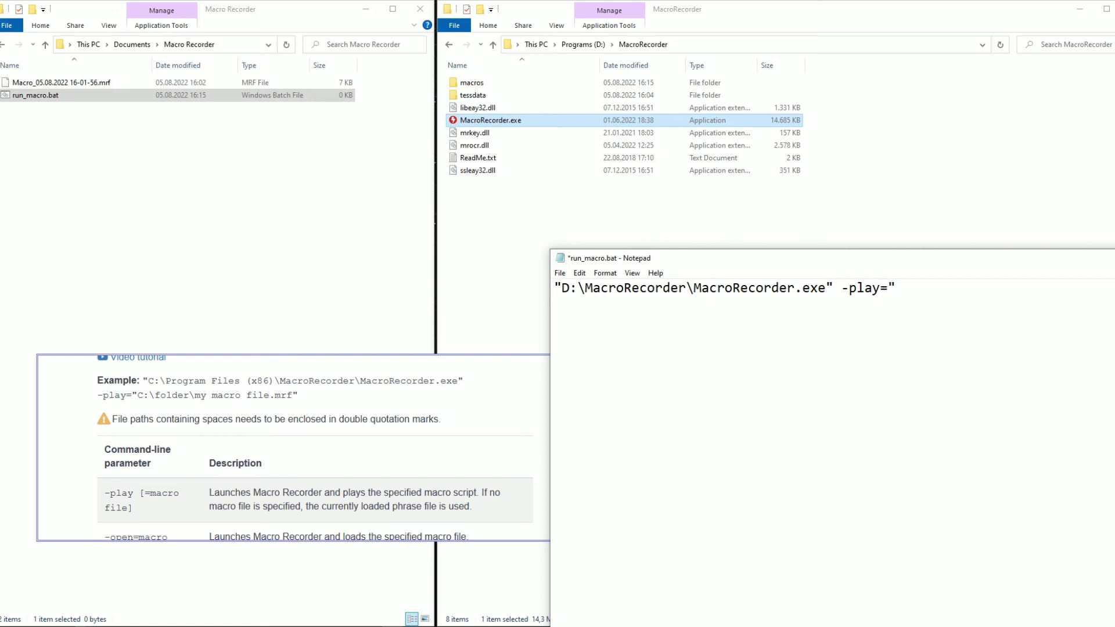
- Complete the -play parameter with the copied macro's path, D:\MacroRecorder\macros\Macro_05.08.2022 16-01-56.mrf, and a closing quotation mark
double_click(498, 86)
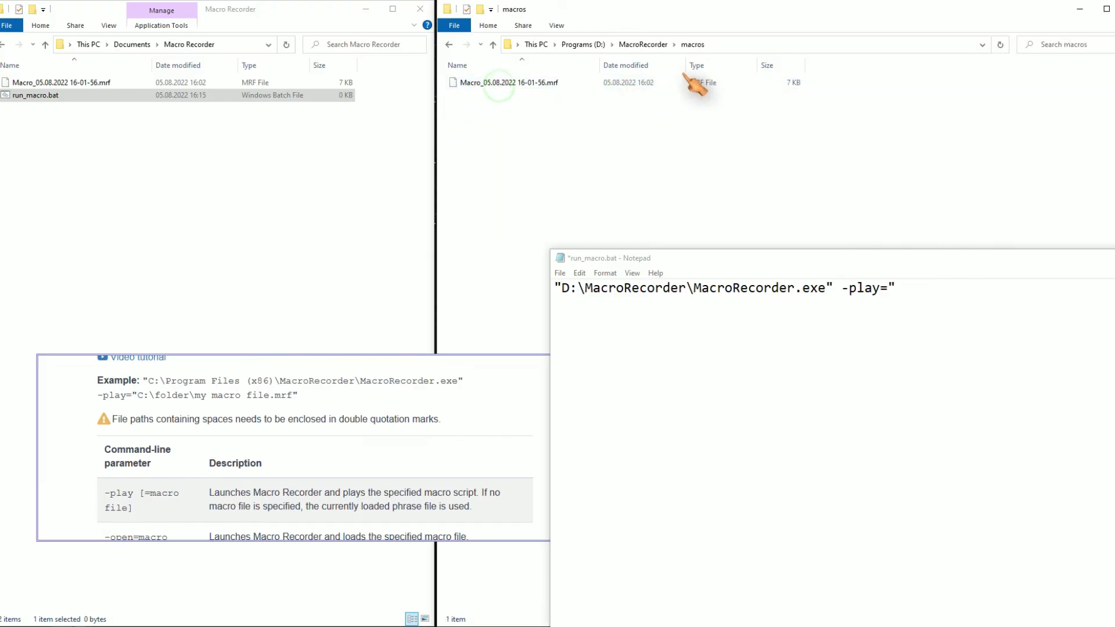
click(736, 45)
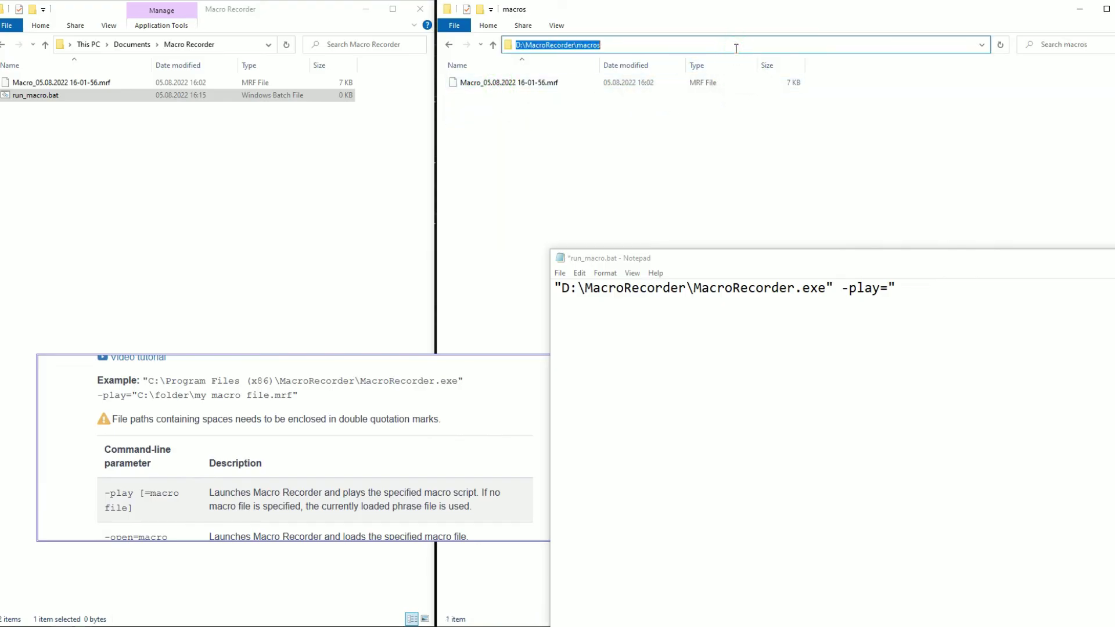
click(921, 286)
key(ctrl+v)
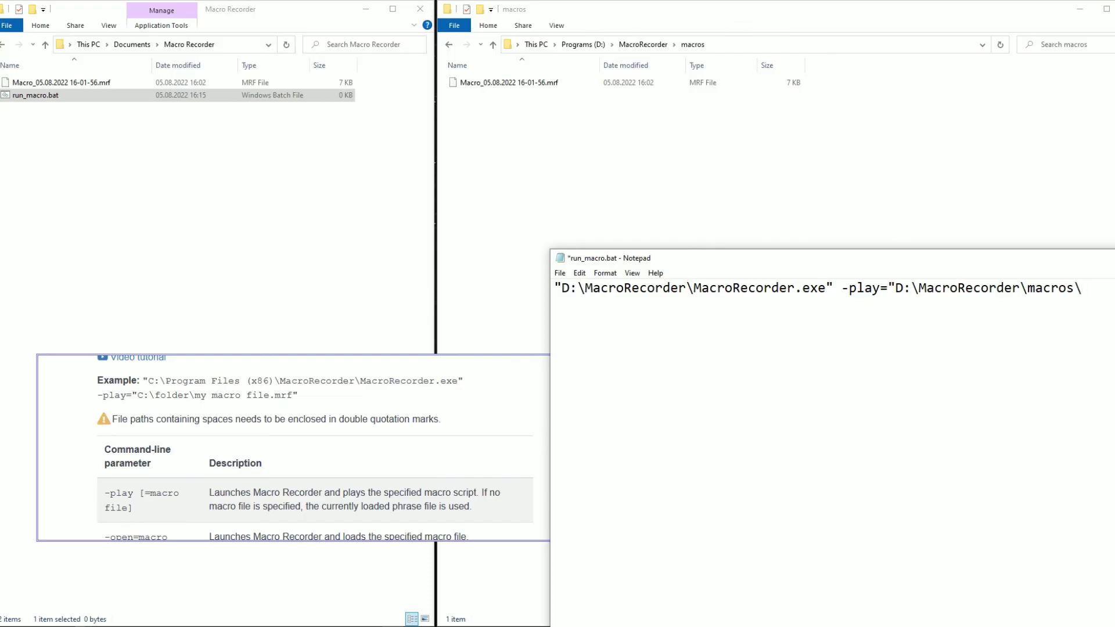
click(553, 84)
key(F2)
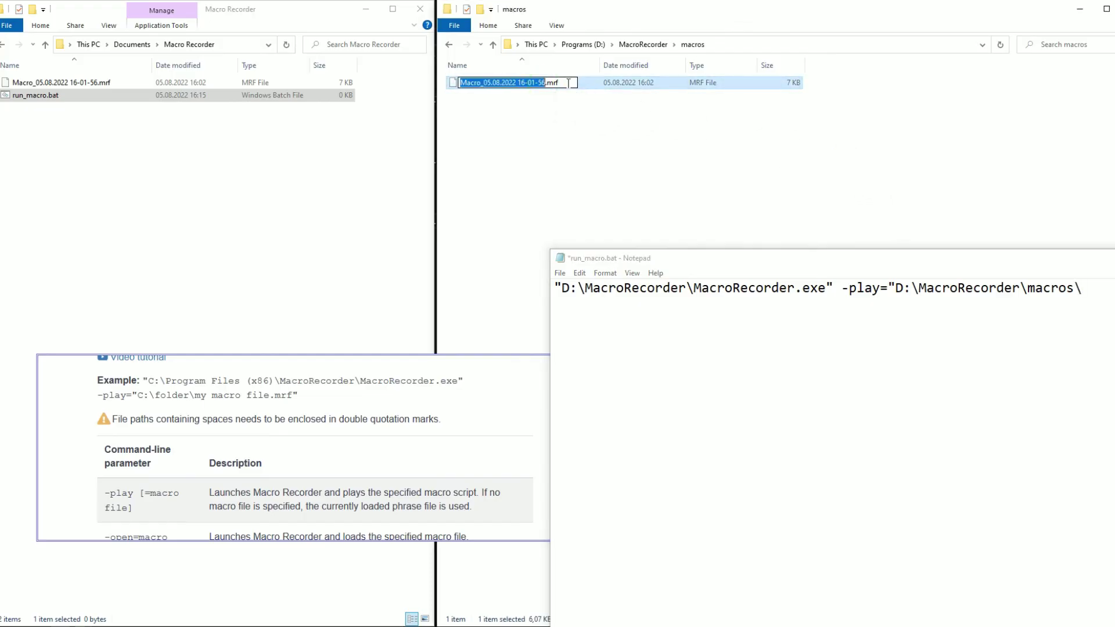
shift+click(568, 85)
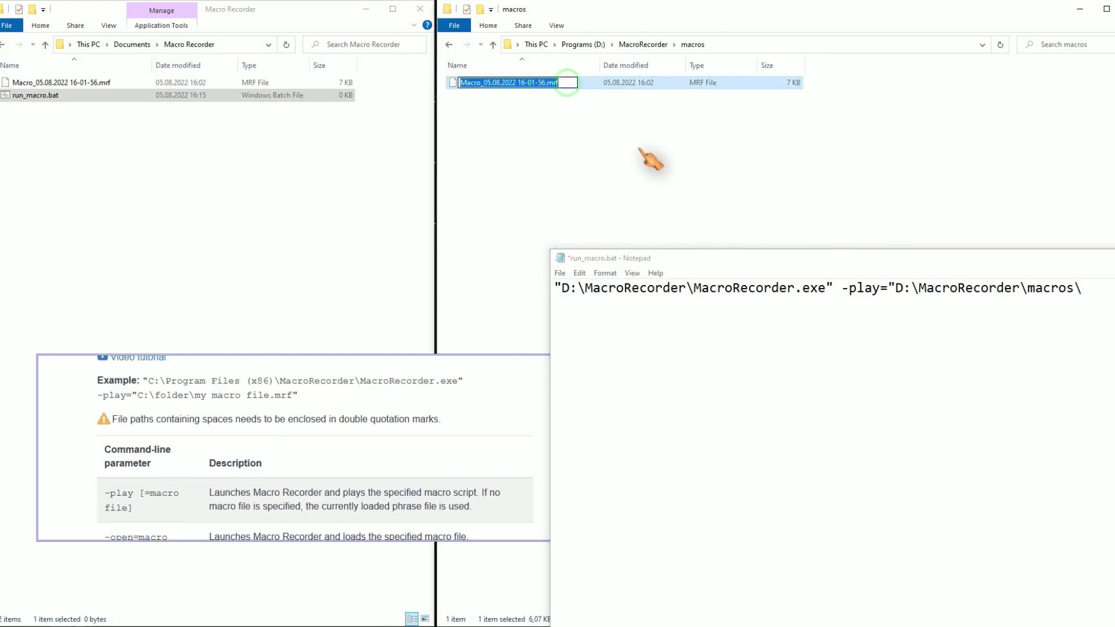
click(1091, 289)
key(ctrl+v)
drag(1072, 259, 720, 216)
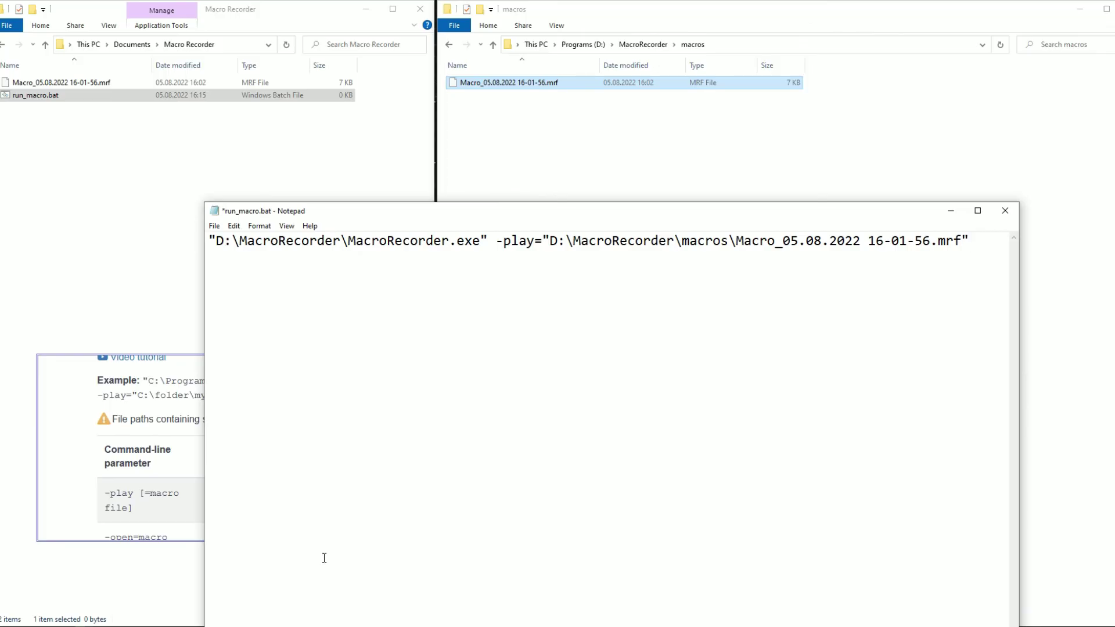
- Save and close run_macro.bat, and copy it into the macros folder beside the copied macro
click(164, 481)
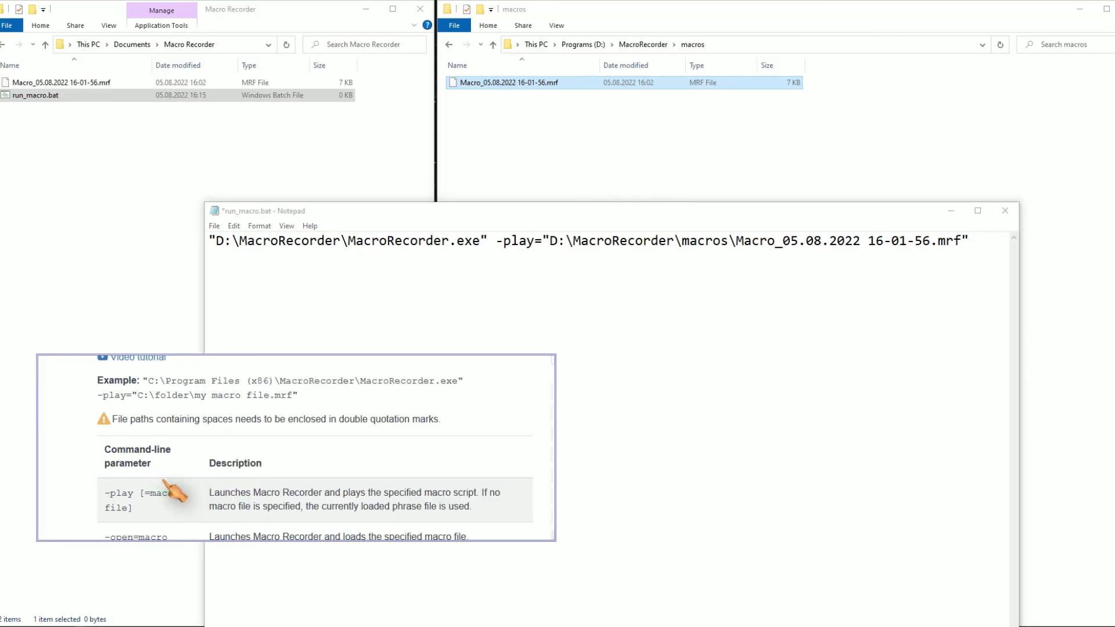
click(214, 226)
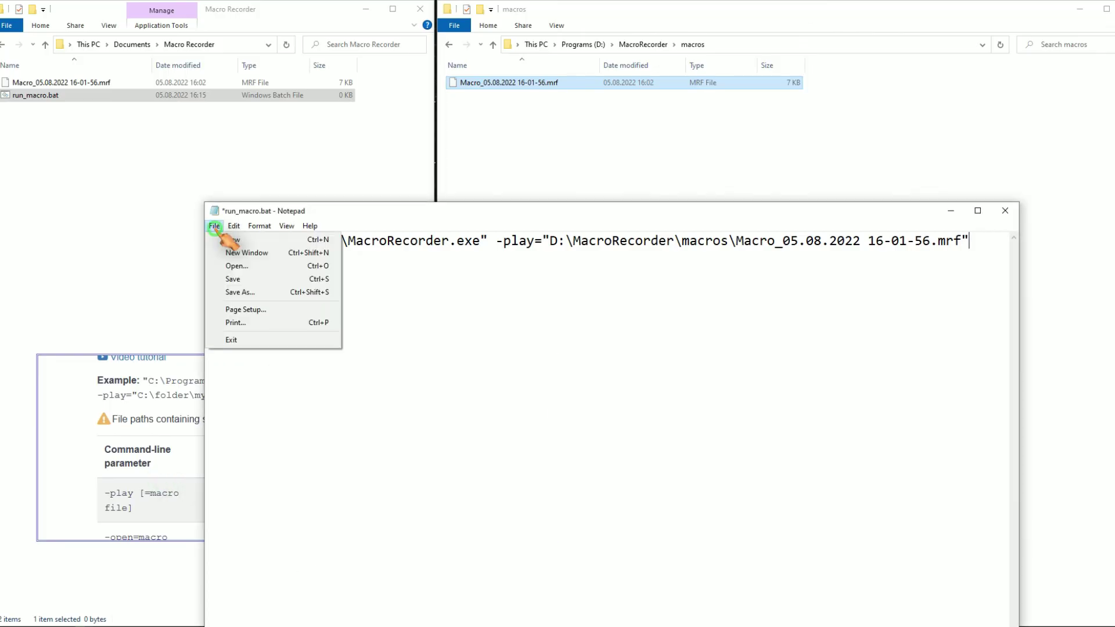
click(227, 277)
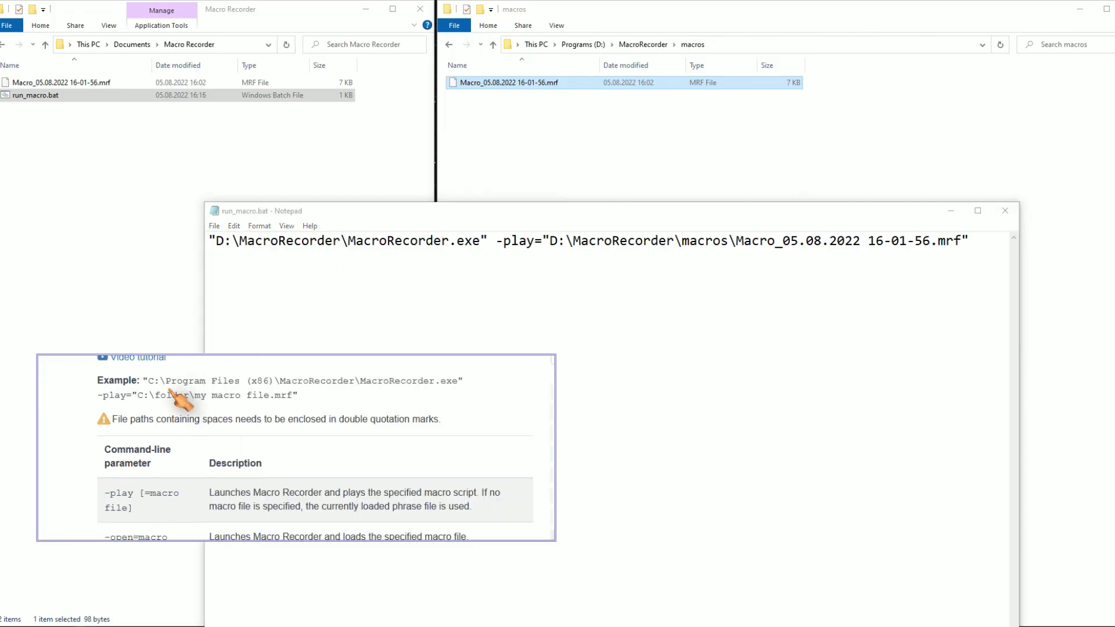
double_click(215, 210)
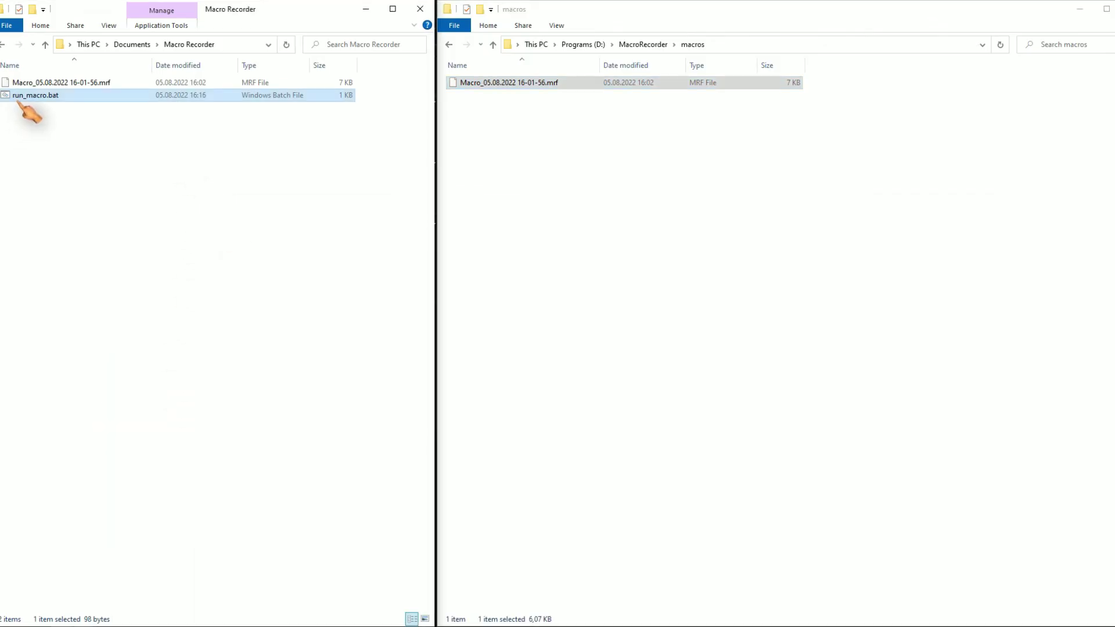
drag(24, 99, 531, 227)
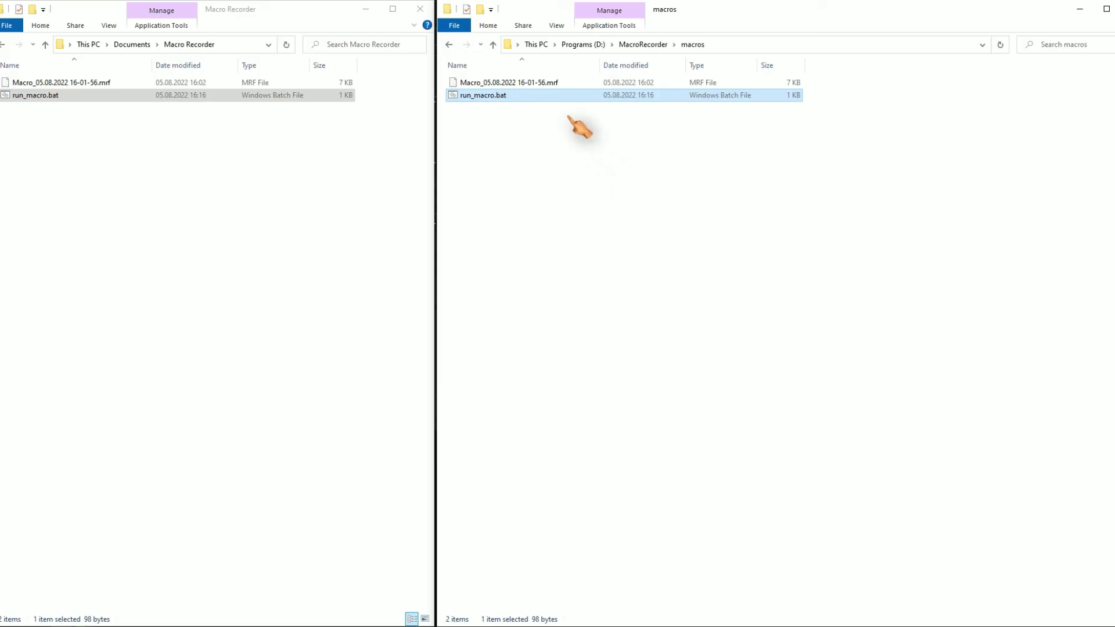
- Run run_macro.bat from the macros folder to play the 1 + 1 macro, and close Calculator
right_click(536, 100)
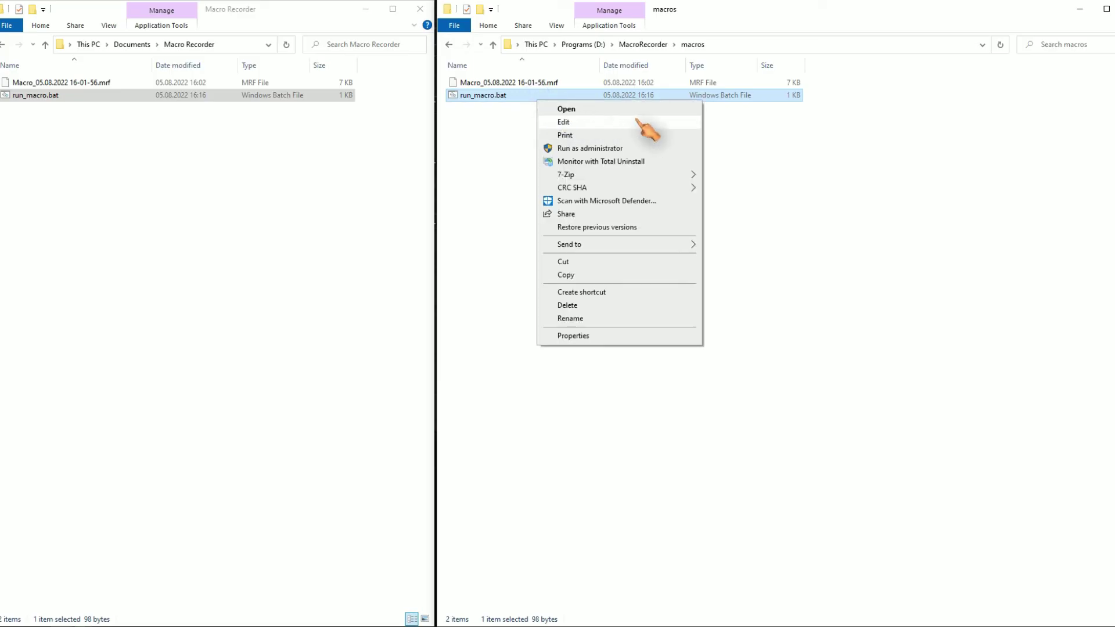
click(690, 110)
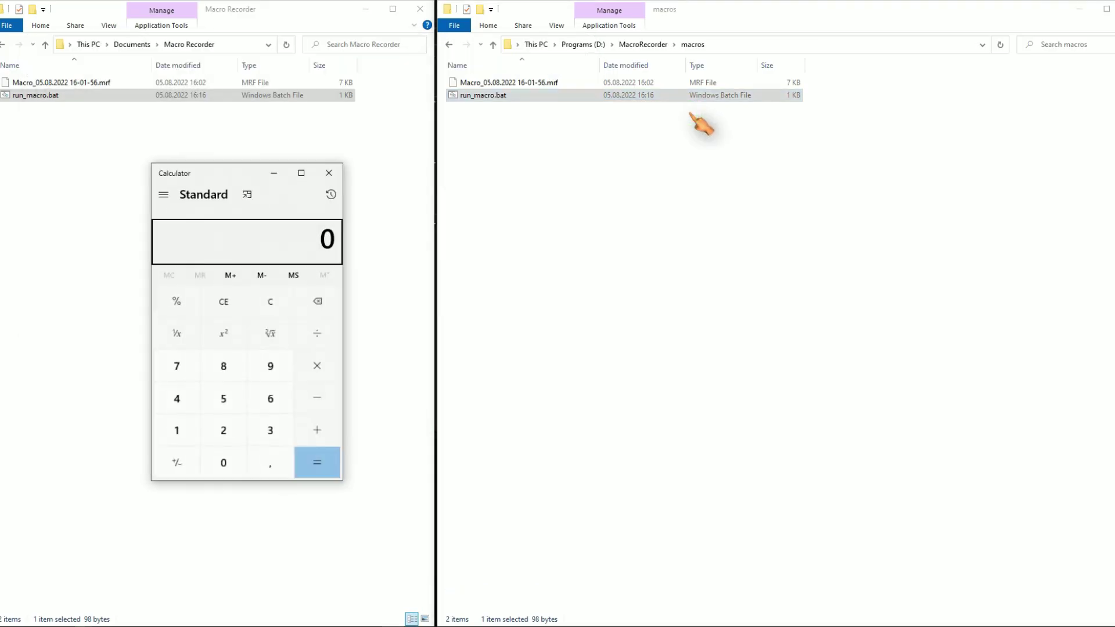
click(179, 434)
click(317, 430)
click(177, 430)
click(317, 462)
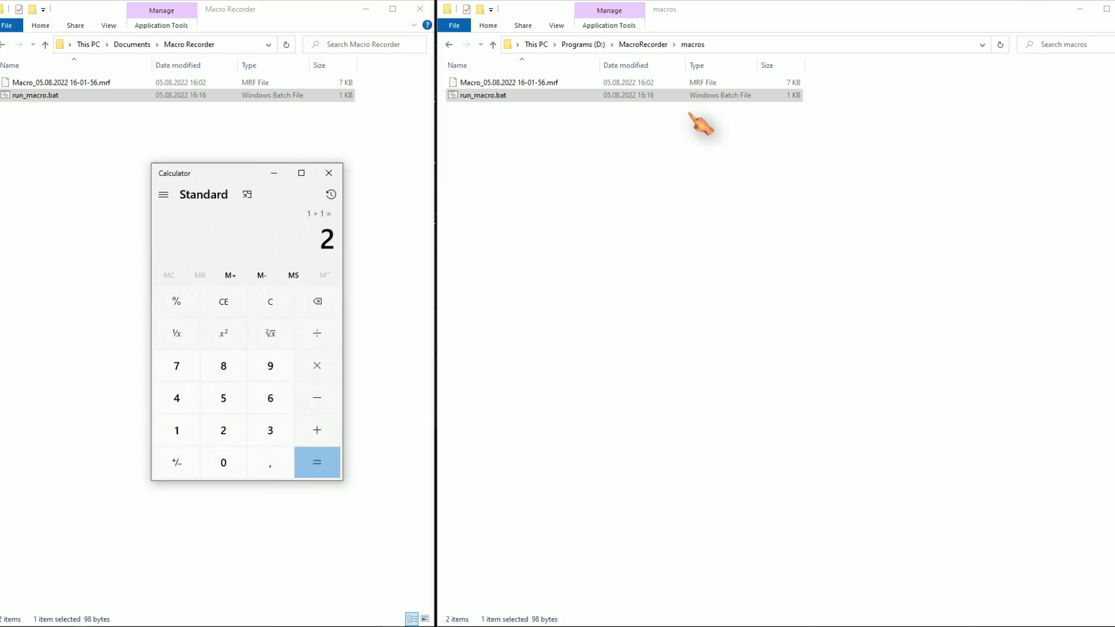
click(333, 173)
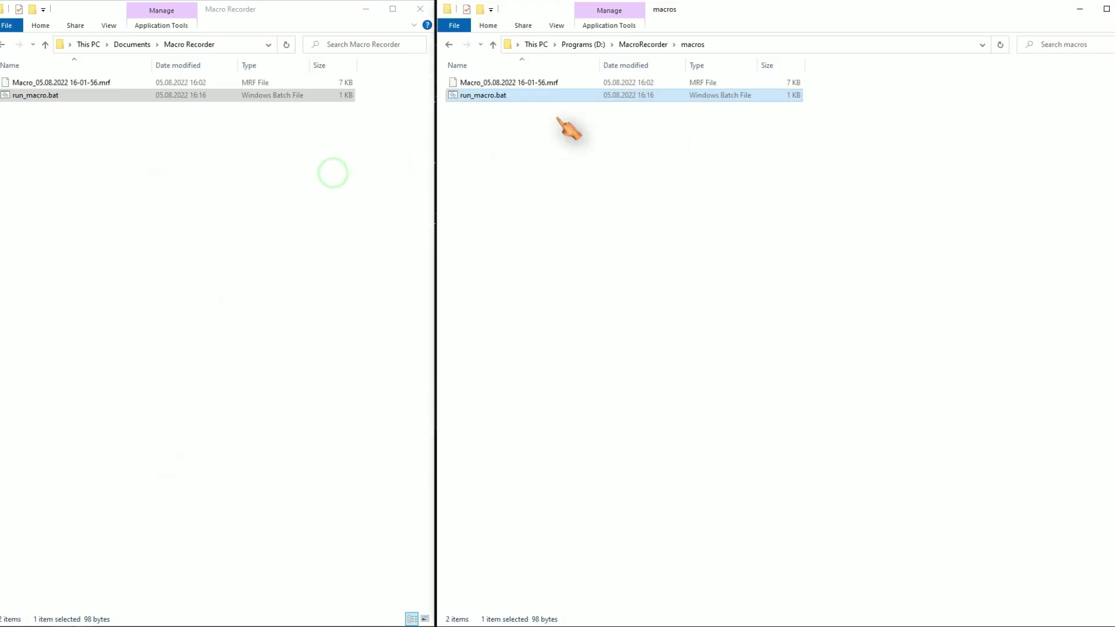
- Run run_macro.bat from the macros folder again to replay the Calculator macro
right_click(578, 99)
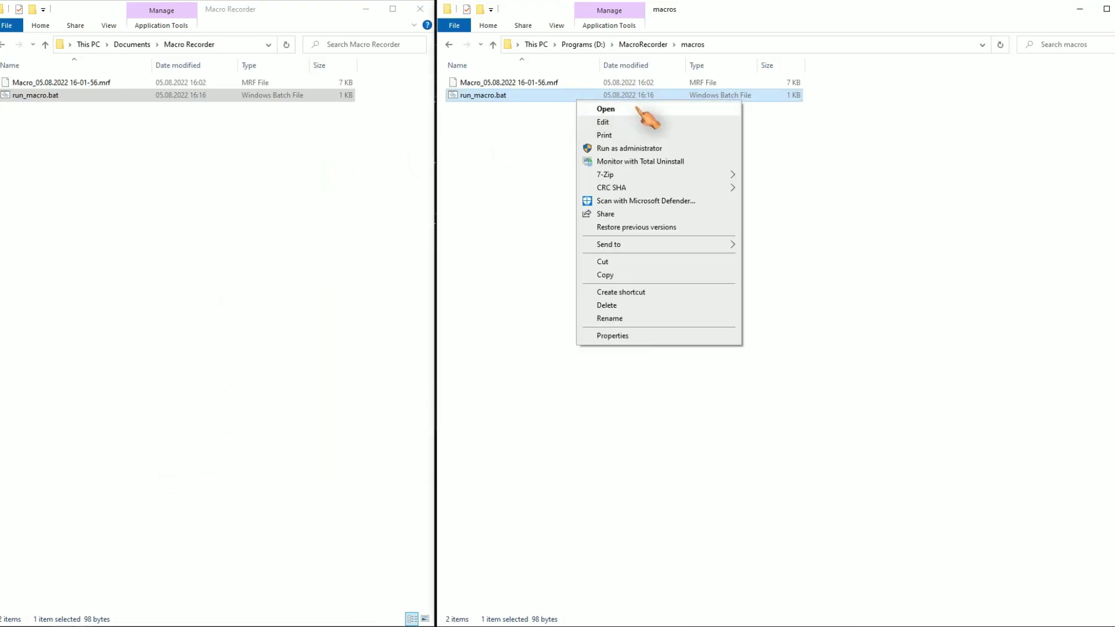
click(637, 108)
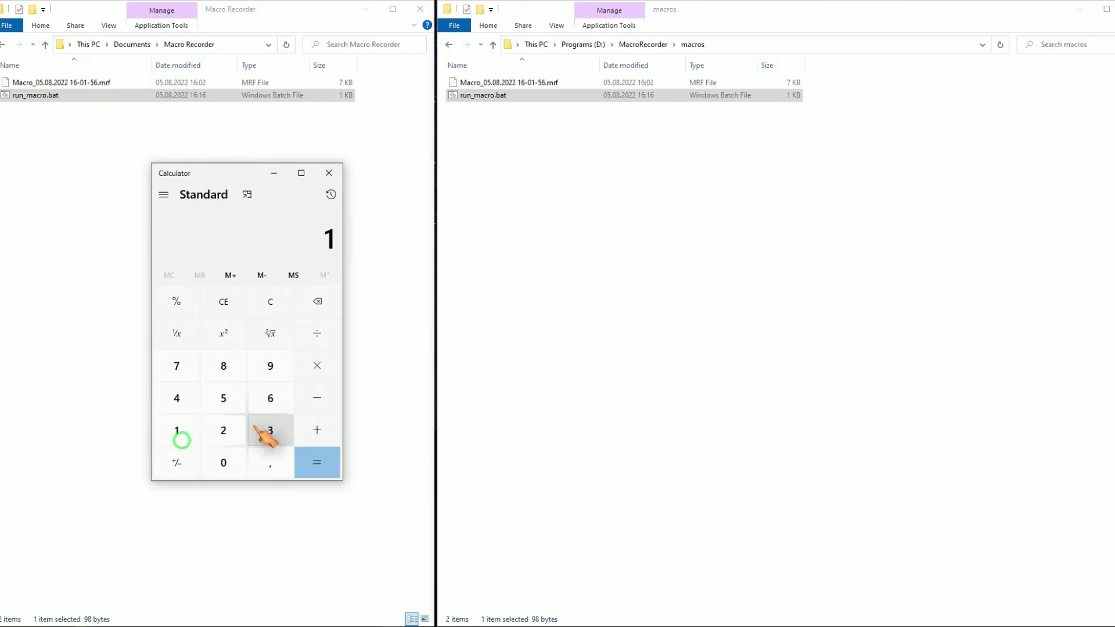